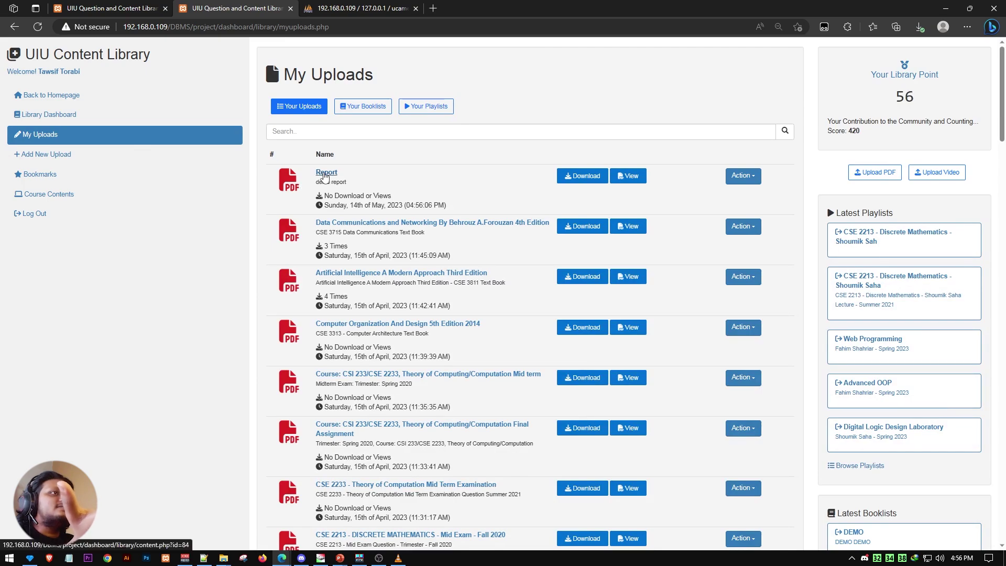
Look through the uploaded Report document's PDF preview, and reopen the Question Bank and Content Library from the homepage
click(326, 173)
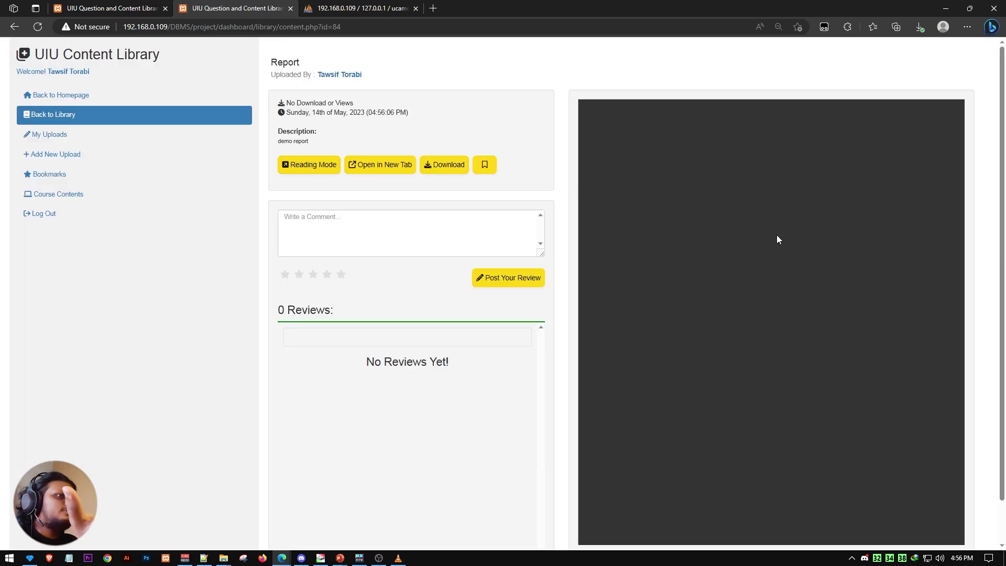
scroll(776, 239, down, 15)
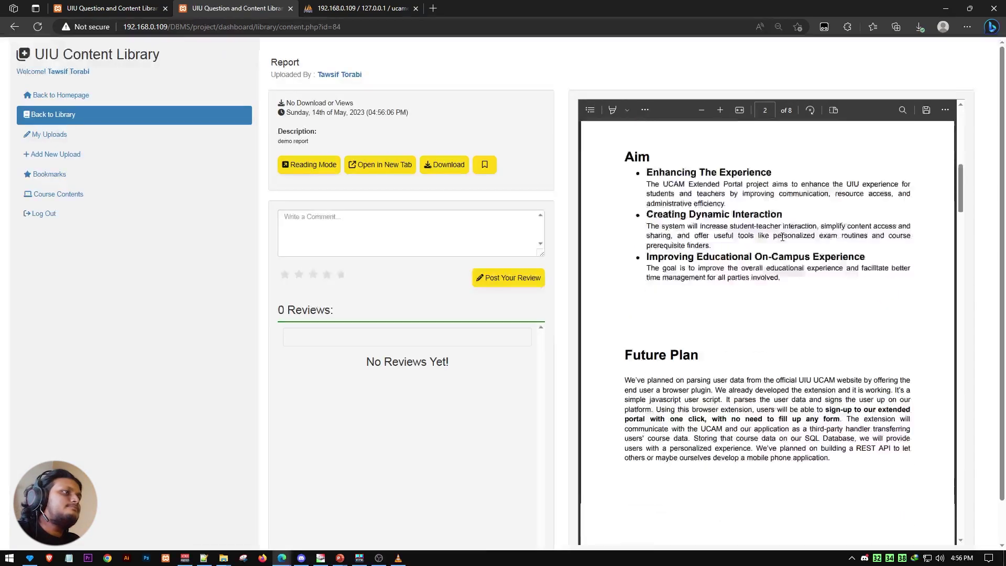
click(42, 99)
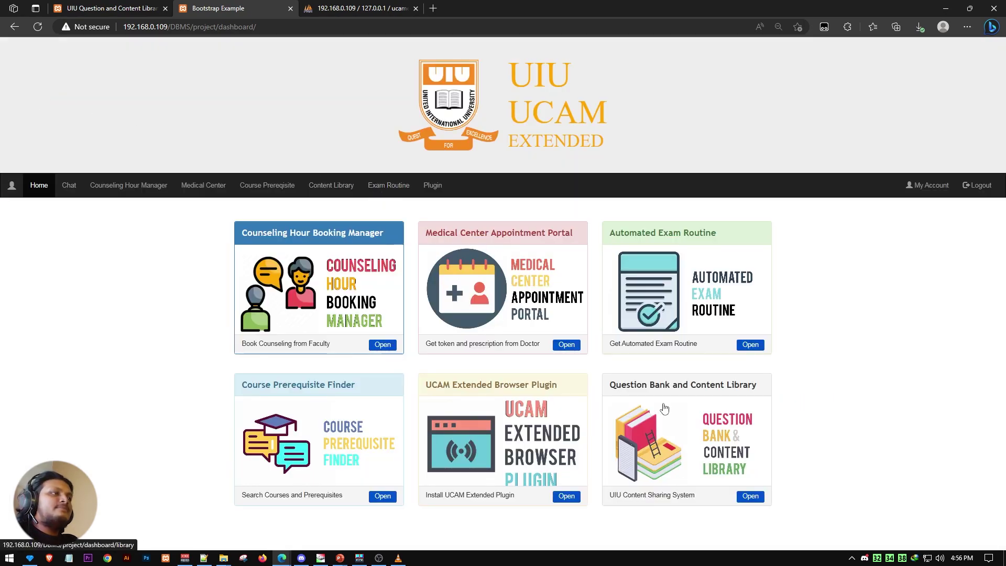
click(724, 408)
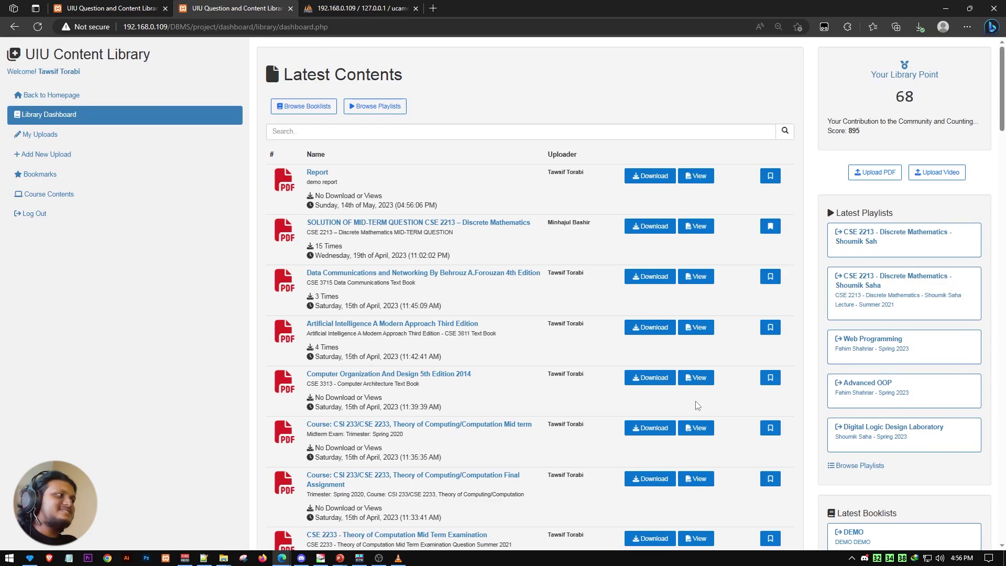
Show the course contents for CSE 2213 - Discrete Mathematics in the content library
click(46, 202)
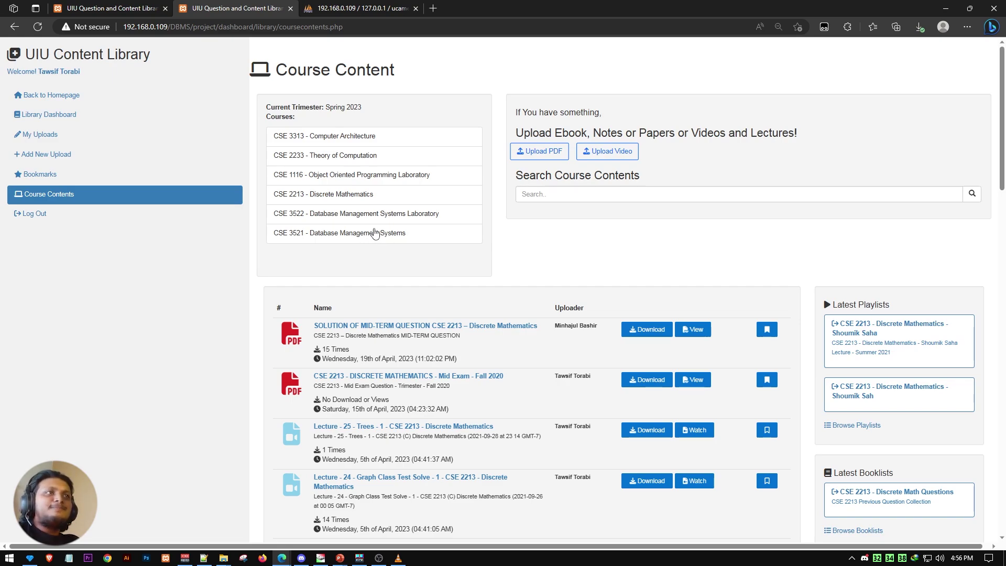
click(365, 203)
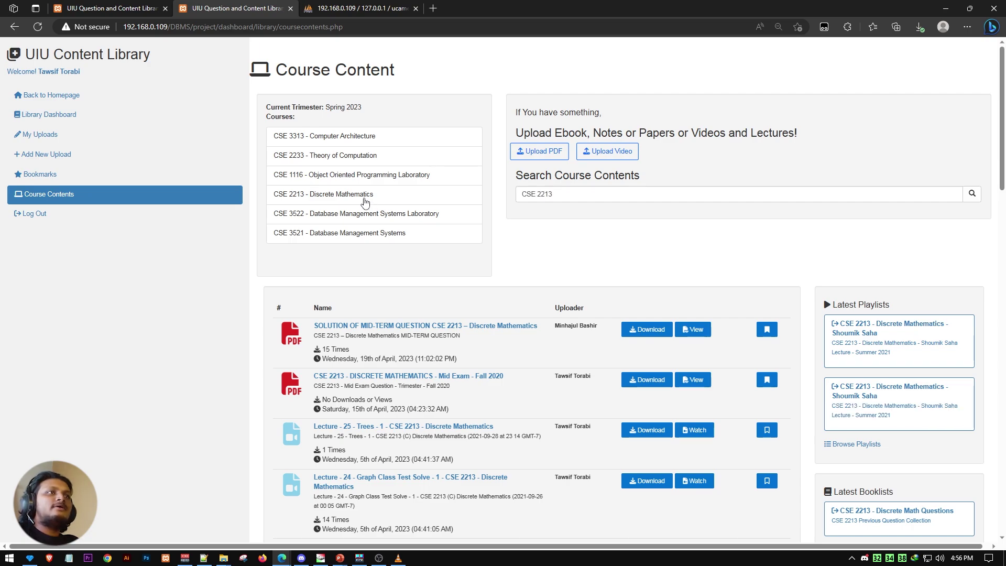
click(374, 198)
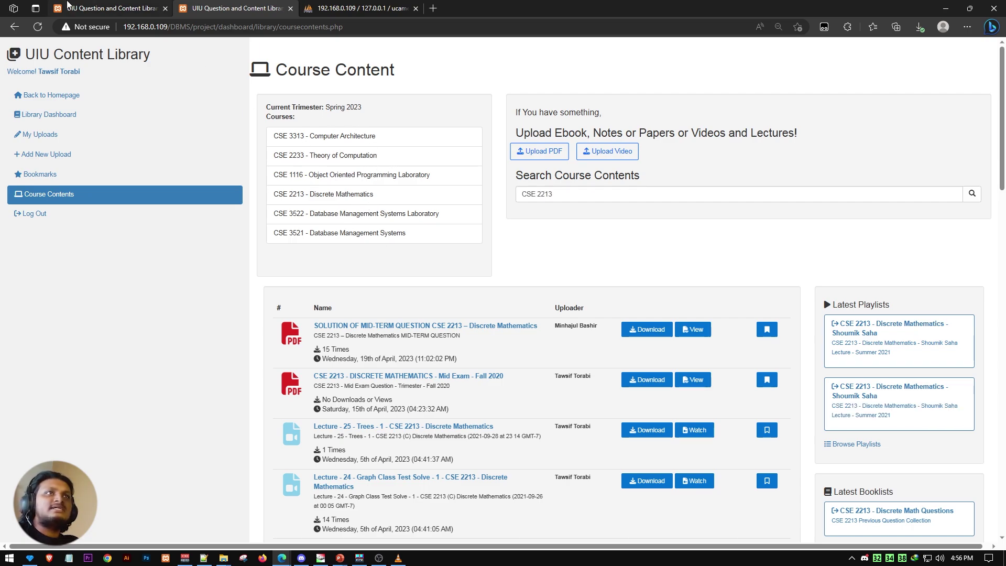
Switch to phpMyAdmin and examine the rows of the academic_student_courses table in the ucamextended database
click(348, 8)
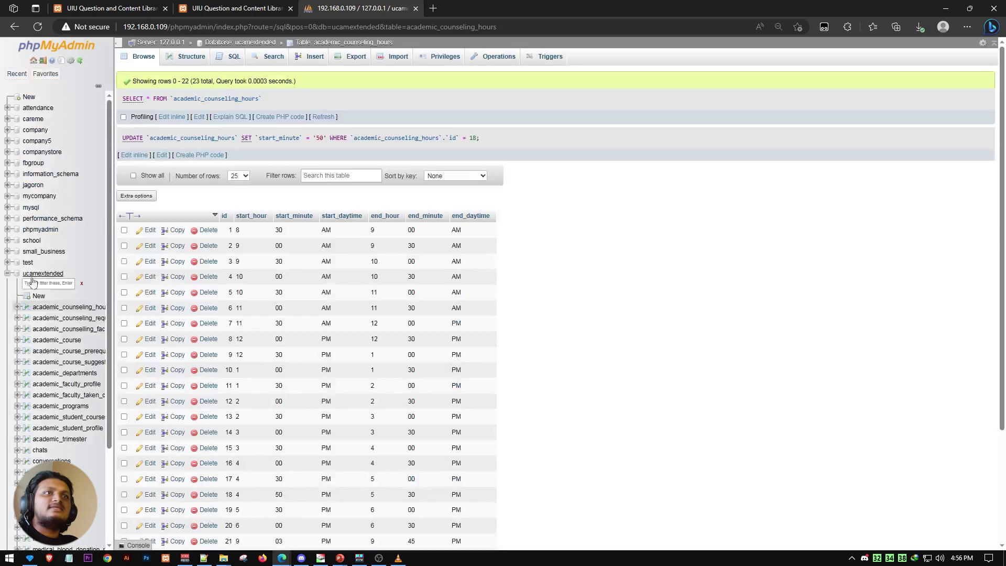
click(46, 419)
scroll(387, 314, down, 5)
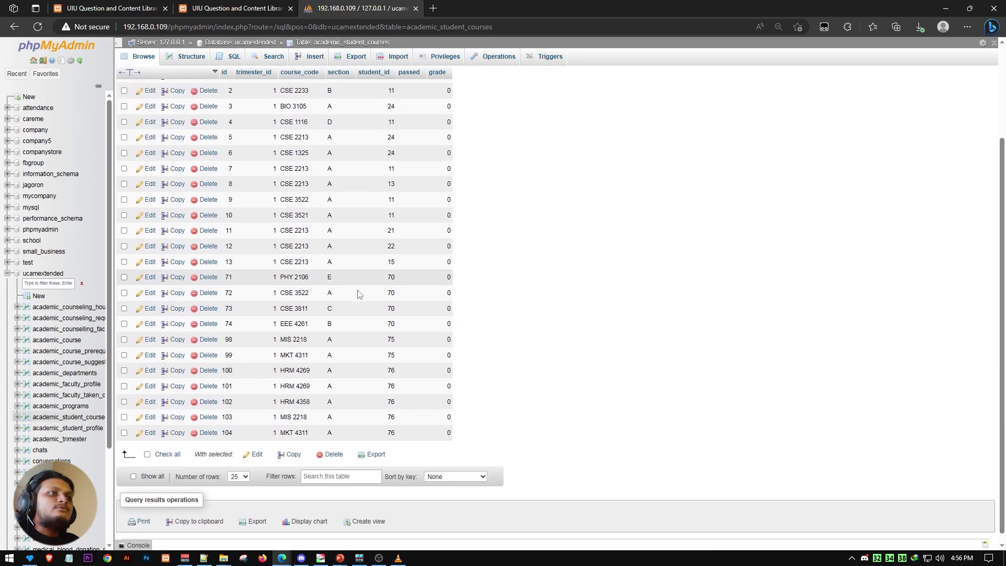
scroll(359, 294, up, 5)
Return to the content library's course page and show the contents for CSE 3522, followed by CSE 2233
key(ctrl+shift+Tab)
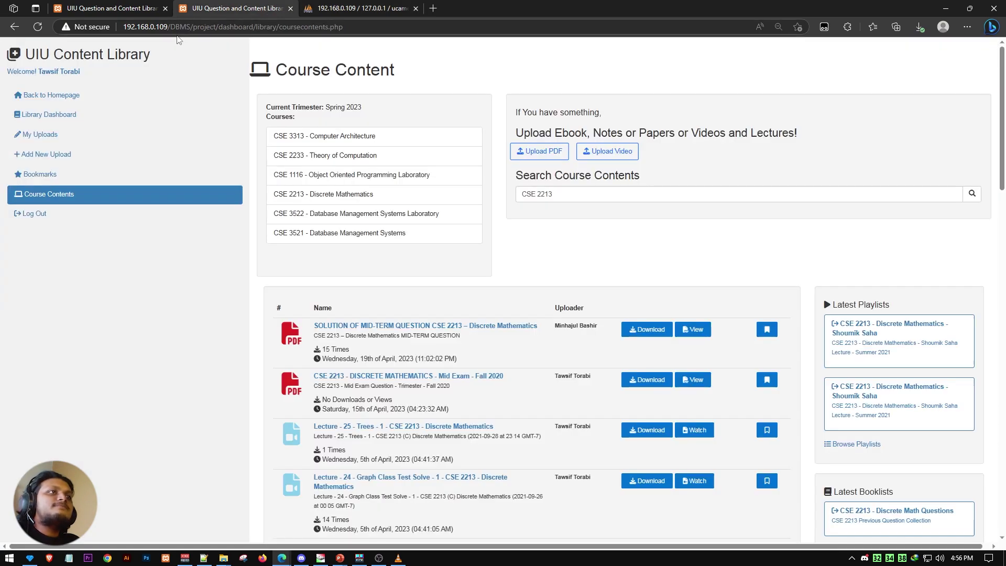
click(383, 220)
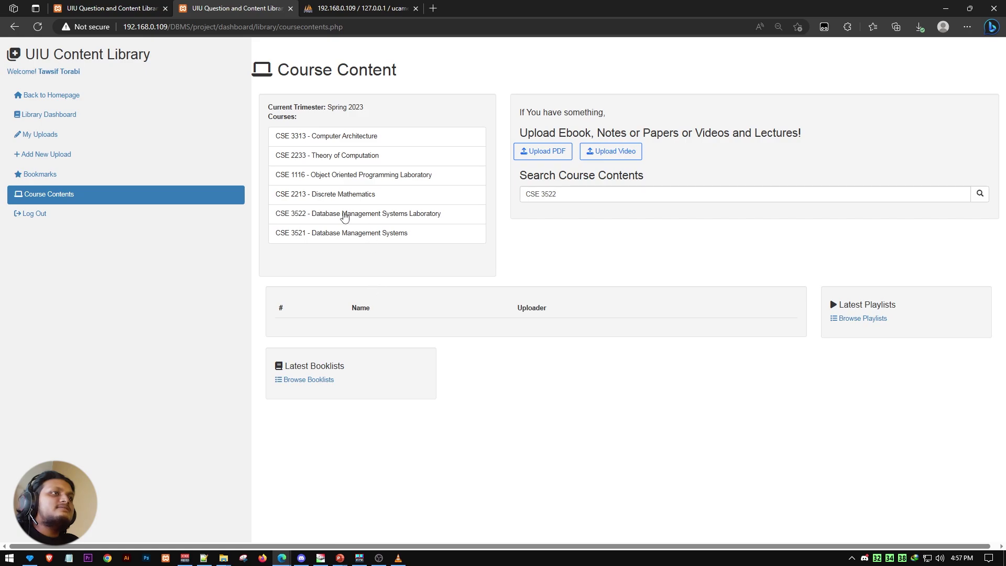
click(341, 157)
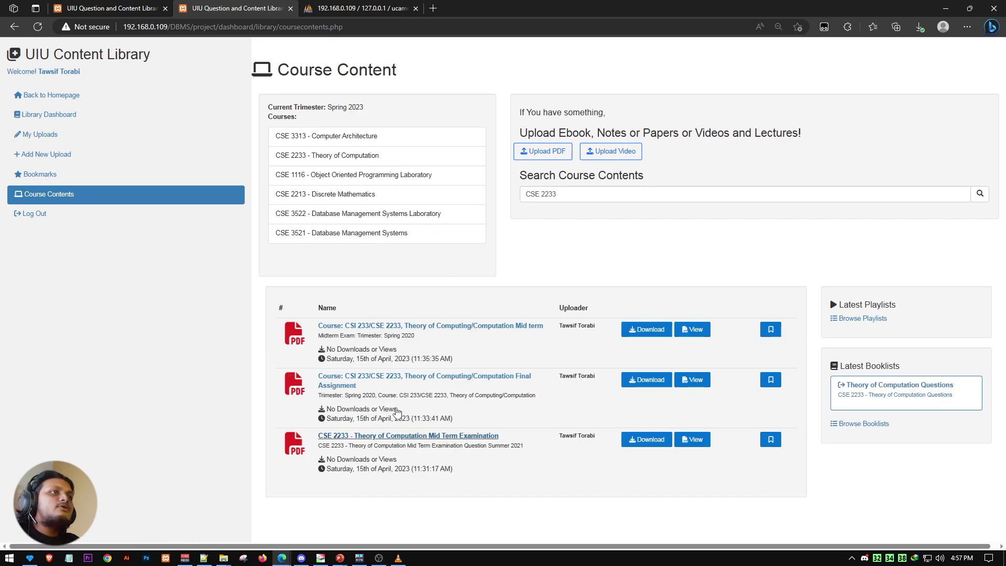
Browse the full CSE 2213 - Discrete Mathematics content list, and check the CSE 3313 and CSE 2233 contents
click(358, 195)
scroll(420, 277, down, 9)
scroll(420, 276, down, 7)
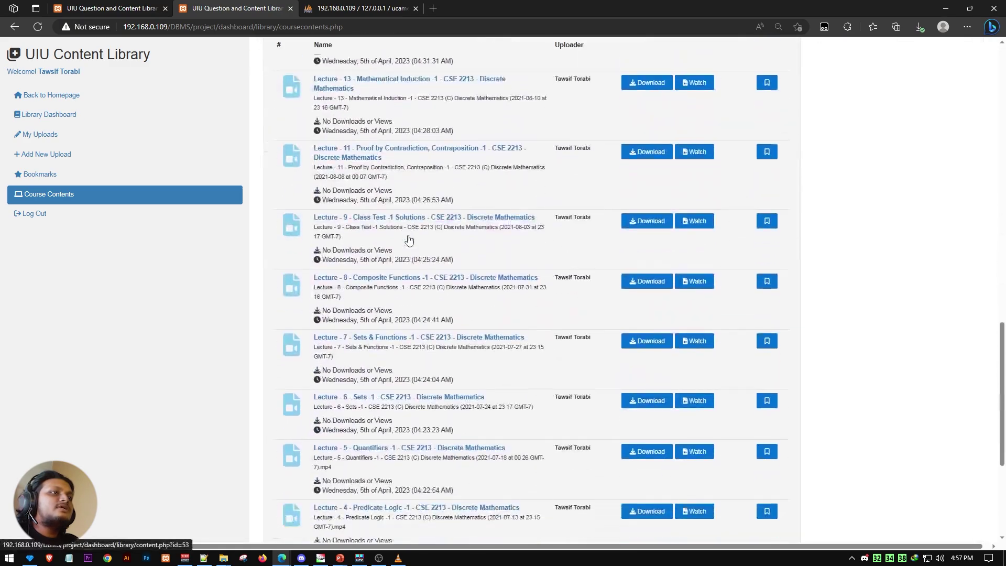
scroll(515, 280, up, 15)
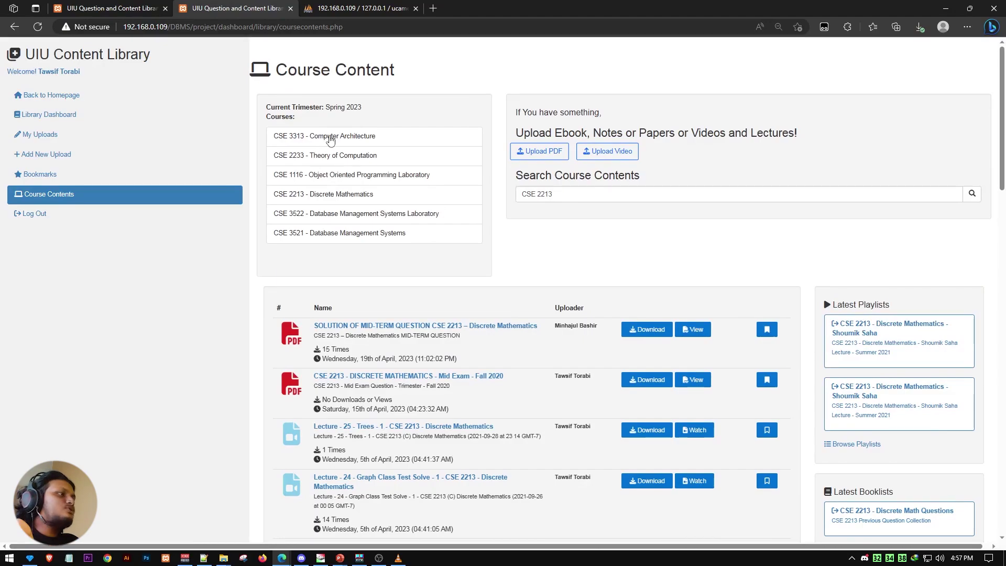
click(327, 138)
click(336, 157)
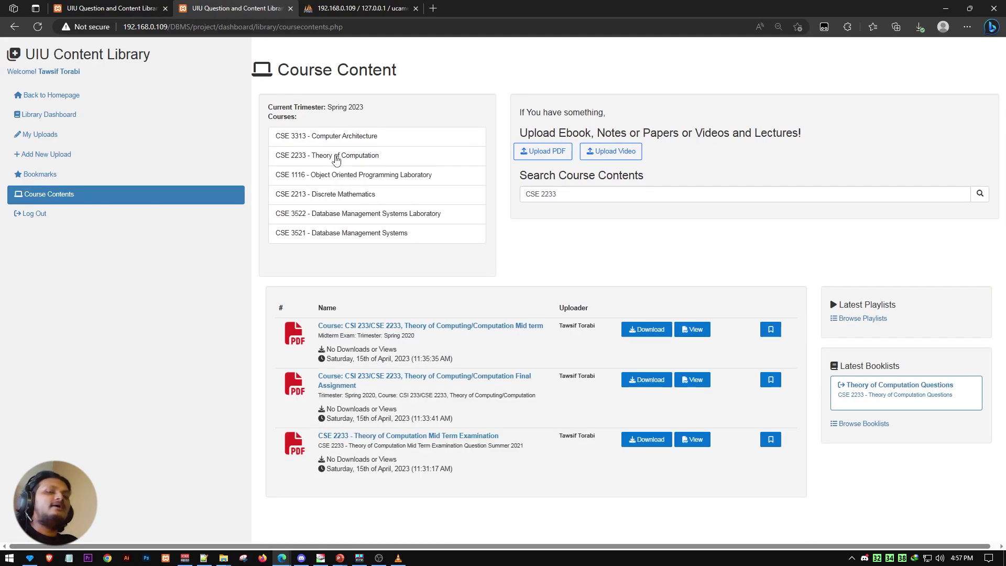
Open the Counseling Hour Booking Manager from the homepage and review the running courses with their faculty
click(63, 99)
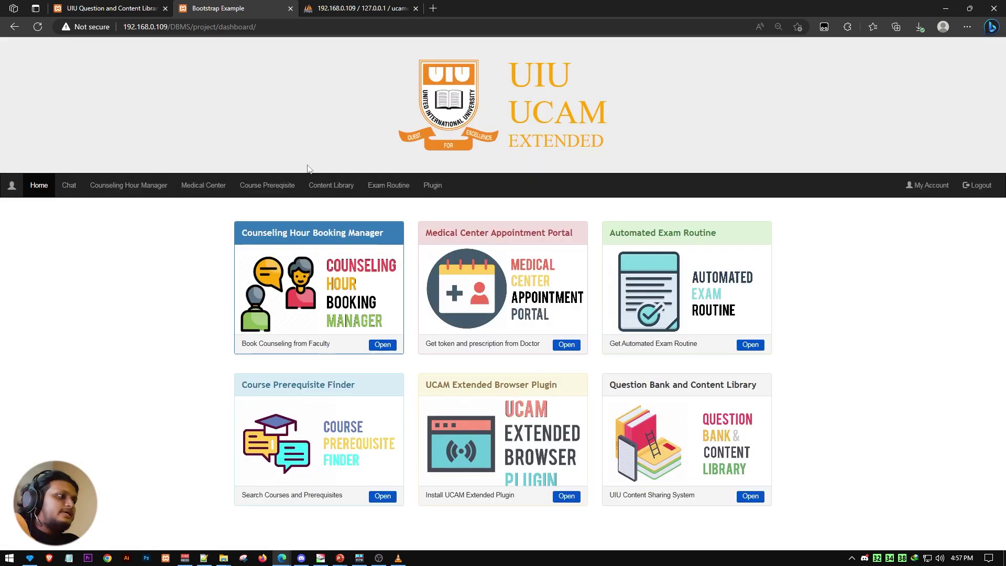
click(279, 234)
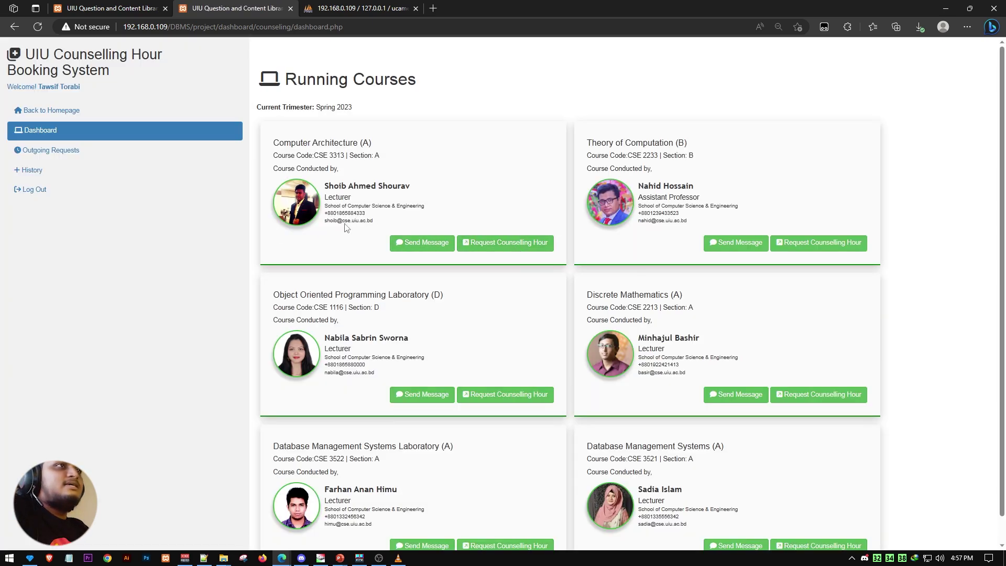
scroll(965, 319, down, 1)
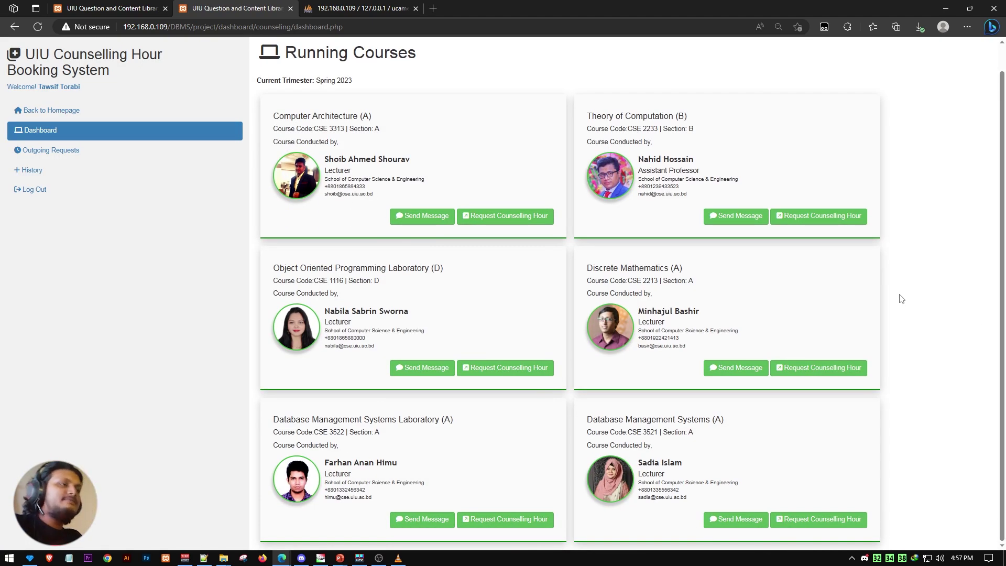
scroll(661, 280, up, 1)
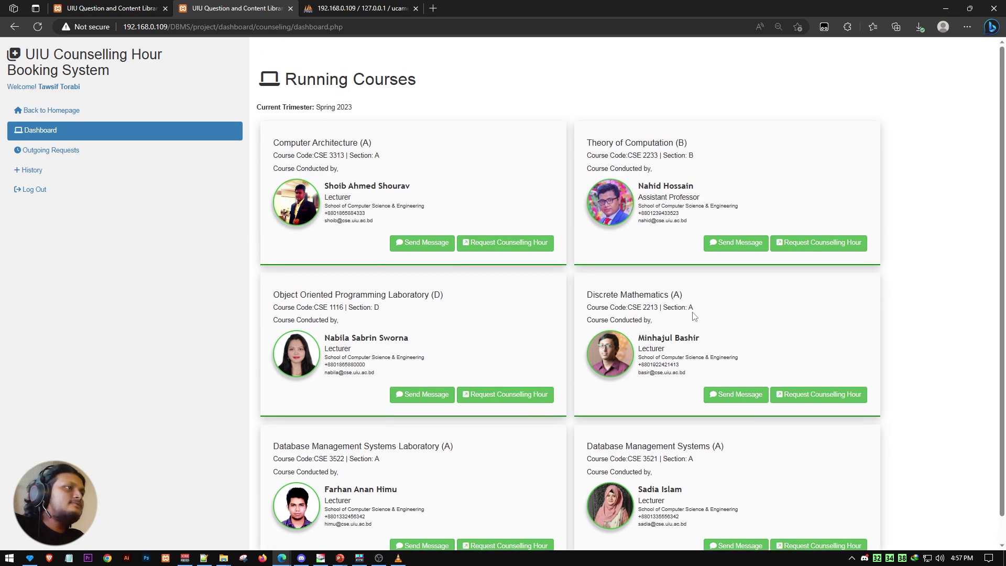
Open the counselling hour request page for Discrete Mathematics (A) and review its request status and available time slots
click(820, 396)
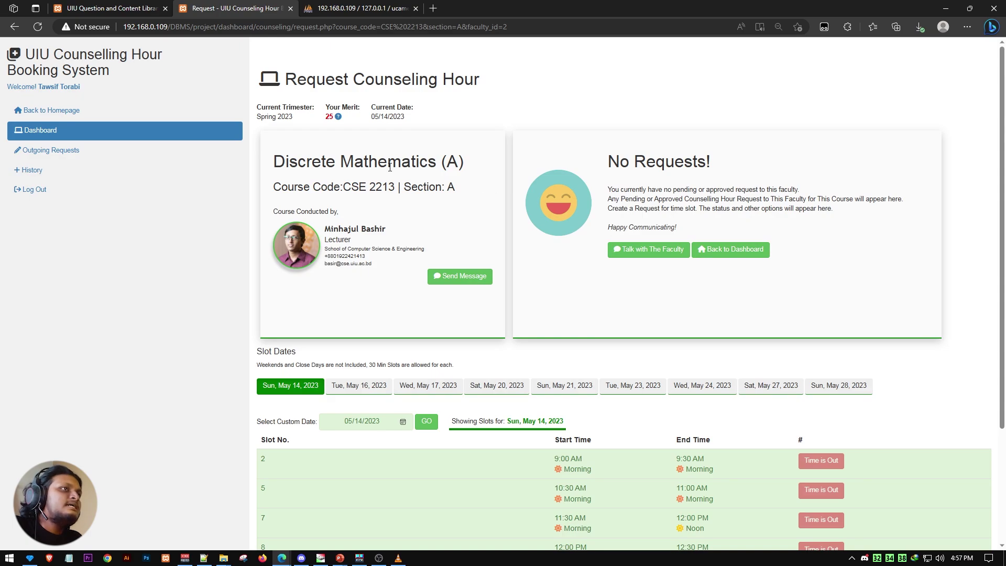
triple_click(618, 158)
click(732, 208)
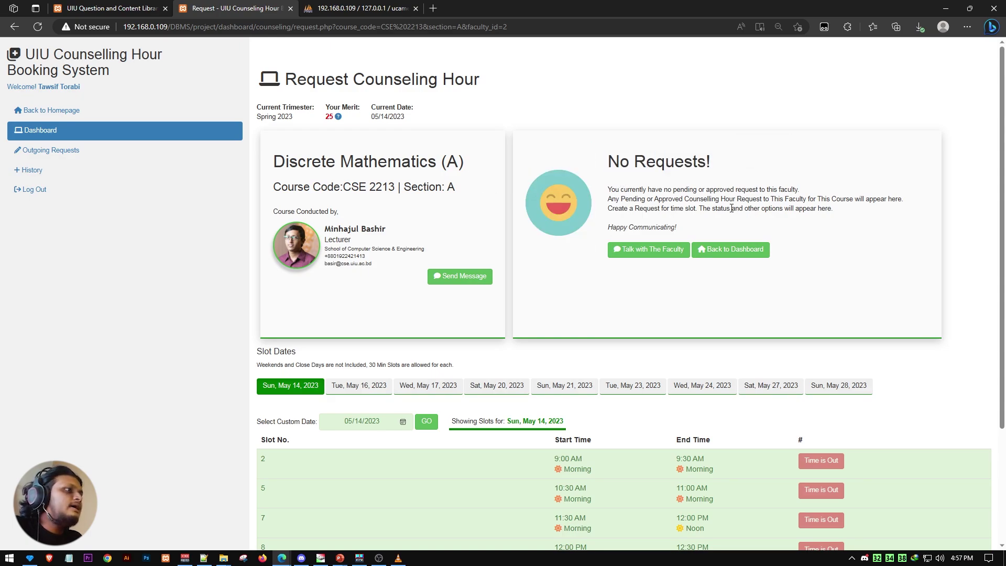
scroll(573, 346, down, 3)
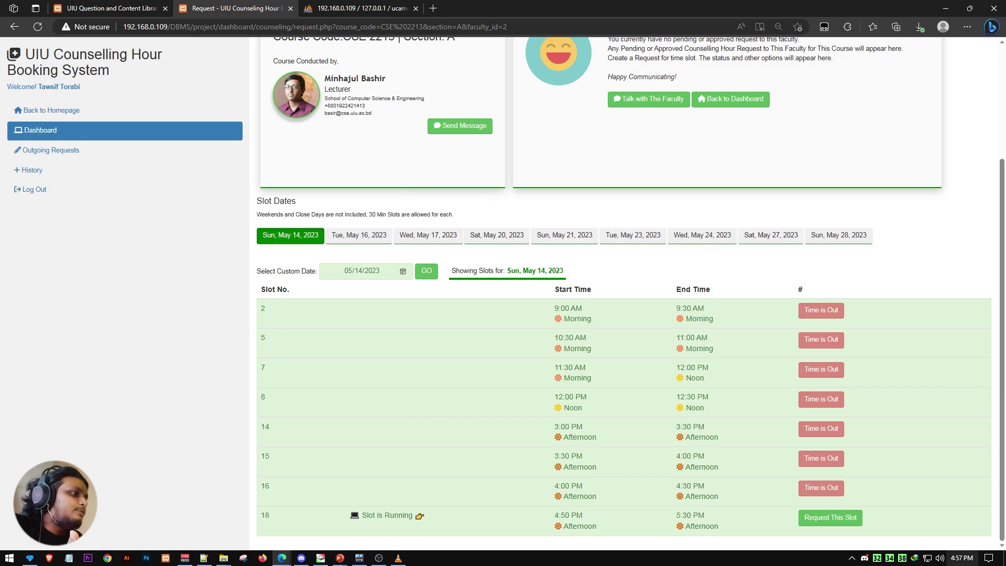
scroll(543, 322, up, 3)
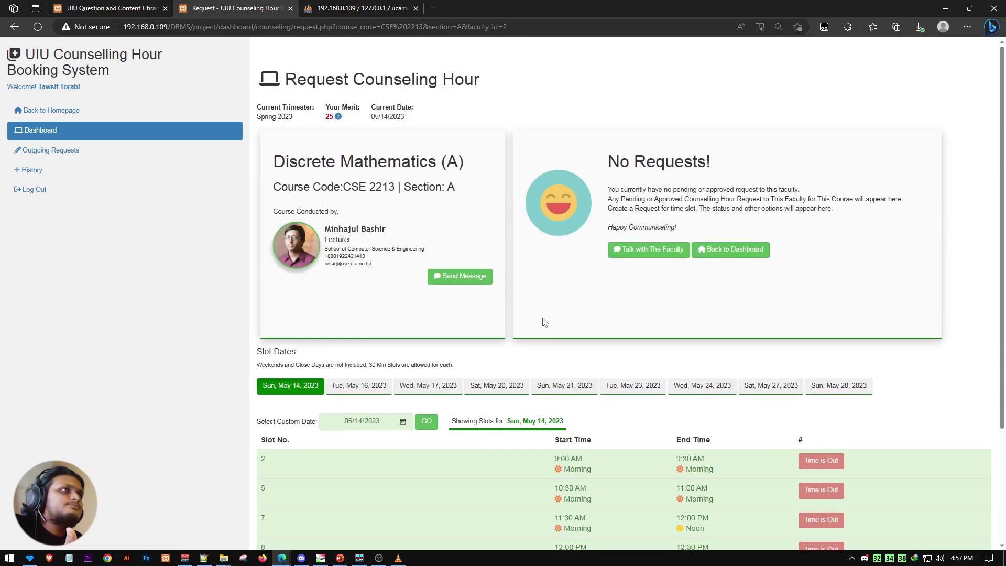
Request slot 18 from 4:50 PM to 5:30 PM on May 14, 2023 and accept the booking prompt
scroll(544, 322, down, 3)
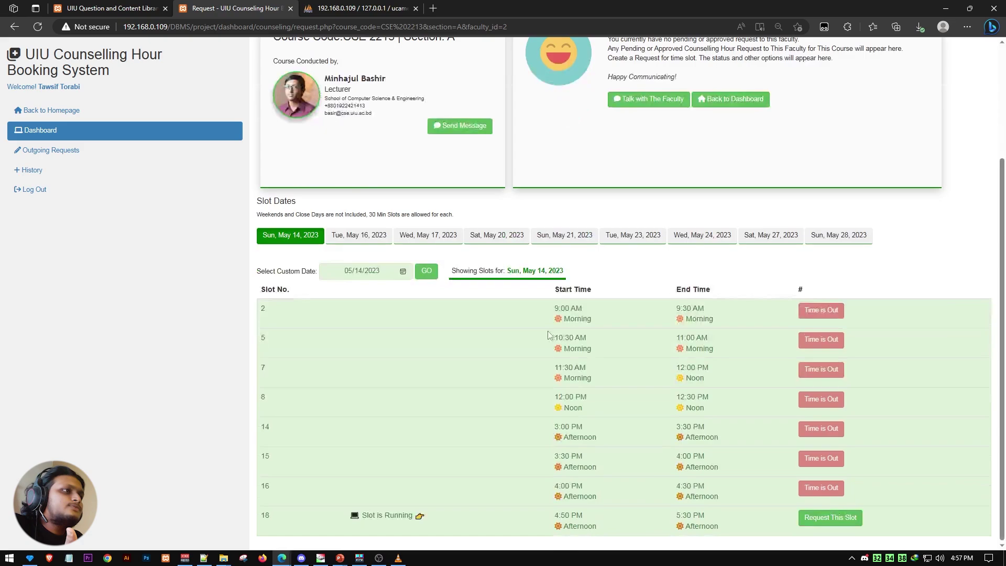
click(830, 517)
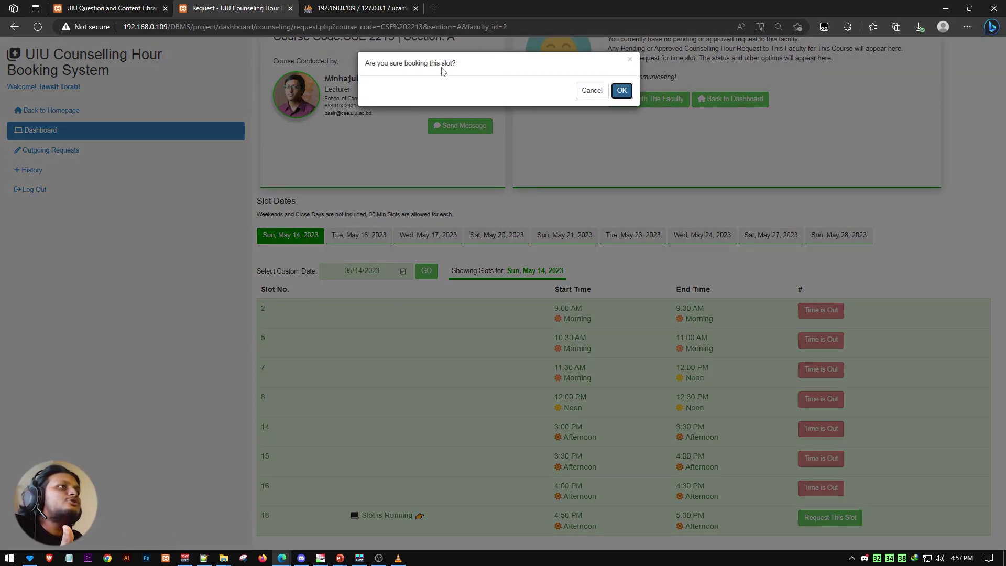
click(622, 90)
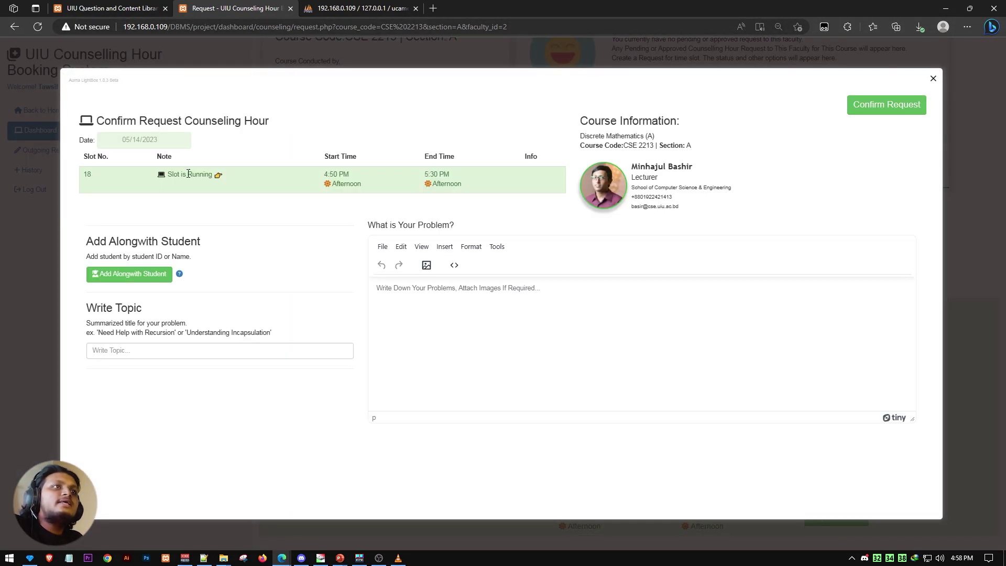
Search by partial student ID and add a matching student to accompany the counselling request
click(143, 278)
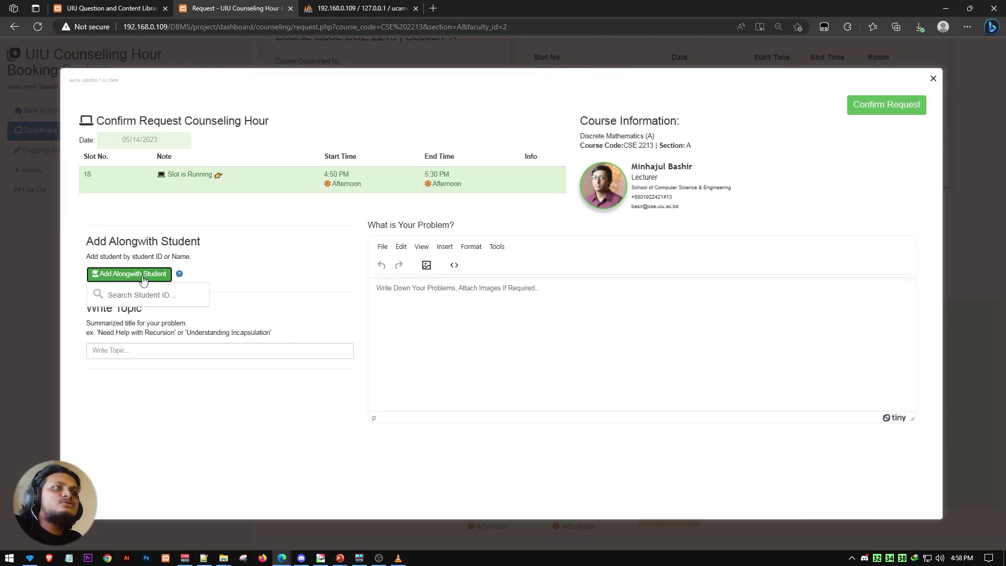
text(011201)
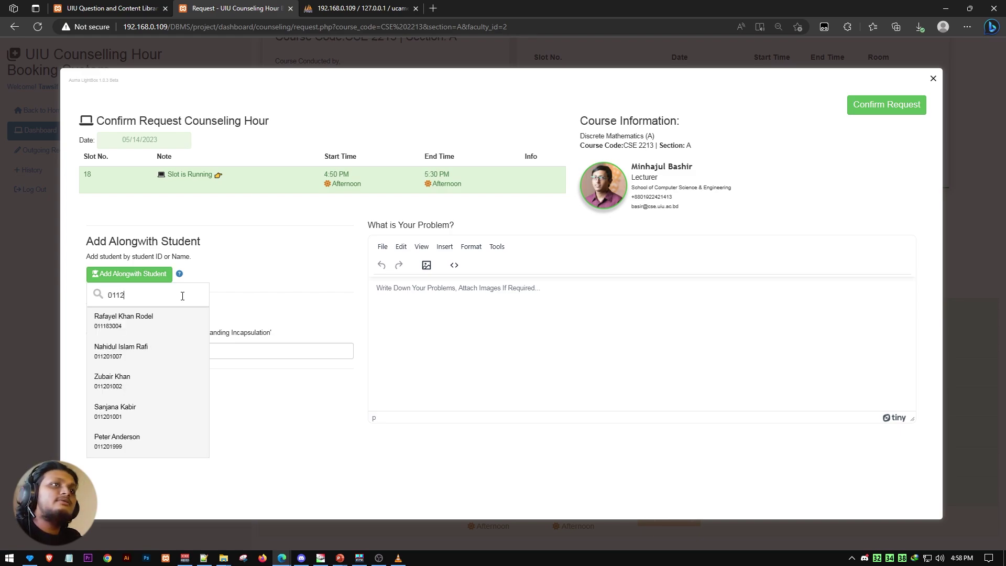
click(131, 351)
Set the request topic to "Need Help with Recursion", reusing the example text above the topic field
click(130, 353)
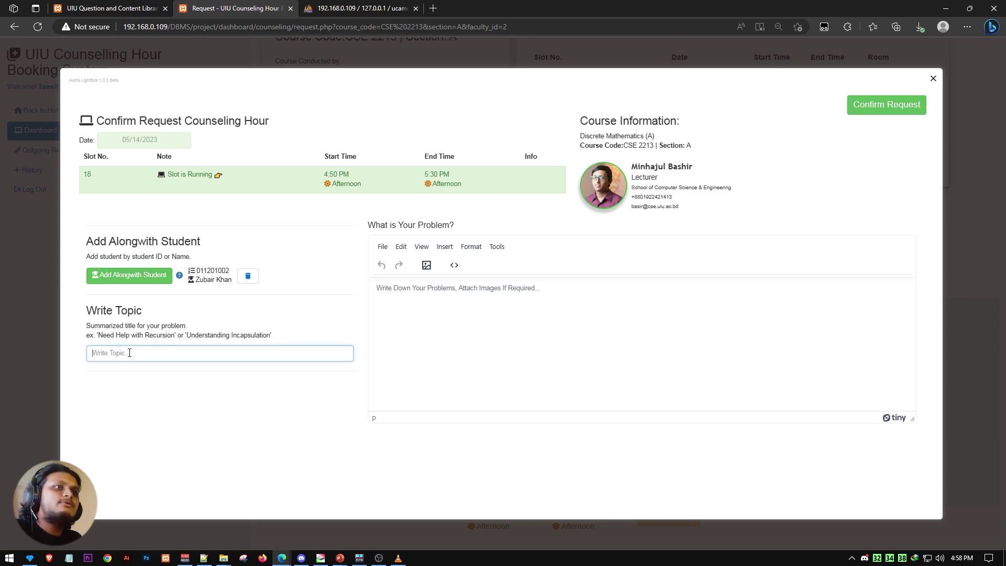
drag(100, 336, 173, 338)
key(ctrl+c)
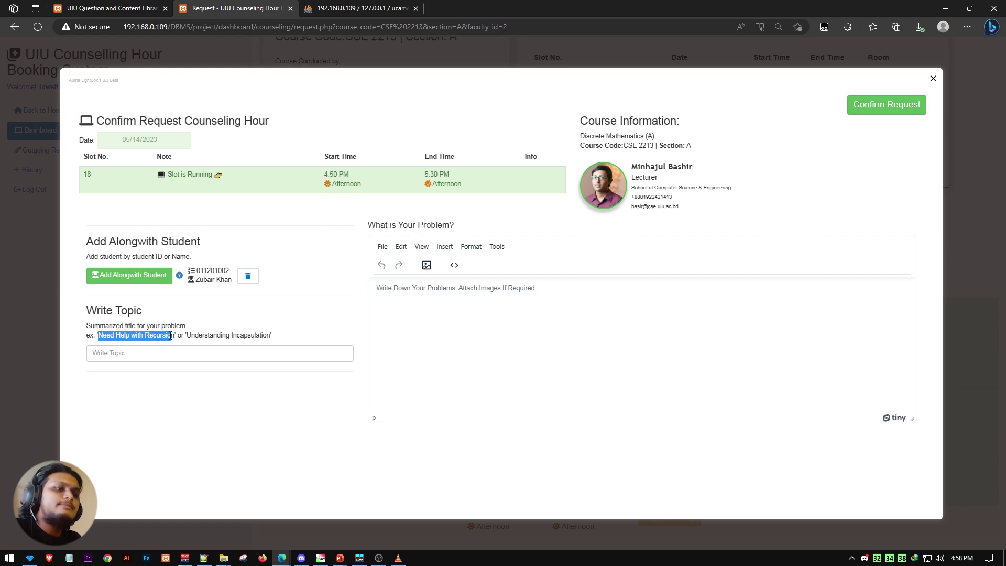
click(152, 355)
key(ctrl+v)
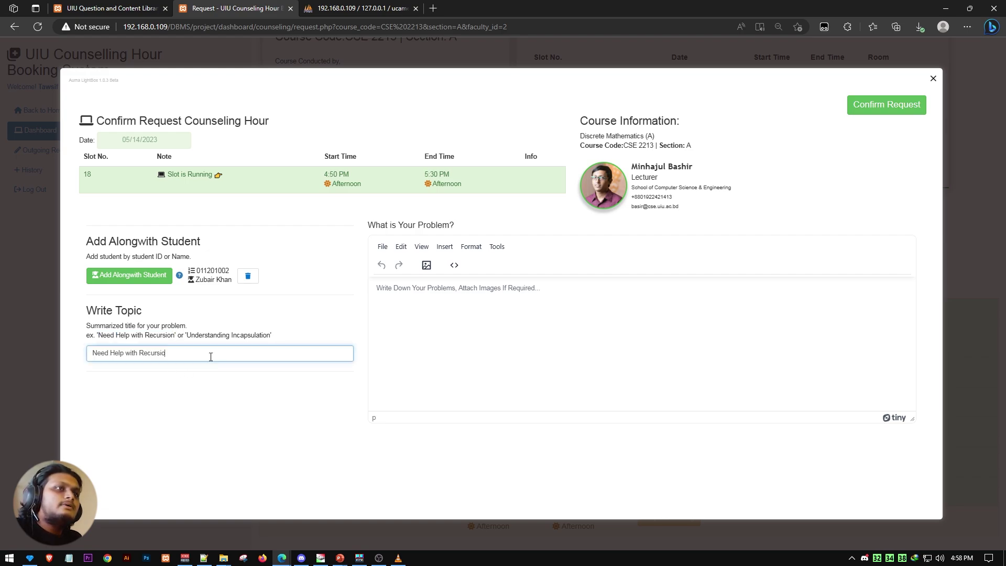
text(n)
Enter "Need Help with Recursio" twice in a row as the problem description
click(505, 346)
key(ctrl+v)
key(ctrl+v)
Duplicate the problem description's line until it fills seven lines, and submit the counselling hour request
key(ctrl+a)
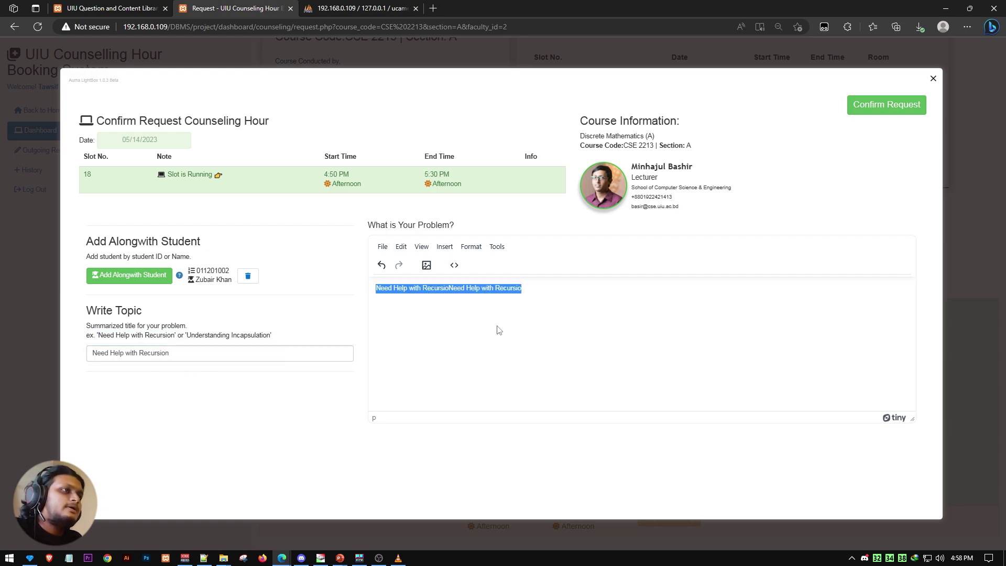
click(499, 330)
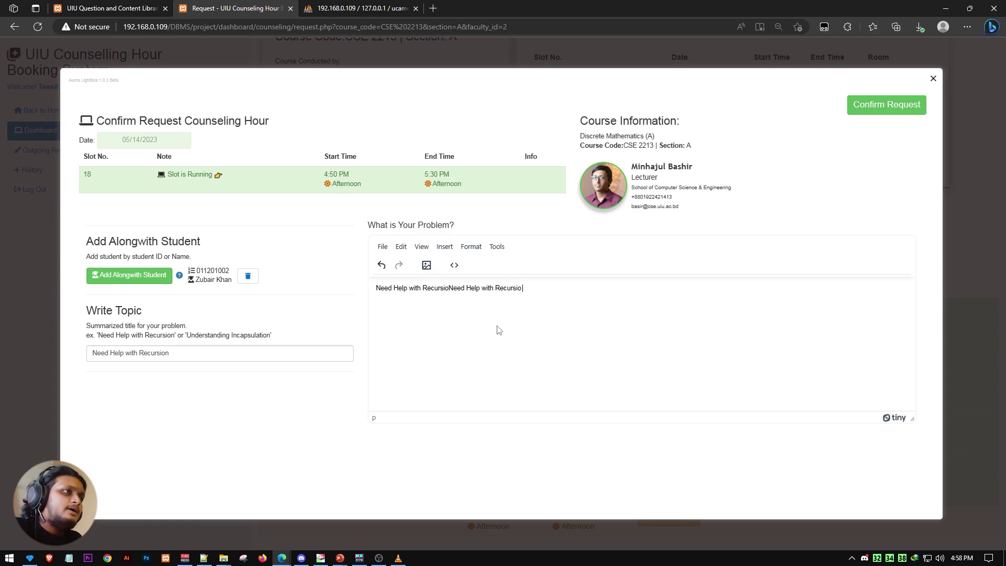
key(ctrl+a)
key(ctrl+c)
click(499, 330)
key(ctrl+v)
key(ctrl+v)
key(ctrl+v)
key(ctrl+v)
key(ctrl+v)
key(ctrl+v)
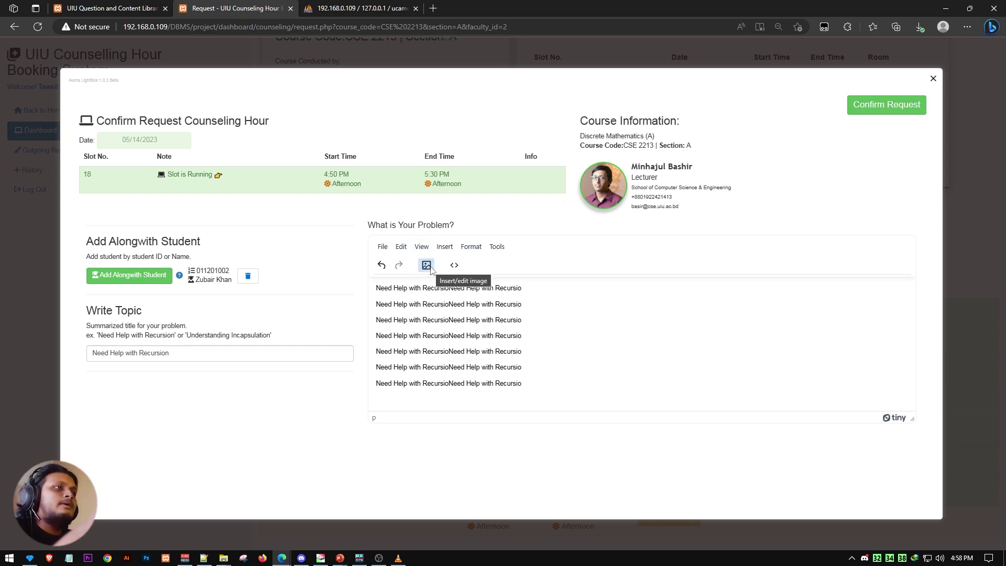
click(873, 114)
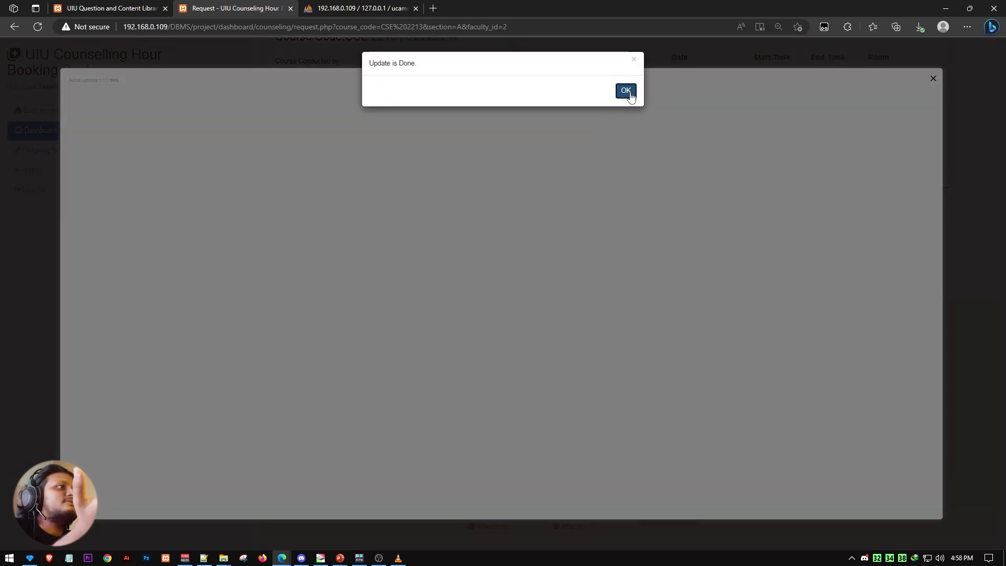
Dismiss the update notice and check the pending Discrete Mathematics request on the student page and the Faculty Dashboard
click(630, 94)
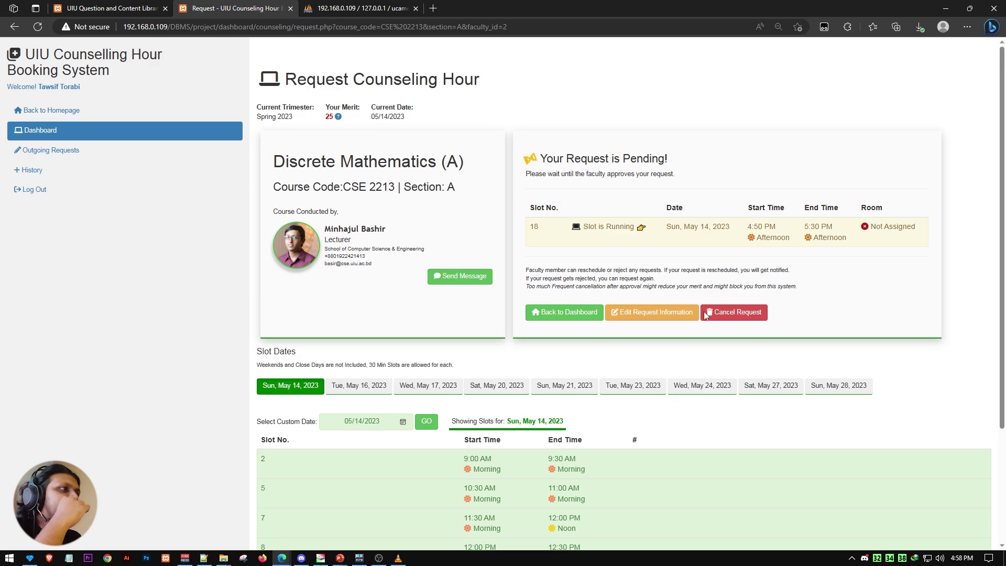
scroll(707, 314, down, 3)
scroll(707, 314, up, 3)
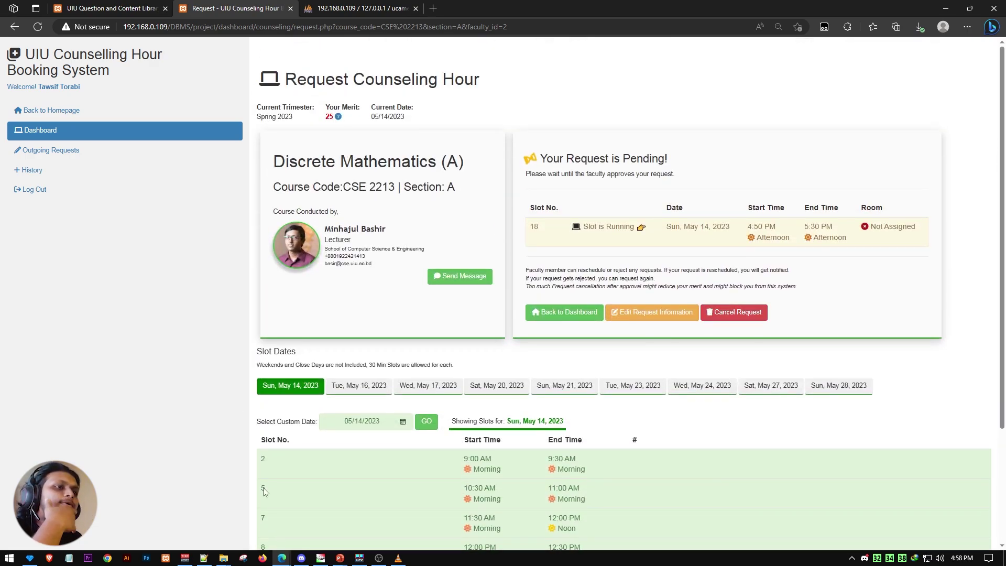
mouse_move(282, 558)
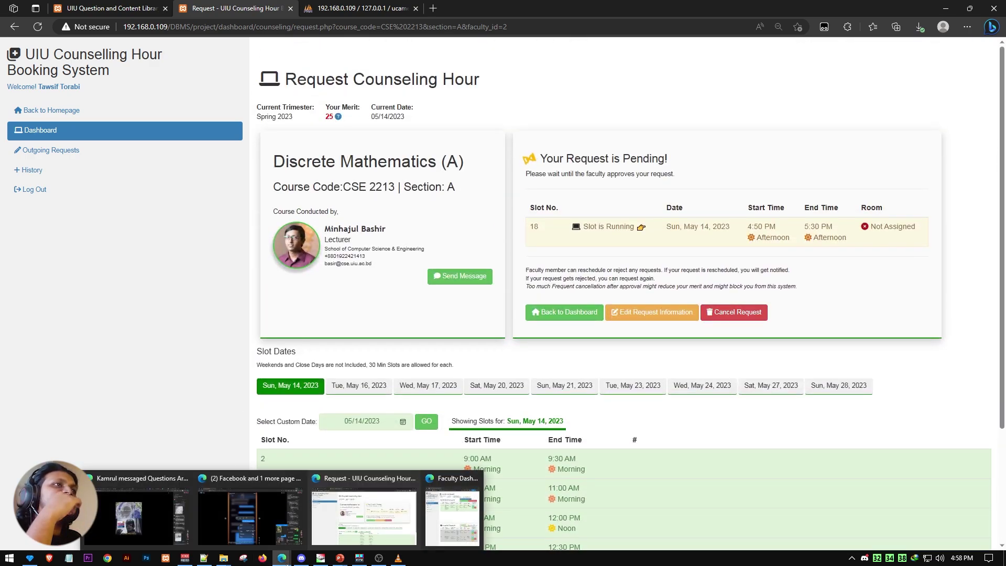
click(454, 523)
mouse_move(527, 8)
mouse_down()
mouse_move(526, 31)
mouse_move(526, 3)
mouse_up()
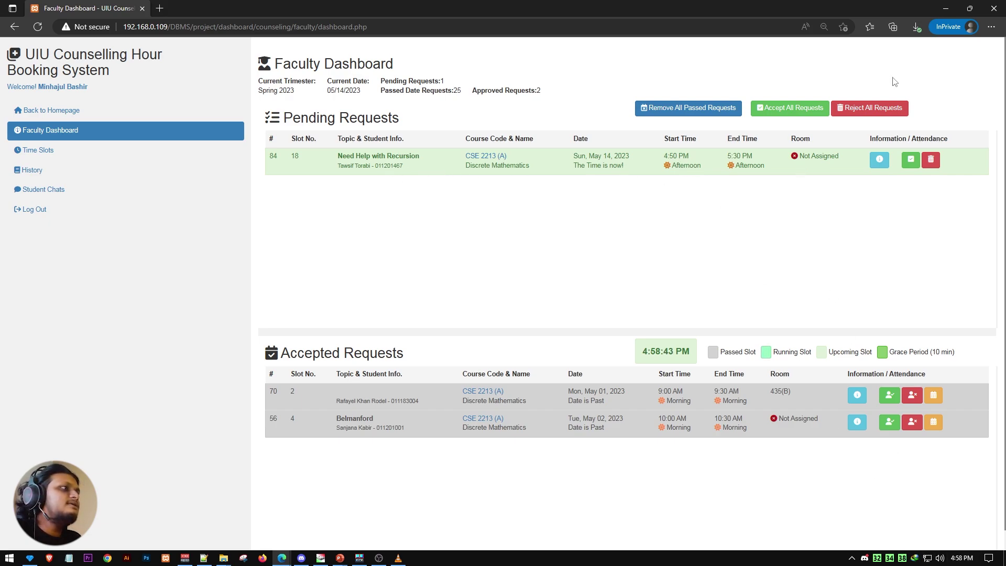
click(946, 8)
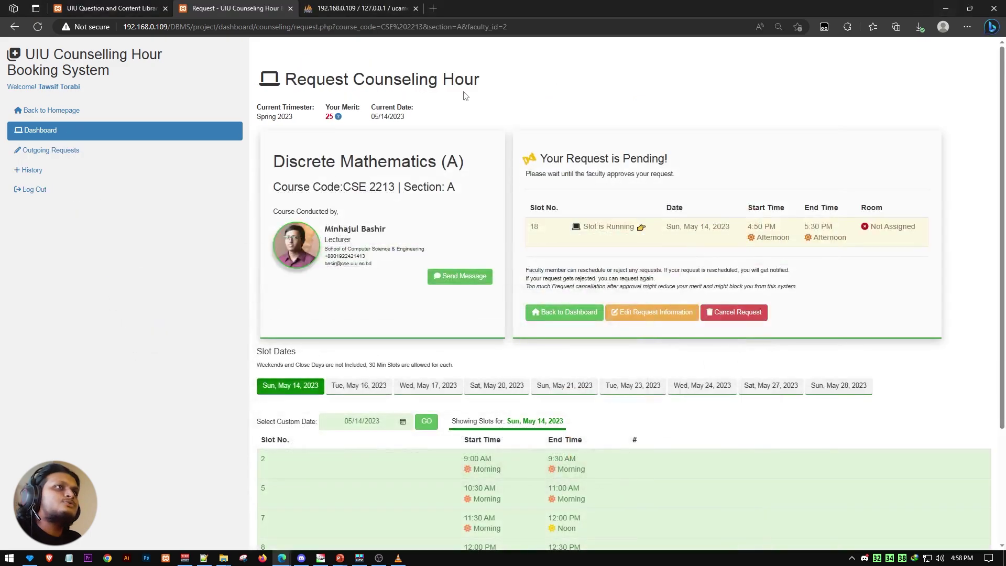
In phpMyAdmin, set counselling slot 18 to start at 5:00 in the academic_counseling_hours table
click(133, 6)
click(356, 8)
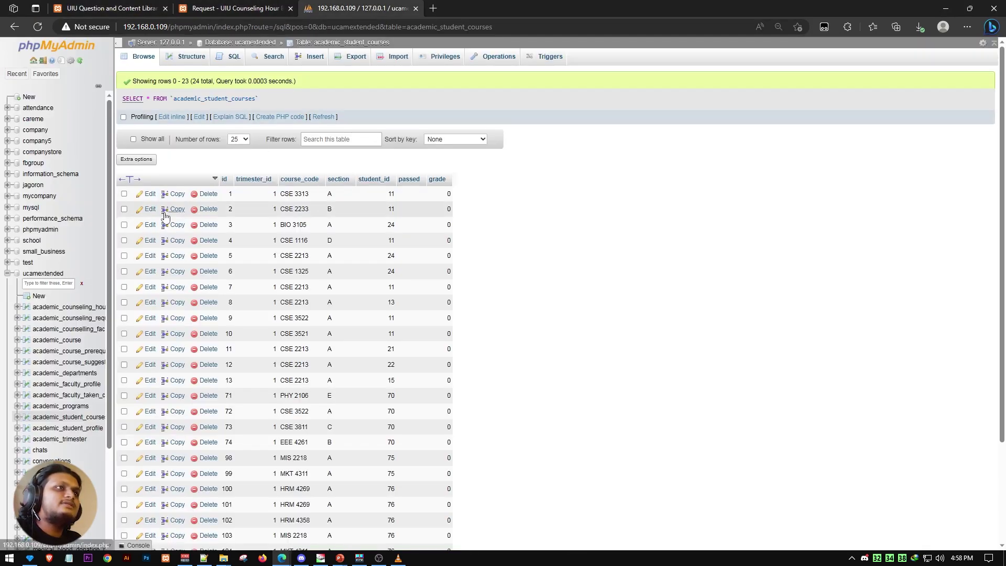
click(63, 307)
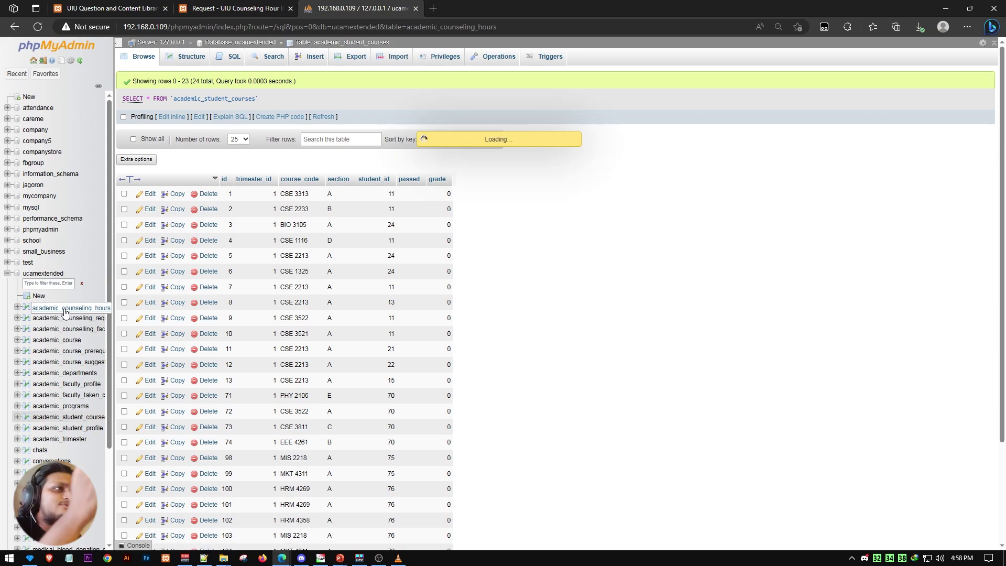
scroll(292, 314, down, 2)
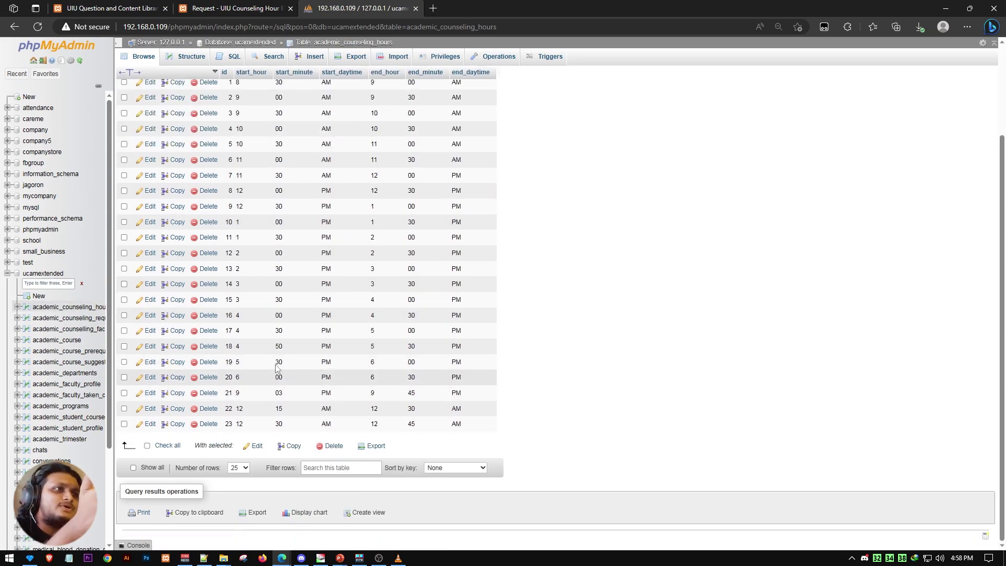
double_click(280, 348)
text(00)
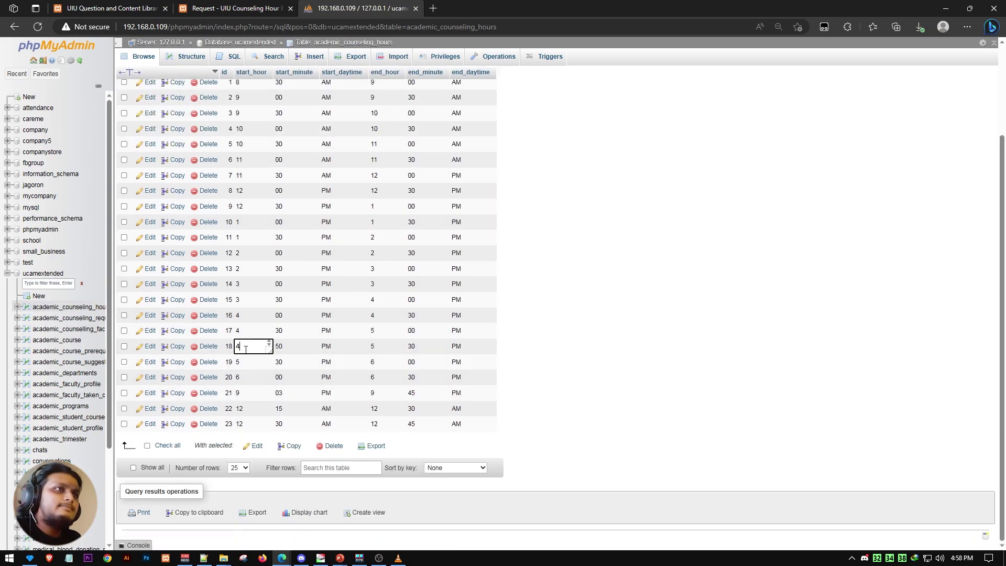
key(Return)
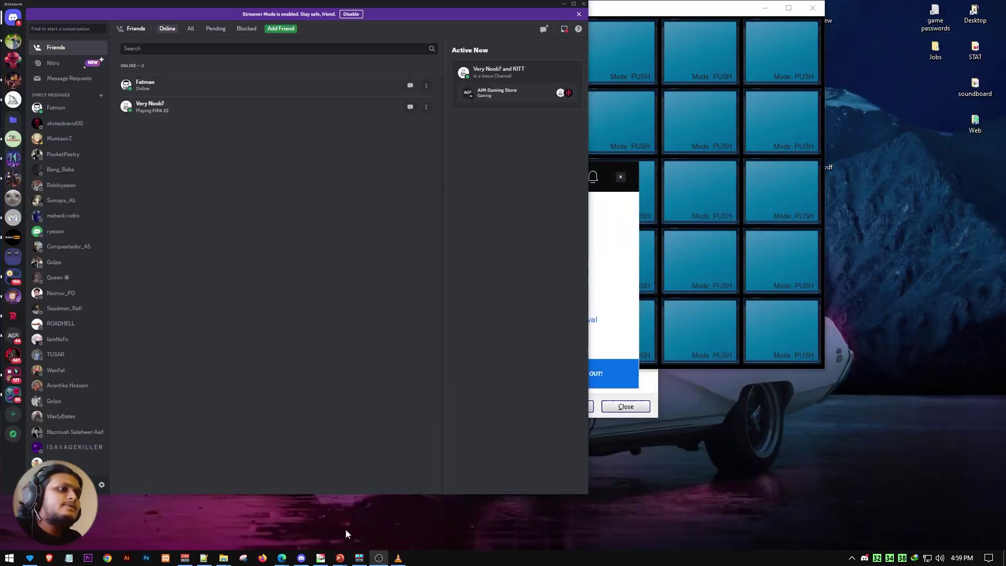
Accept the pending "Need Help with Recursion" request on the Faculty Dashboard and return to the student's request page
click(282, 557)
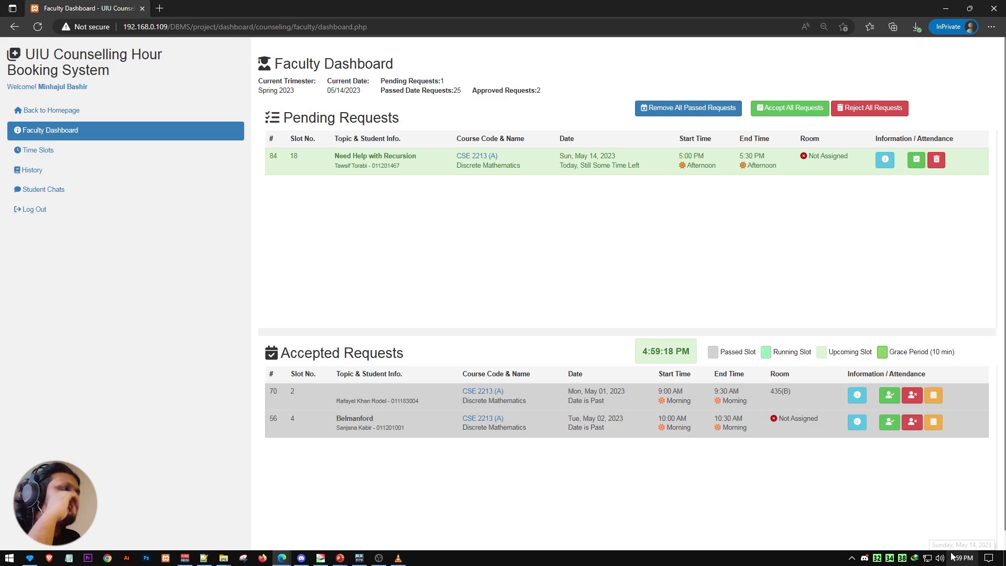
drag(641, 358, 766, 352)
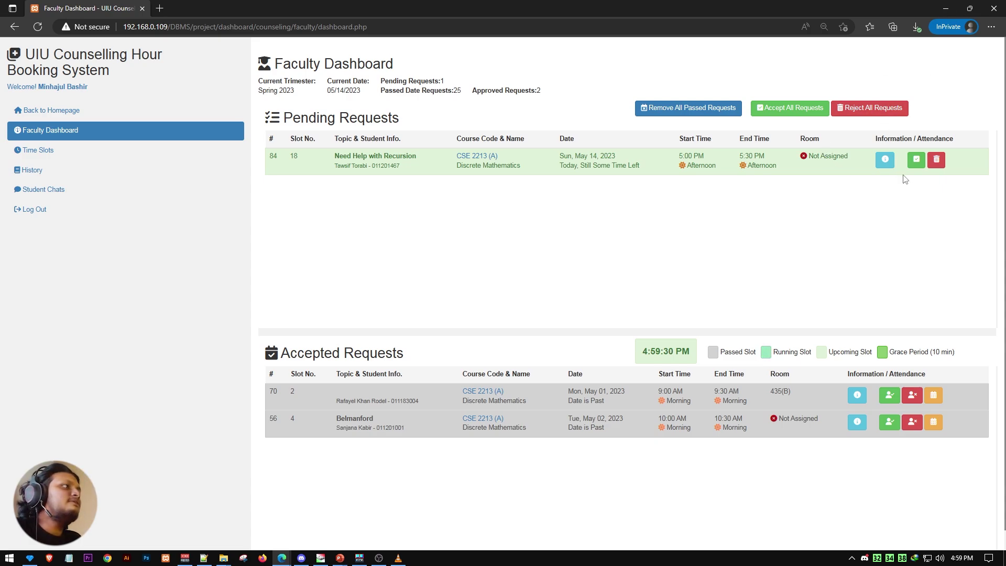
click(916, 160)
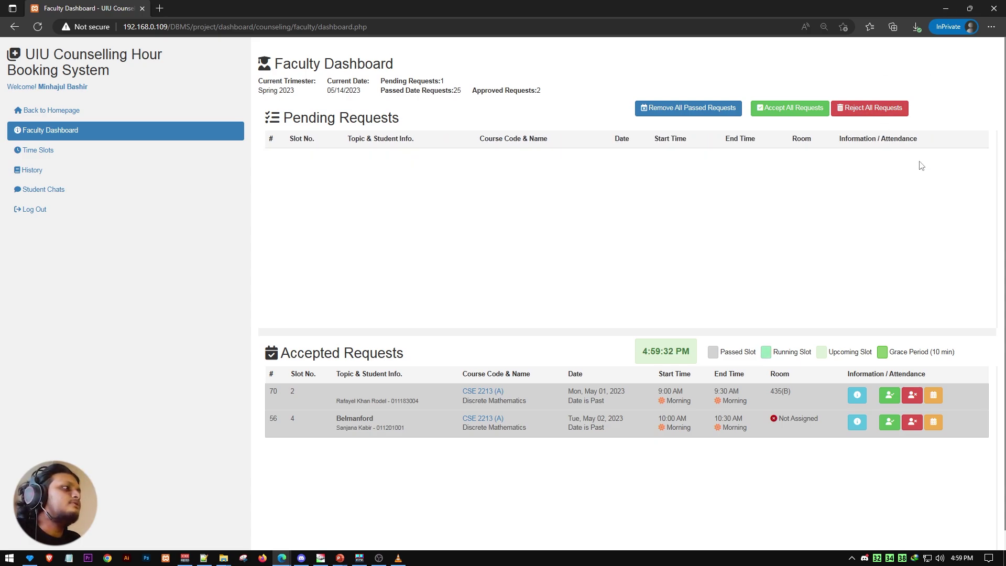
click(938, 6)
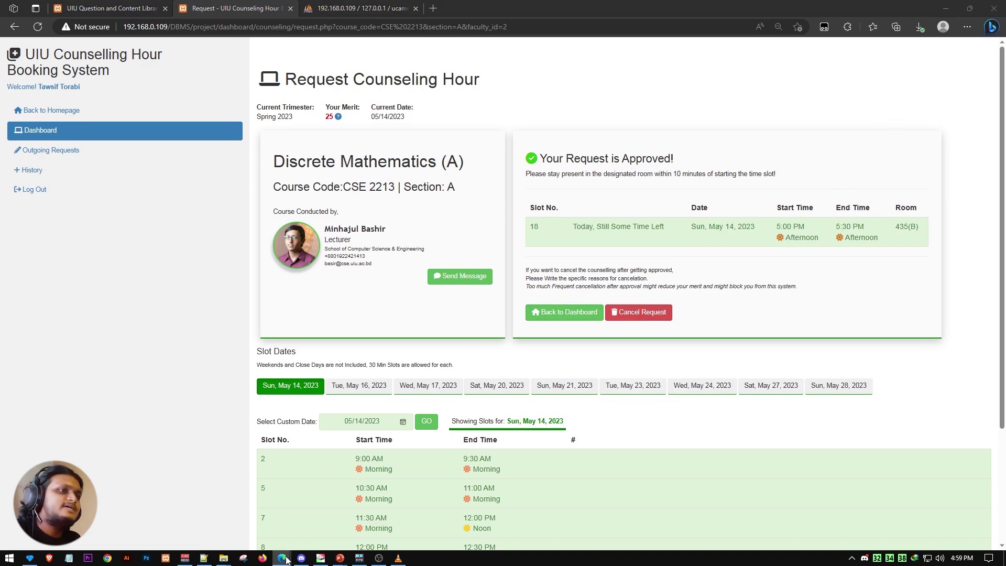
Check the accepted request's grace period on the Faculty Dashboard and the merit information on the student's request page
mouse_move(281, 558)
click(443, 512)
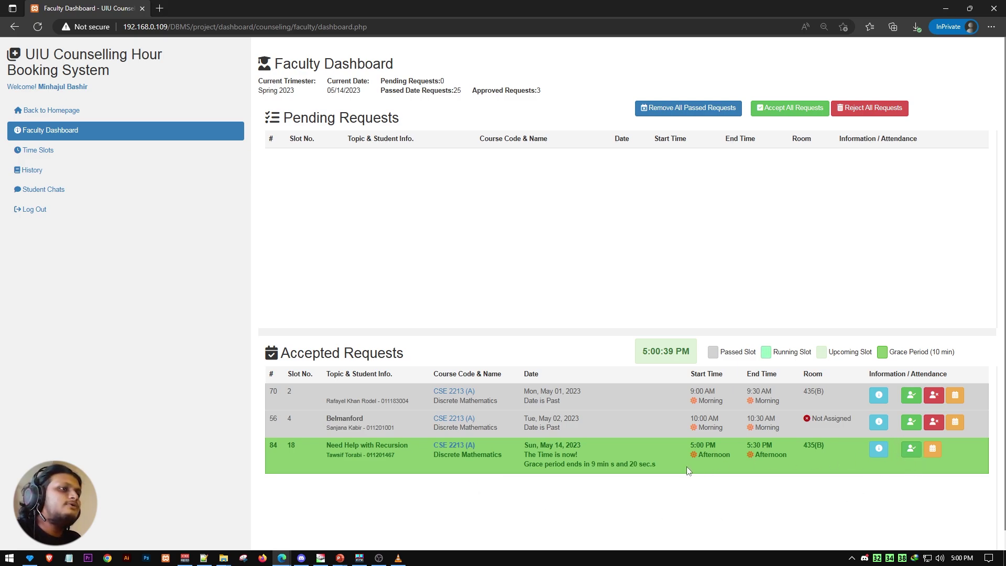
click(944, 13)
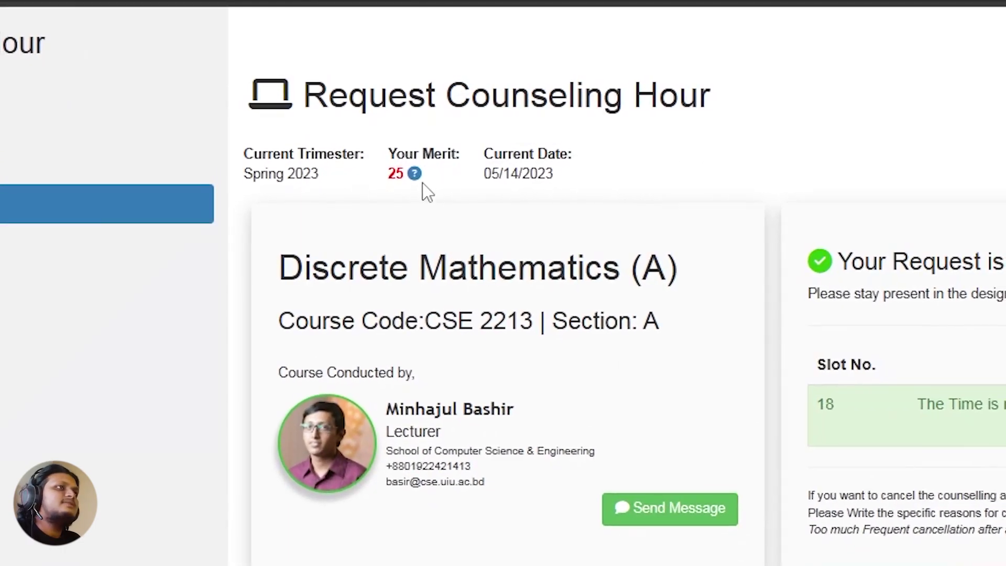
mouse_move(340, 118)
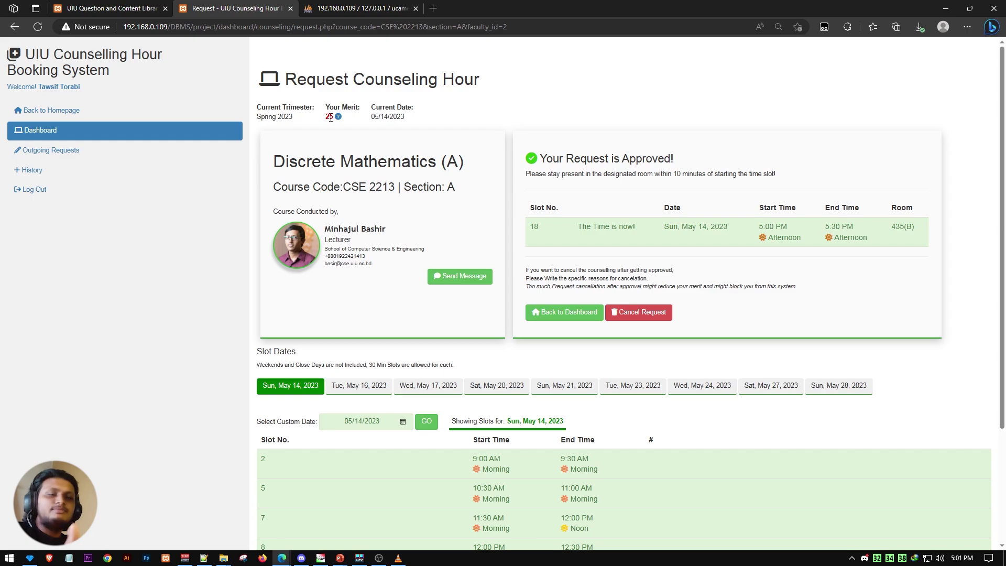
On the Faculty Dashboard, mark the student absent for the late "Need Help with Recursion" session in slot 18
key(alt+Tab)
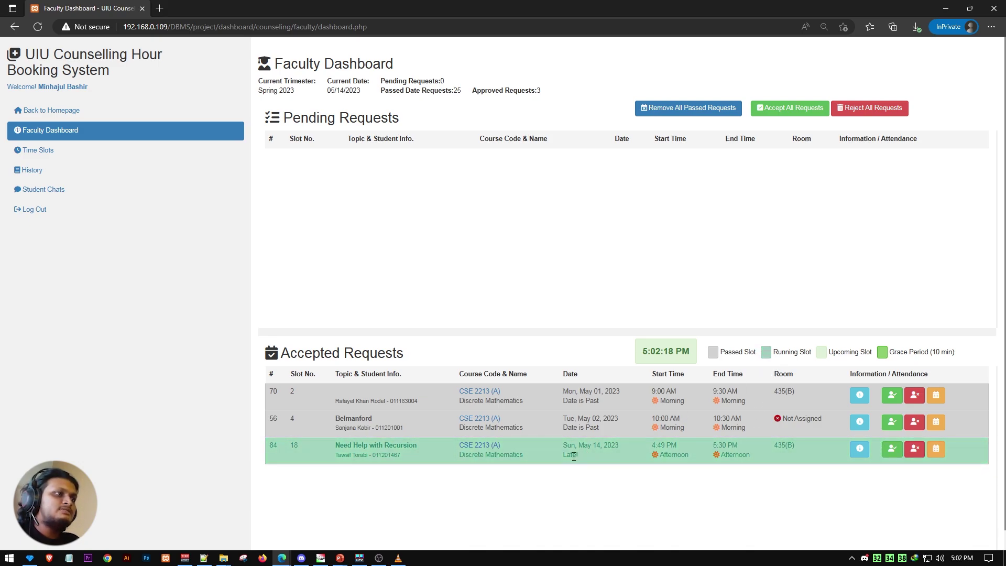
drag(562, 455, 582, 455)
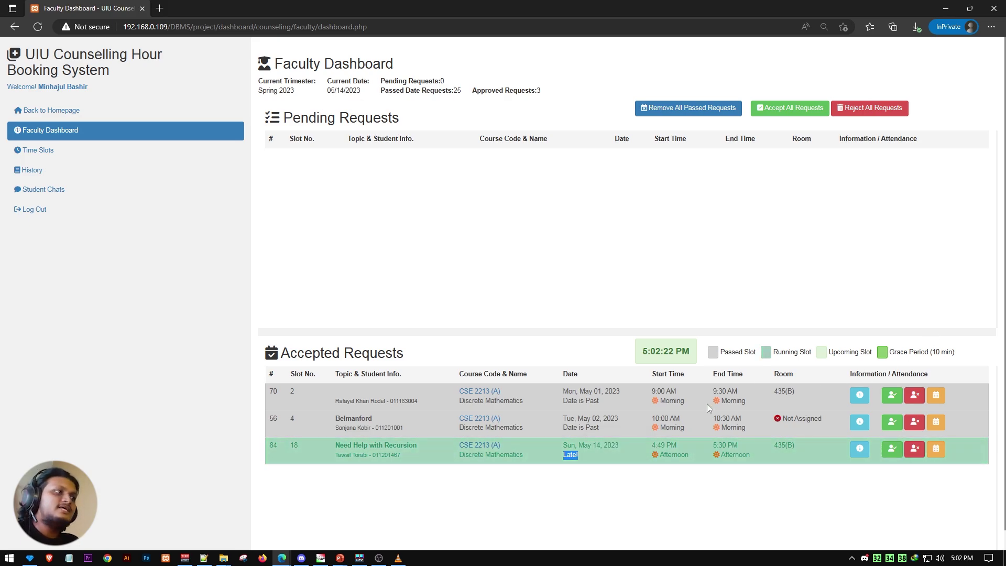
click(575, 472)
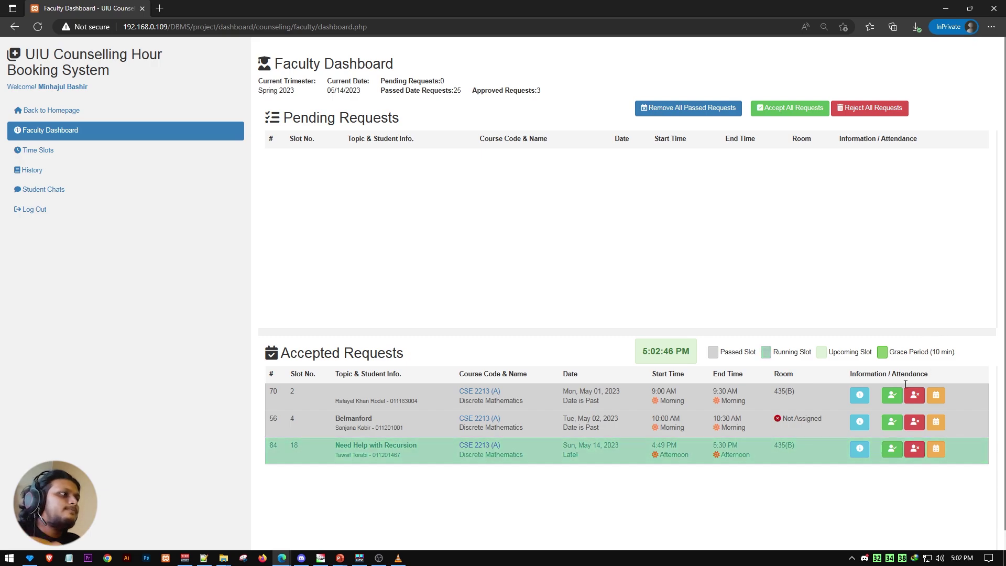
click(917, 451)
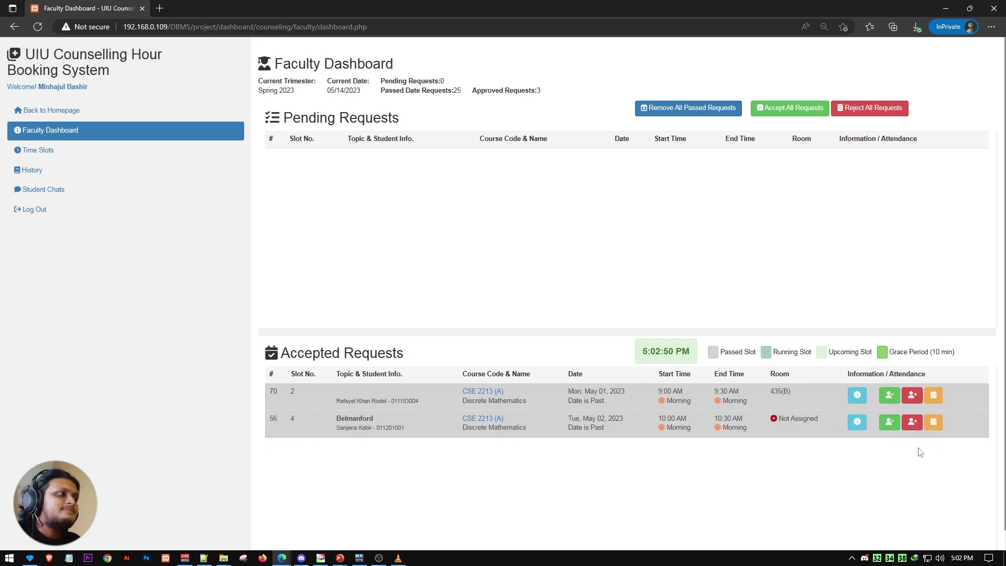
Return to the student's counselling request page and reload it to check the effect of the recorded absence
click(946, 8)
click(236, 8)
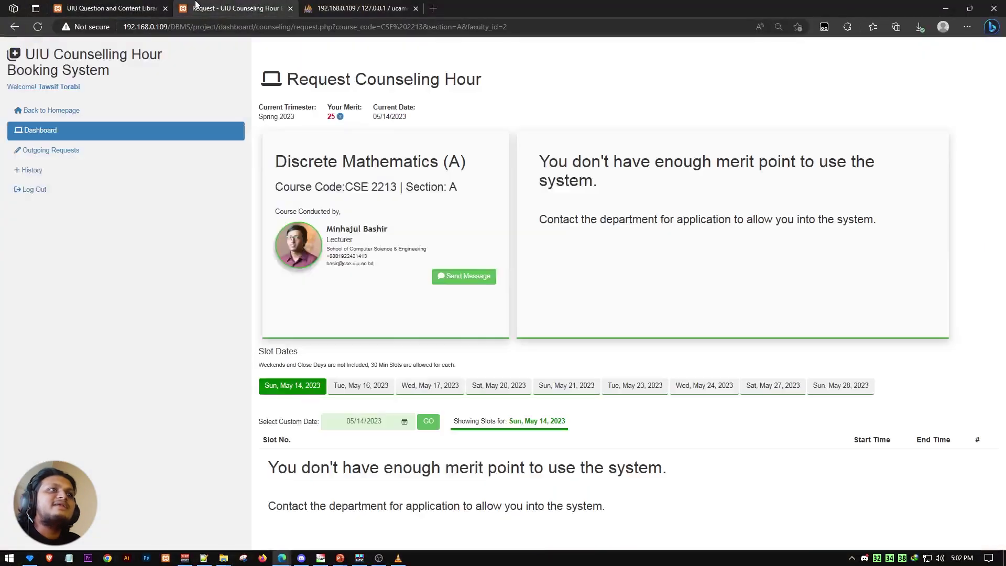
click(44, 25)
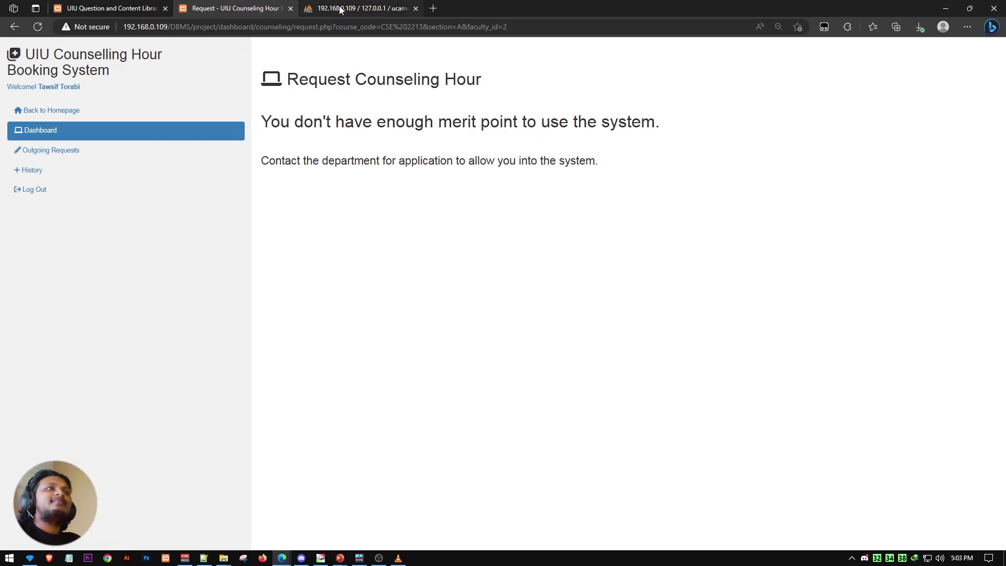
In phpMyAdmin, set the first student's counseling_merit to 25 in the academic_student_profile table
click(361, 7)
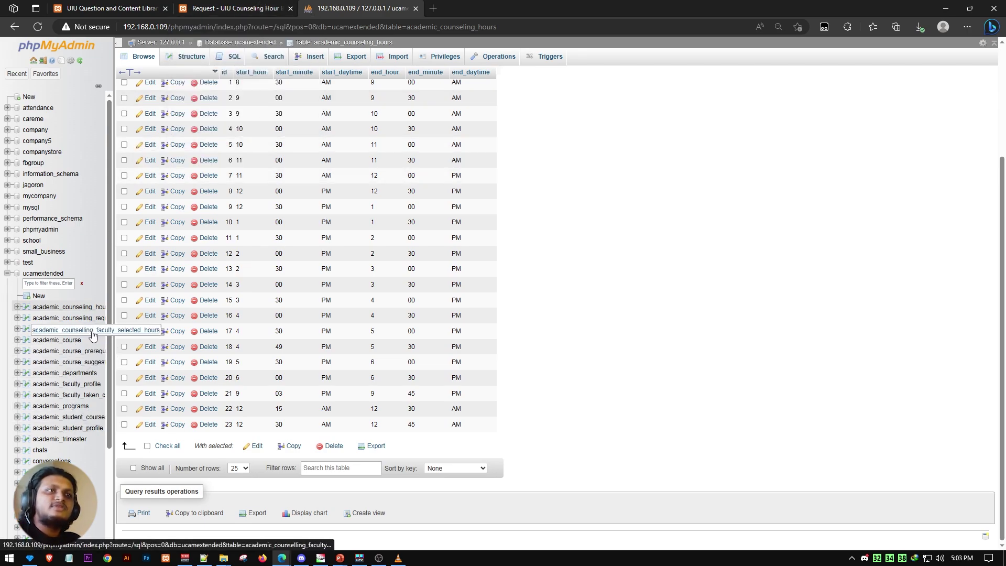
click(69, 428)
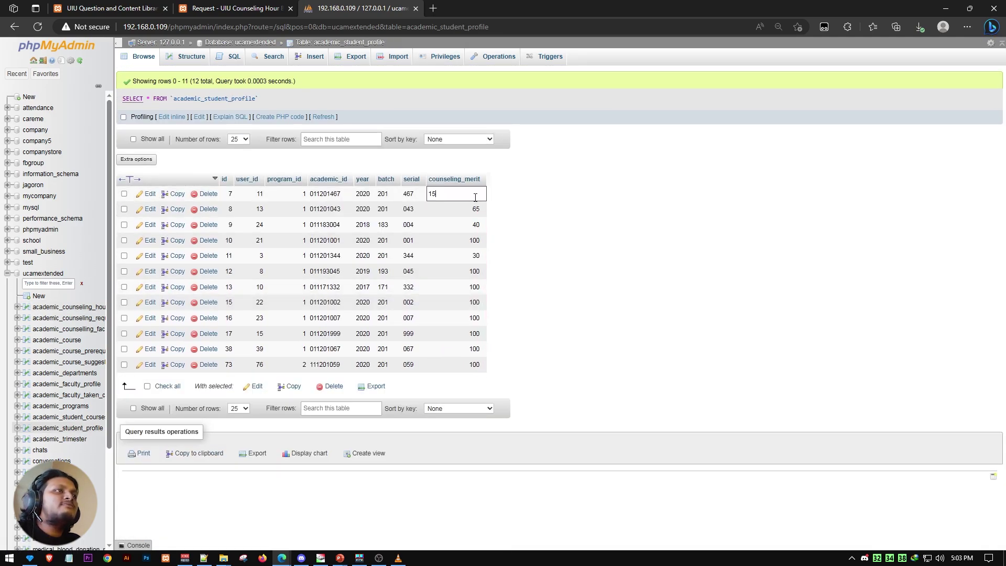
double_click(477, 193)
text(10)
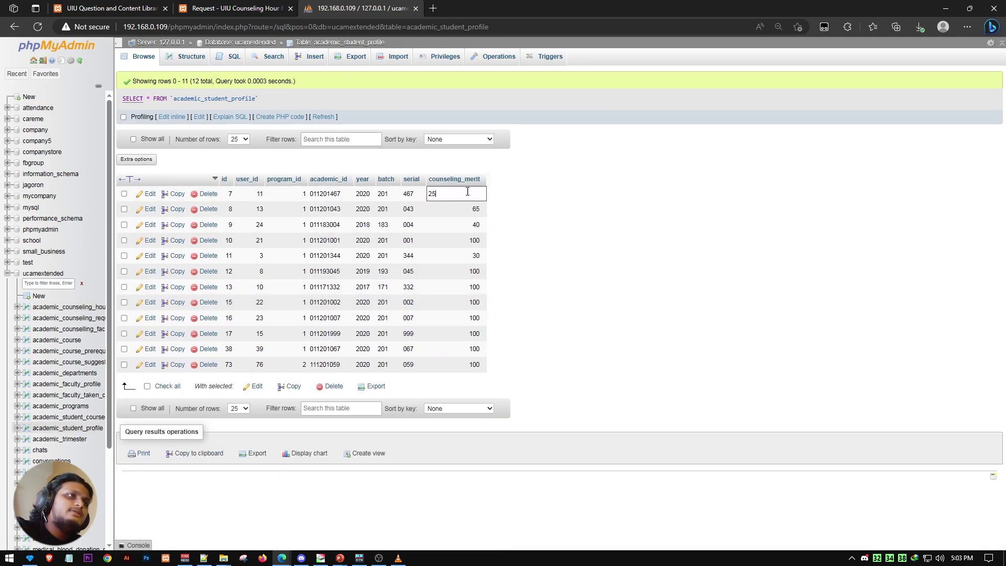
key(Return)
Reload the student's counselling request page to check access with the restored merit points
click(239, 7)
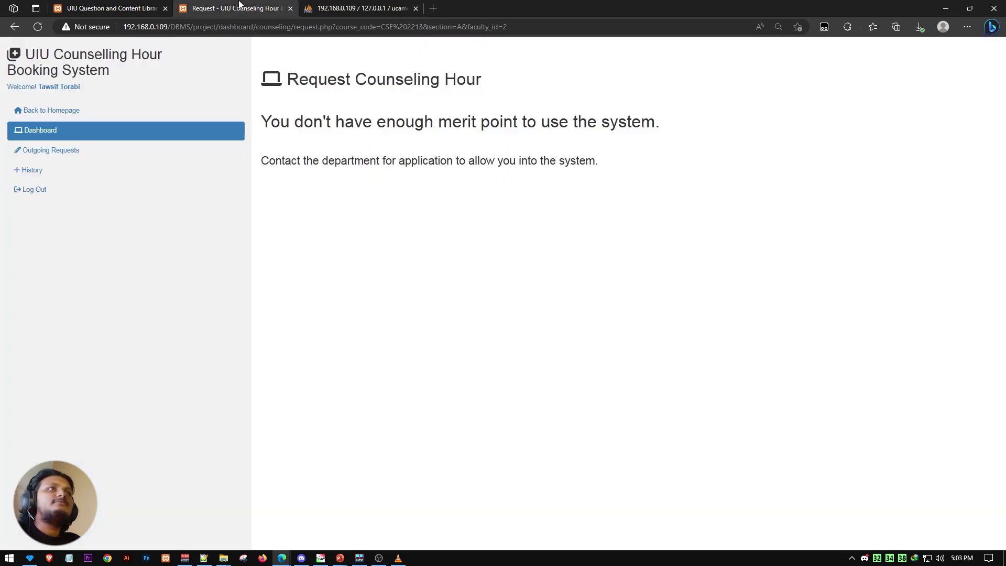
click(118, 7)
click(235, 8)
click(36, 27)
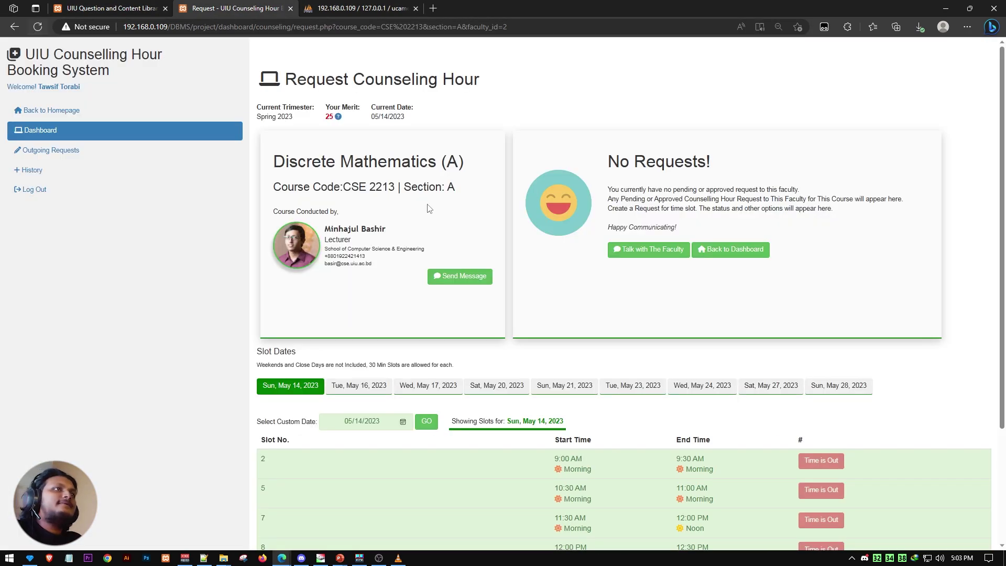
Request running slot 18 on May 14, 2023, leaving the topic and problem description blank, and close the form
scroll(734, 372, down, 3)
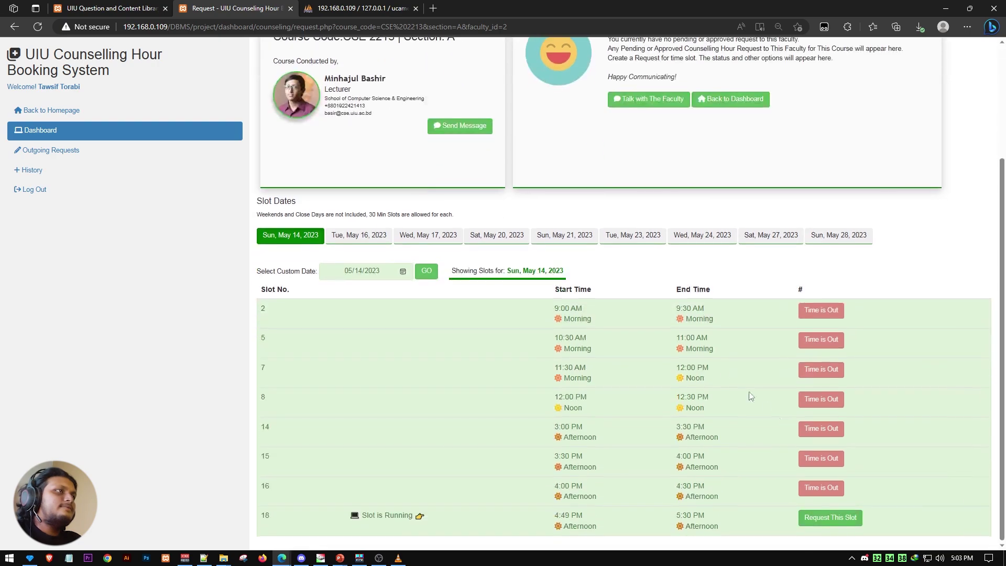
scroll(629, 314, up, 3)
scroll(572, 253, down, 3)
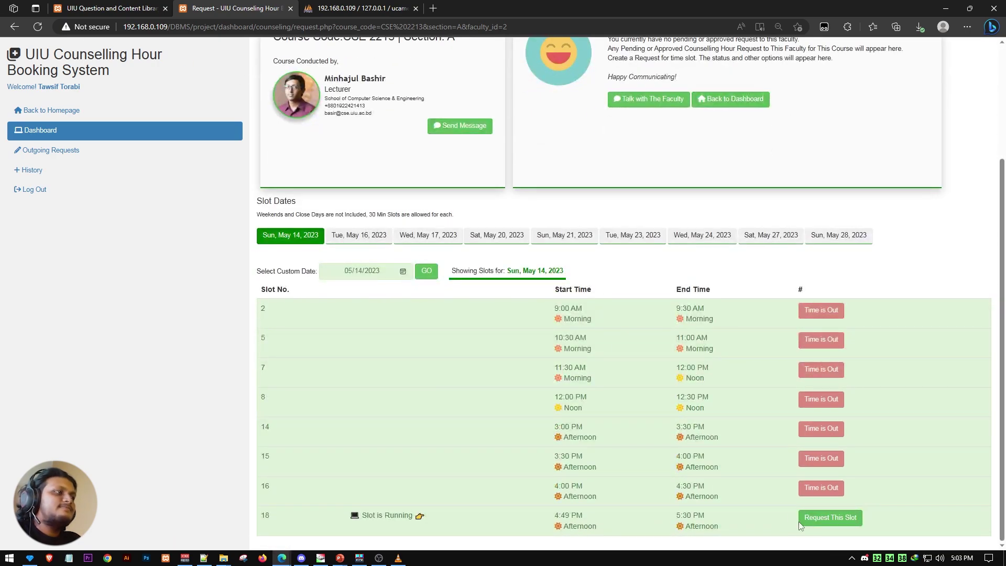
click(830, 517)
click(622, 91)
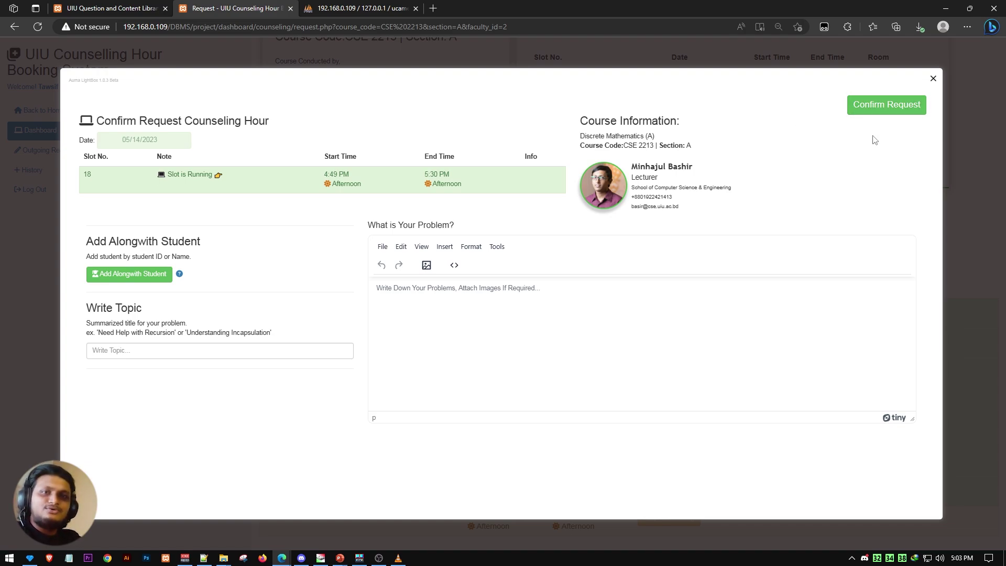
click(933, 78)
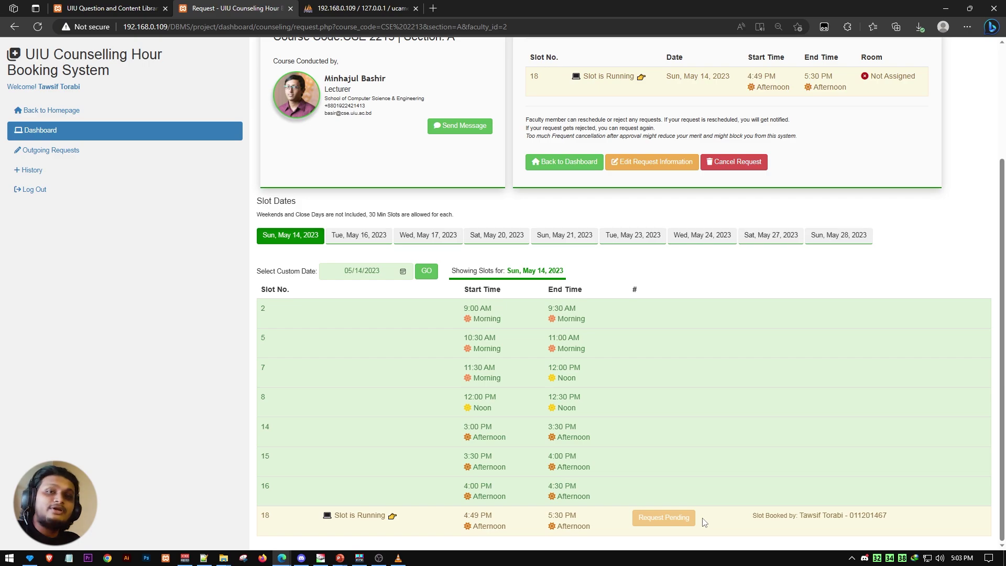
View the pending request's edit form, close it without changes, and review the slot list for May 14, 2023
scroll(627, 450, up, 3)
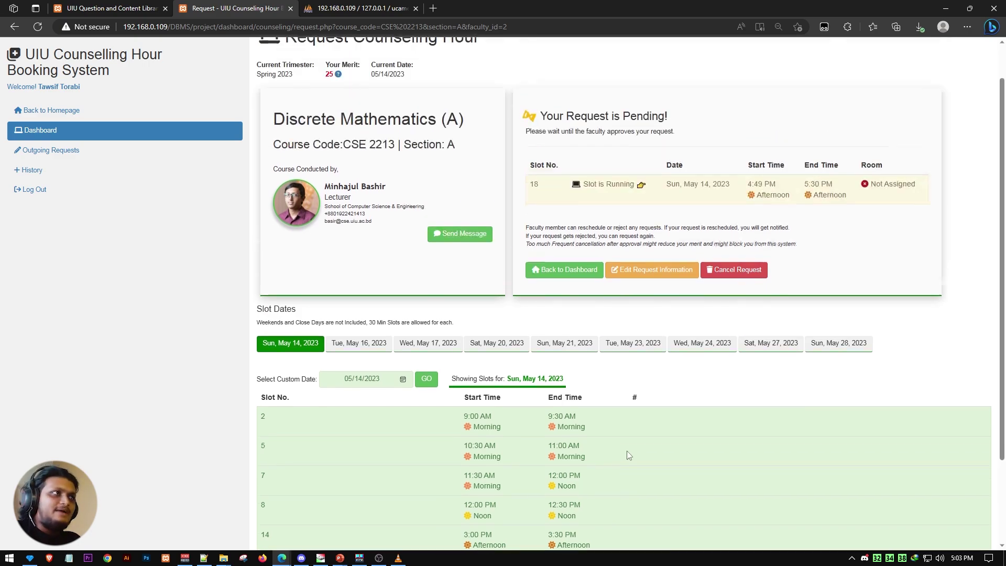
click(658, 318)
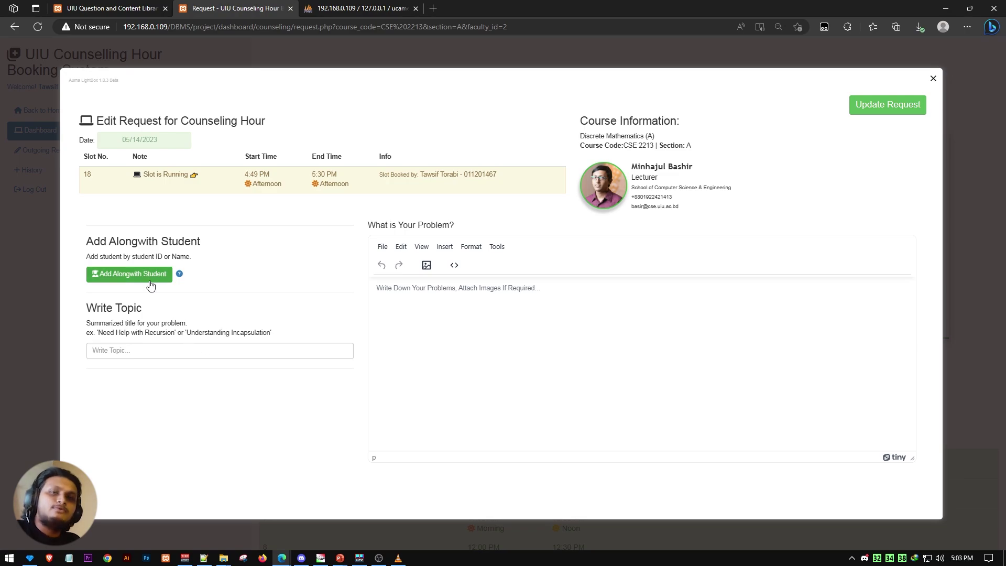
click(932, 79)
scroll(821, 246, down, 3)
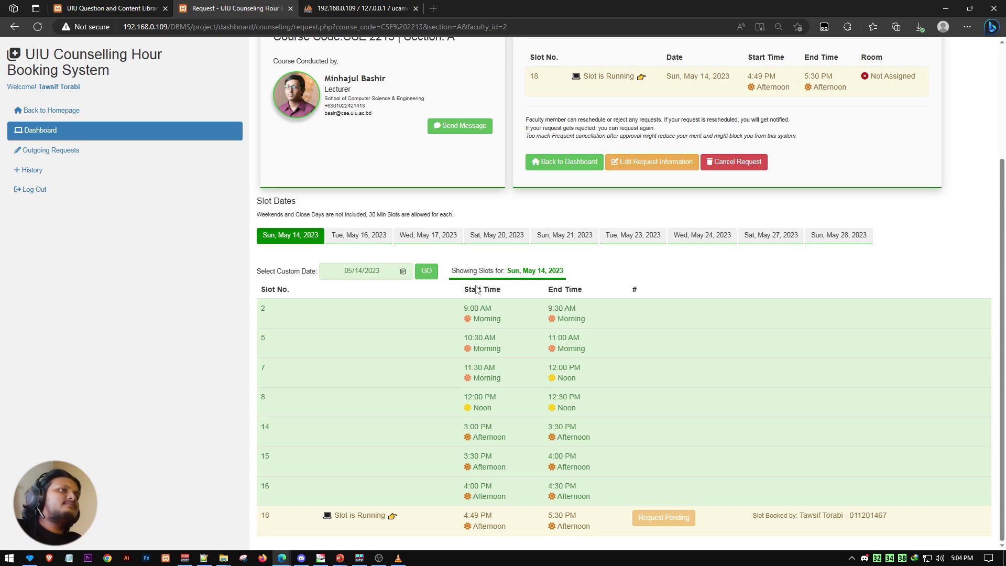
Compare the faculty's slot lists for May 14 and May 16, 2023 while the request is pending
click(359, 240)
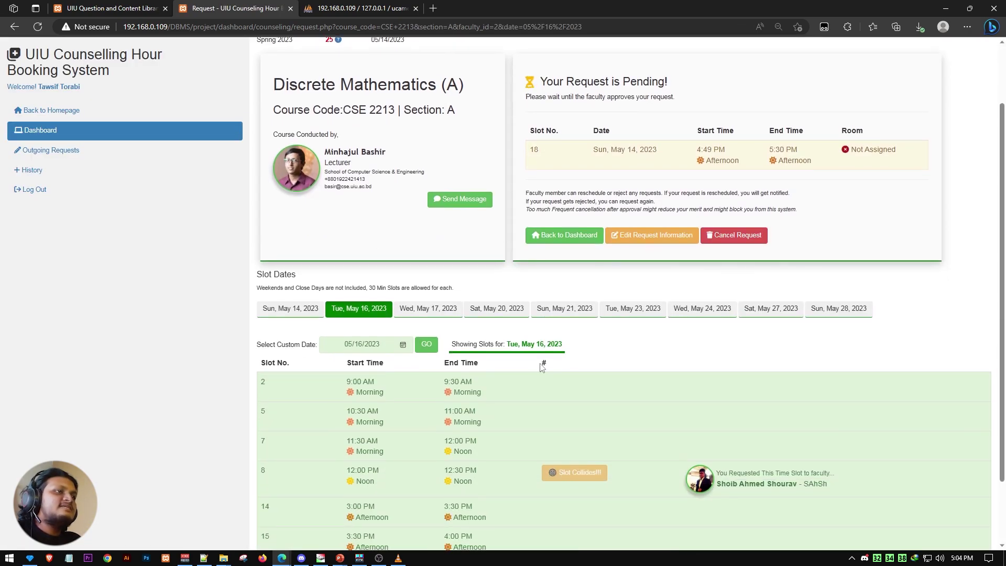
click(299, 309)
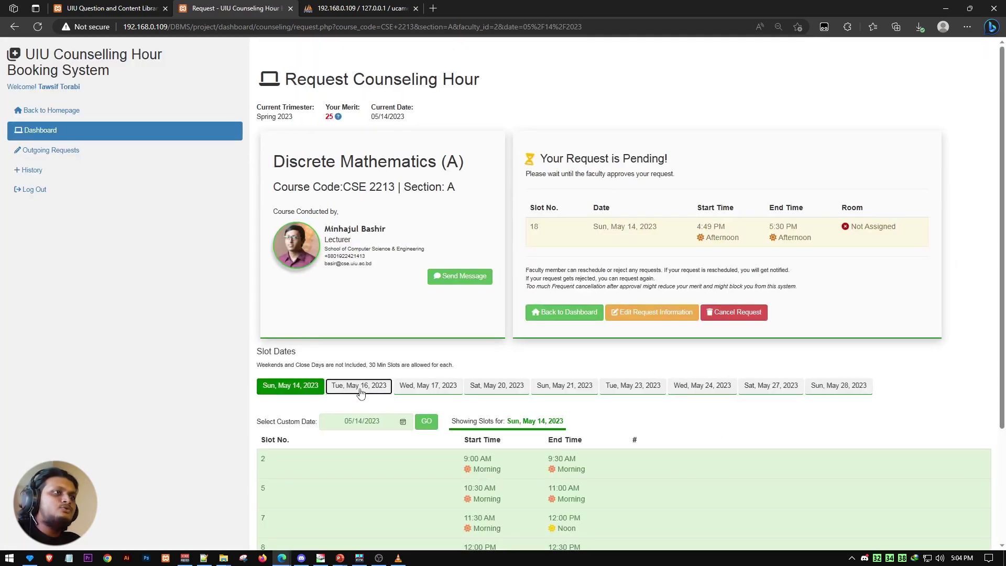
click(360, 386)
scroll(440, 388, down, 3)
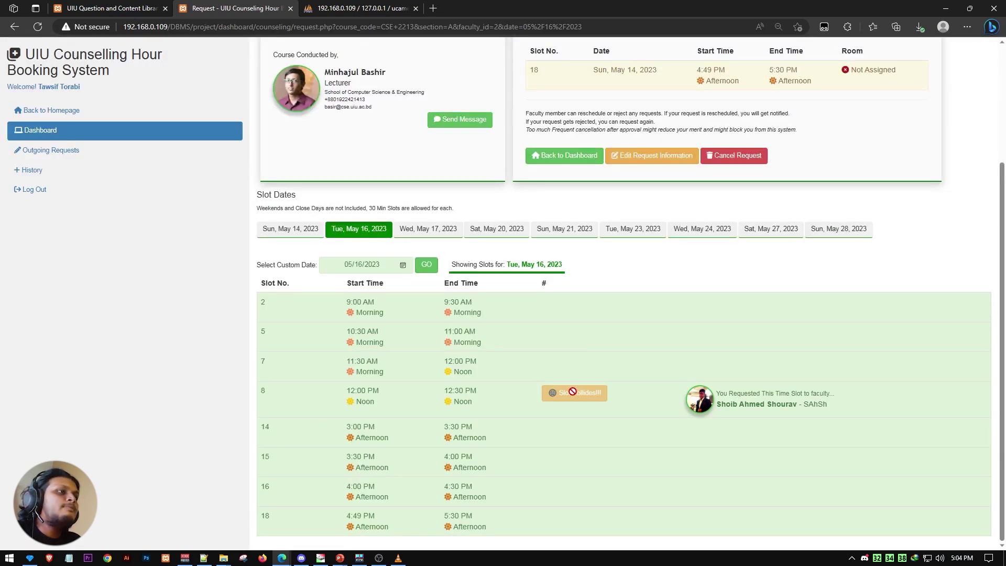
Cancel the pending request for slot 18, then check the booking status of the May 14, 2023 slots
click(740, 164)
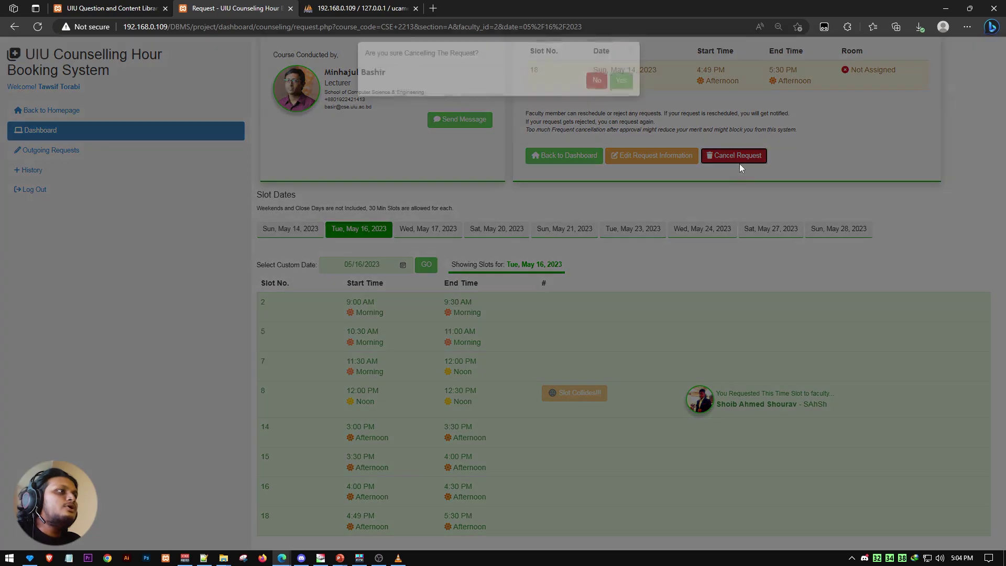
click(621, 89)
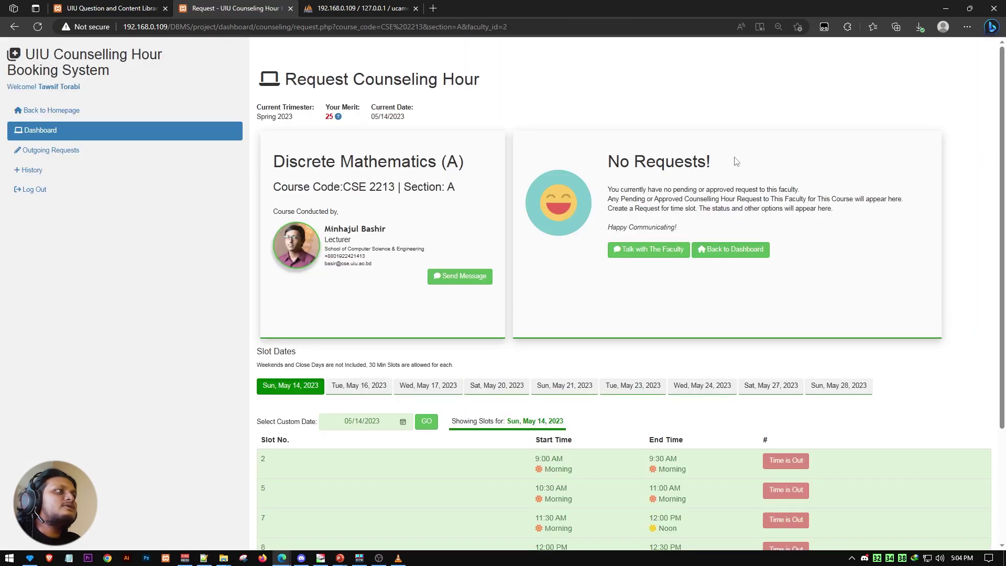
scroll(409, 305, down, 3)
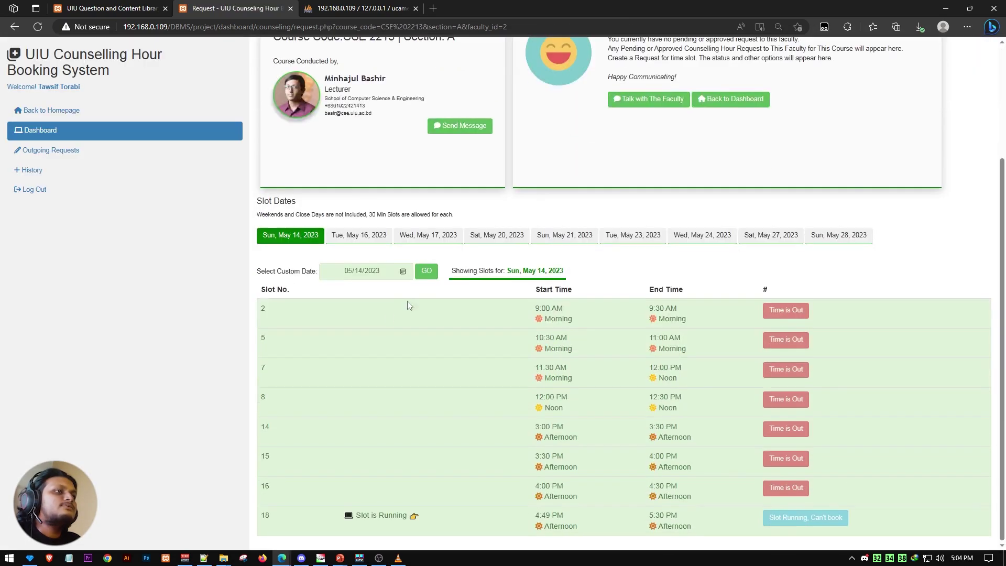
triple_click(361, 517)
click(685, 518)
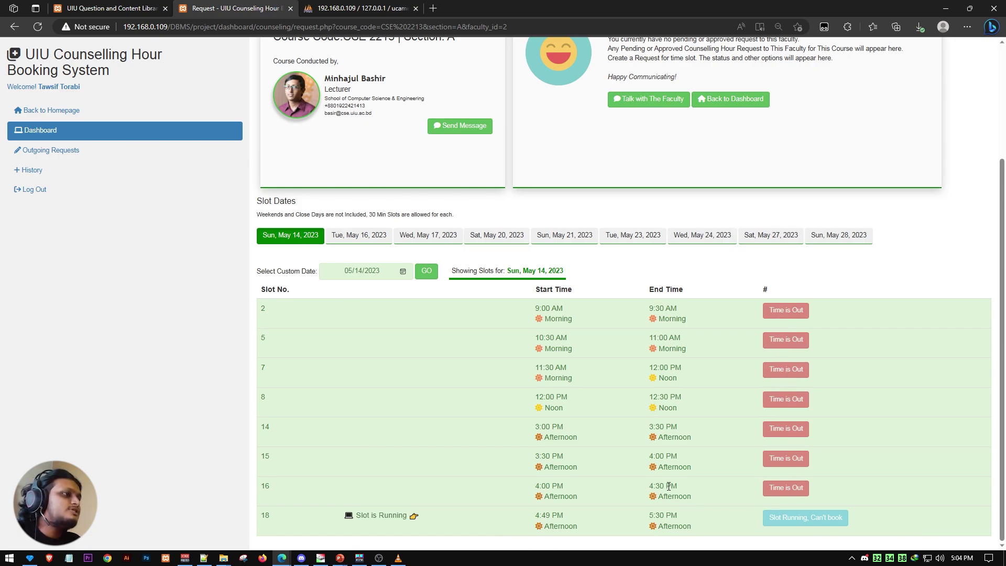
Show the slots for May 16, 2023 and review which ones can be requested
click(369, 237)
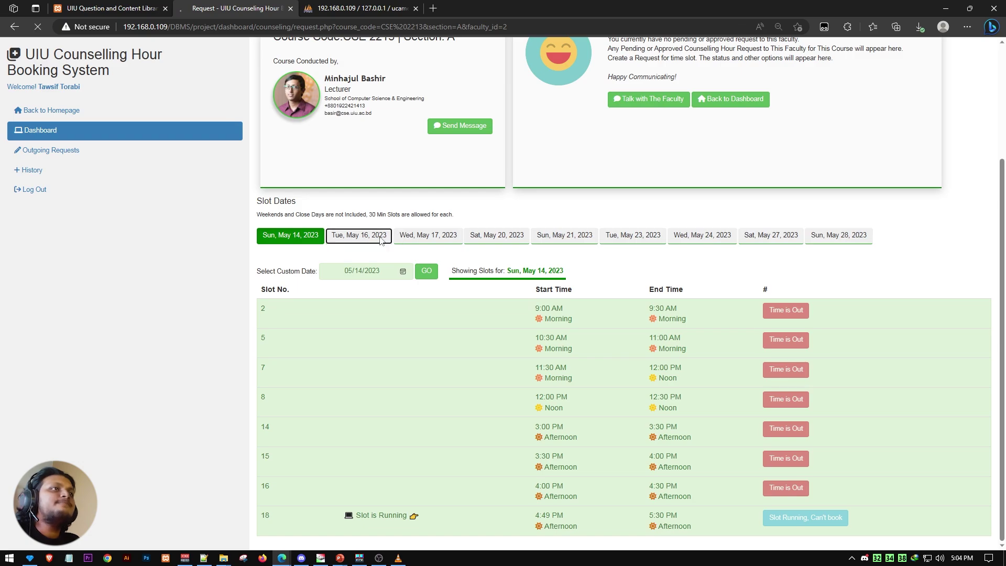
scroll(367, 277, down, 3)
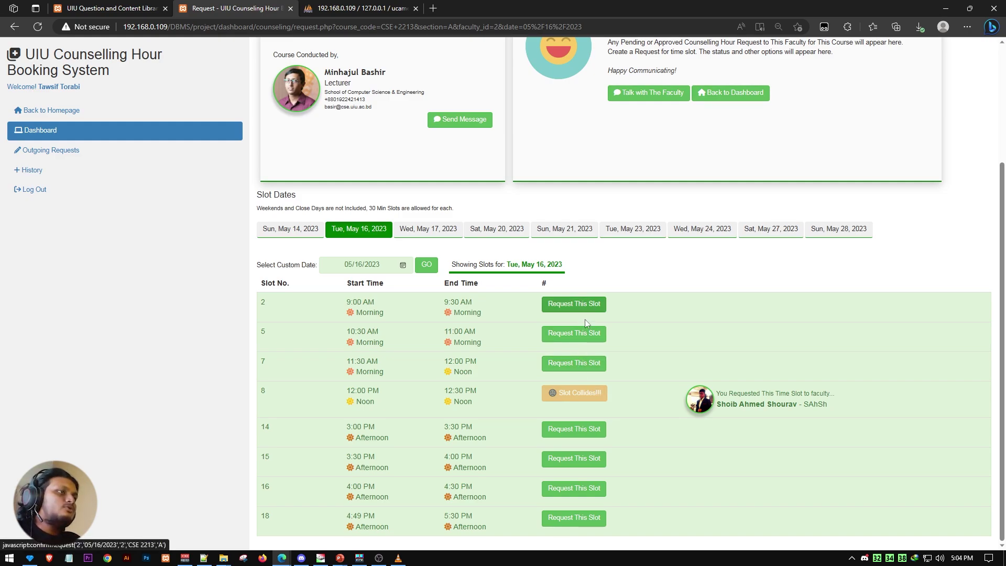
click(439, 235)
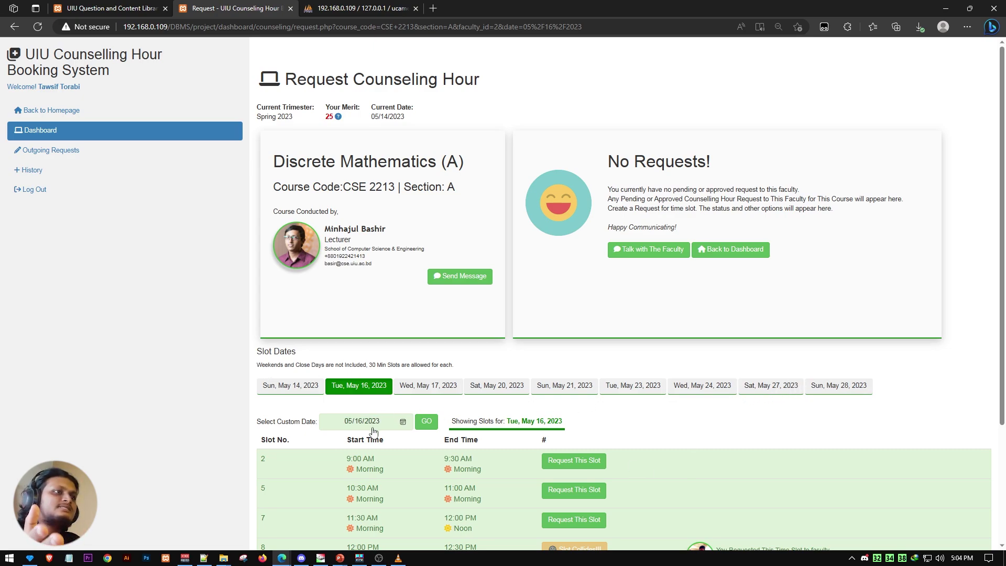
Try a closed day in June 2023 as the custom slot date and dismiss the resulting dialog
click(403, 422)
click(410, 291)
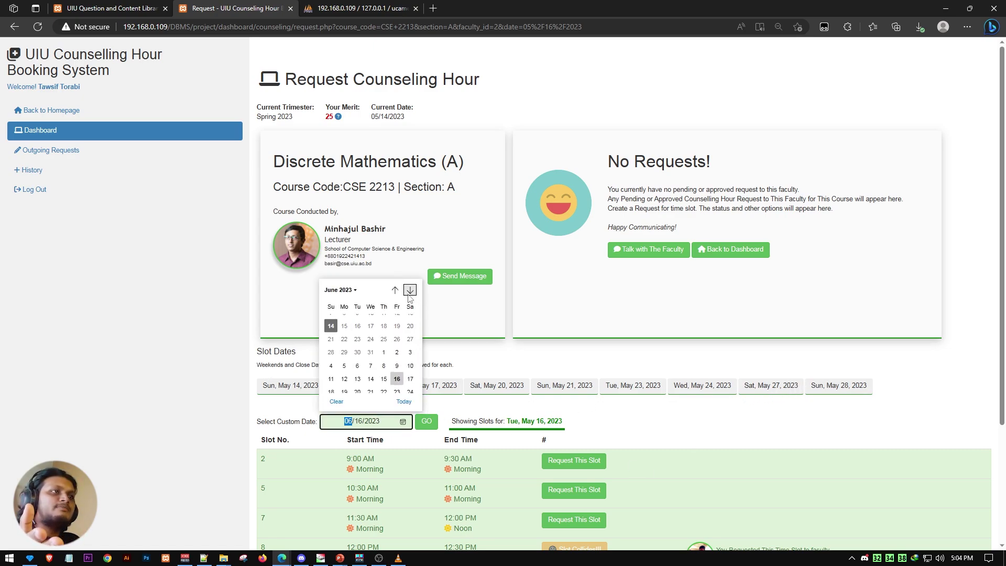
click(410, 291)
click(395, 290)
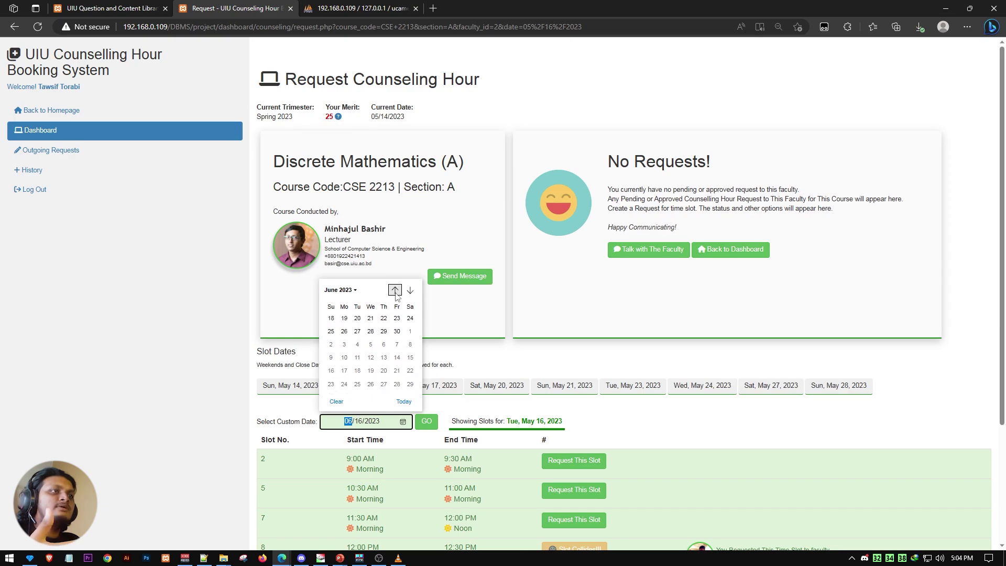
click(607, 401)
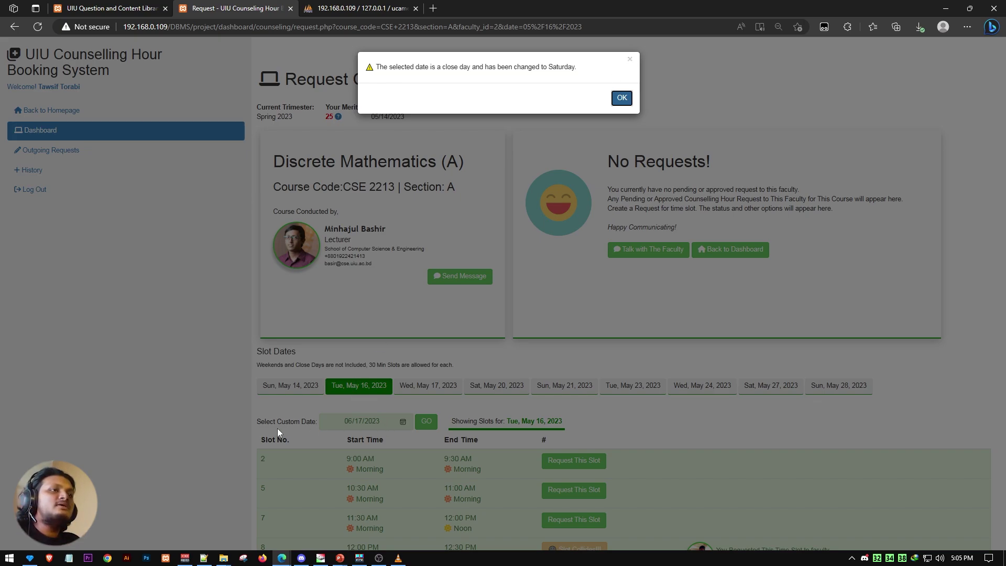
click(620, 98)
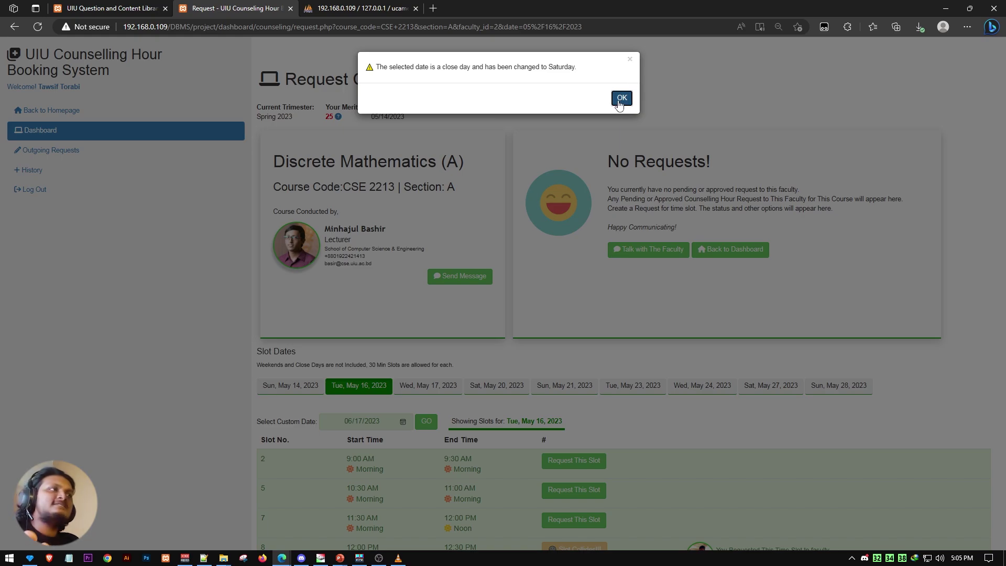
scroll(612, 361, down, 3)
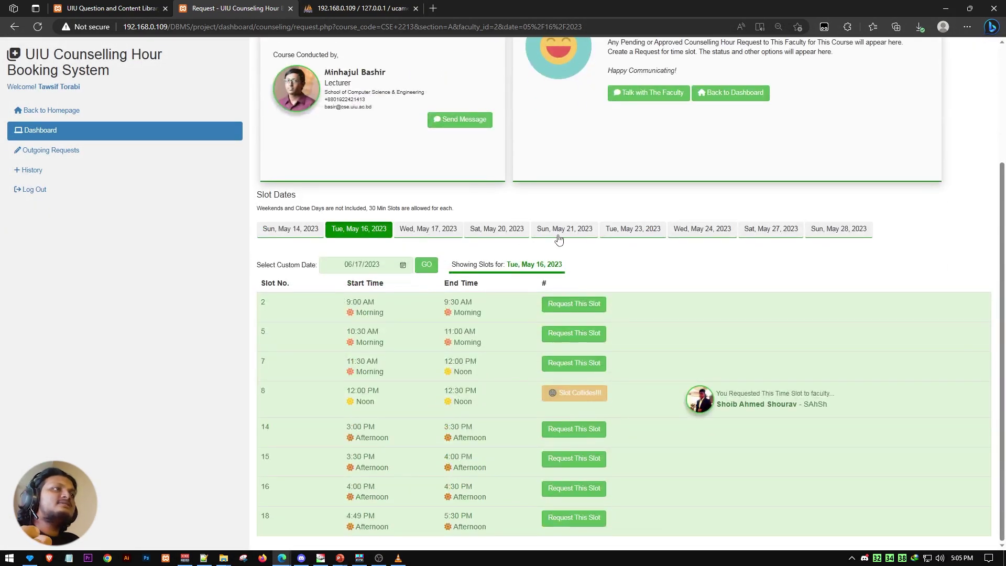
Switch to phpMyAdmin and examine the default close days and merit values in the global_settings table
click(408, 12)
click(275, 5)
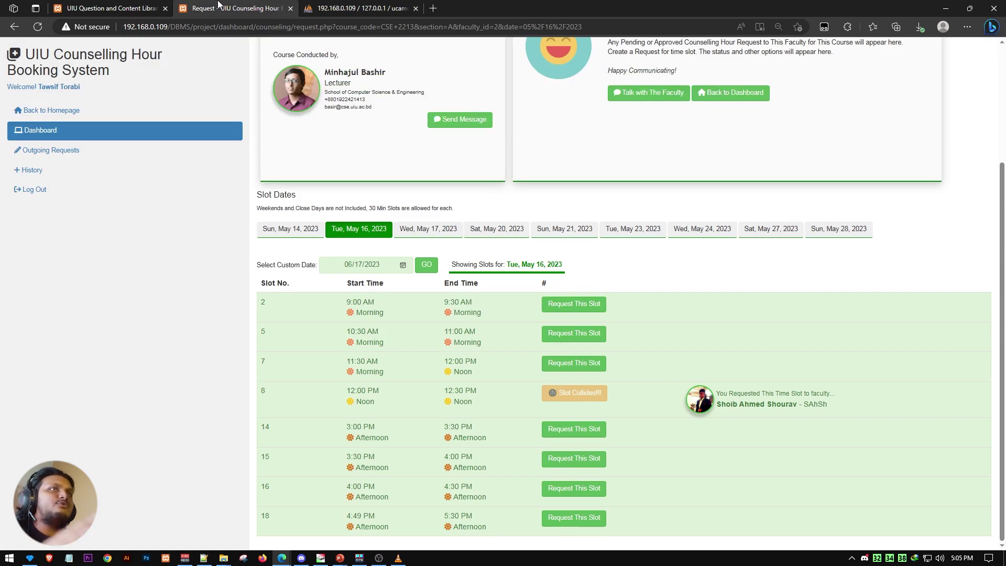
click(361, 9)
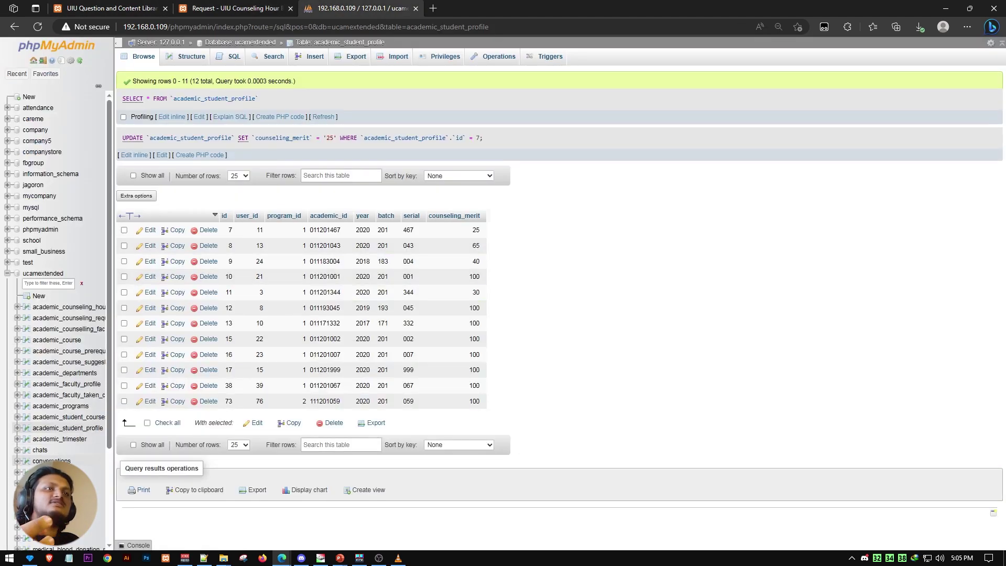
click(52, 504)
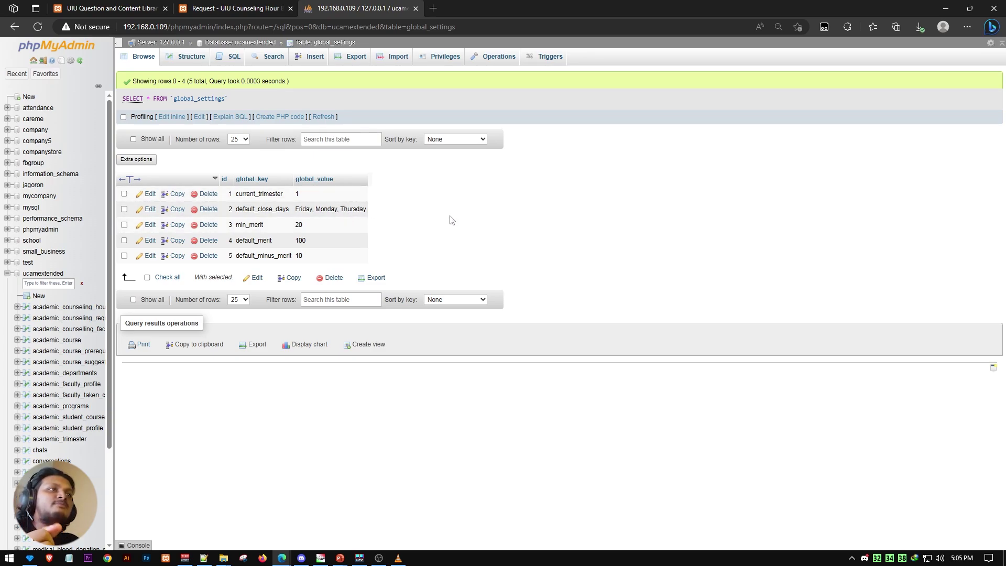
Back in the counselling portal, request slot 2 on May 16, 2023 with the topic "Need Help with Recursion" and an accompanying student
click(245, 6)
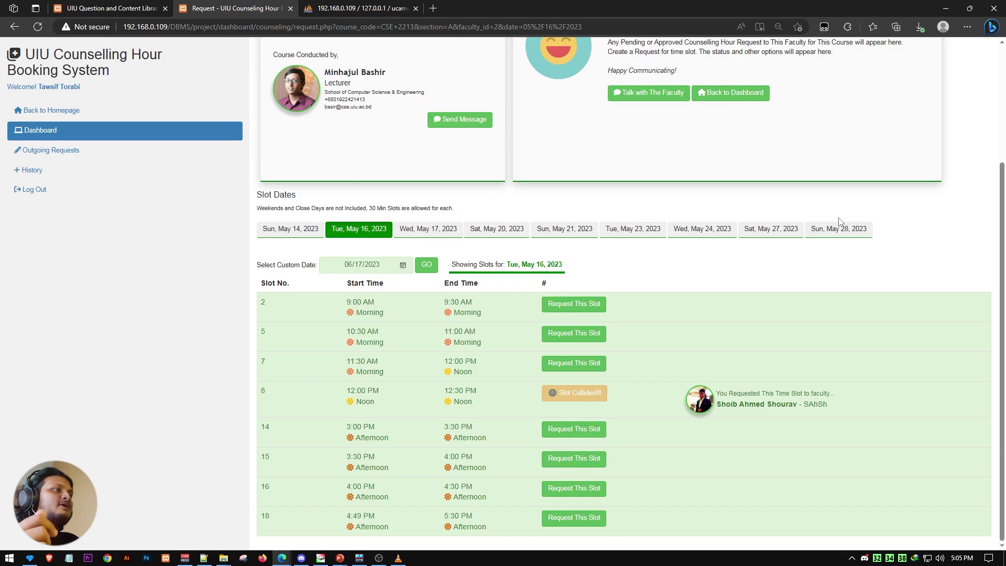
click(573, 304)
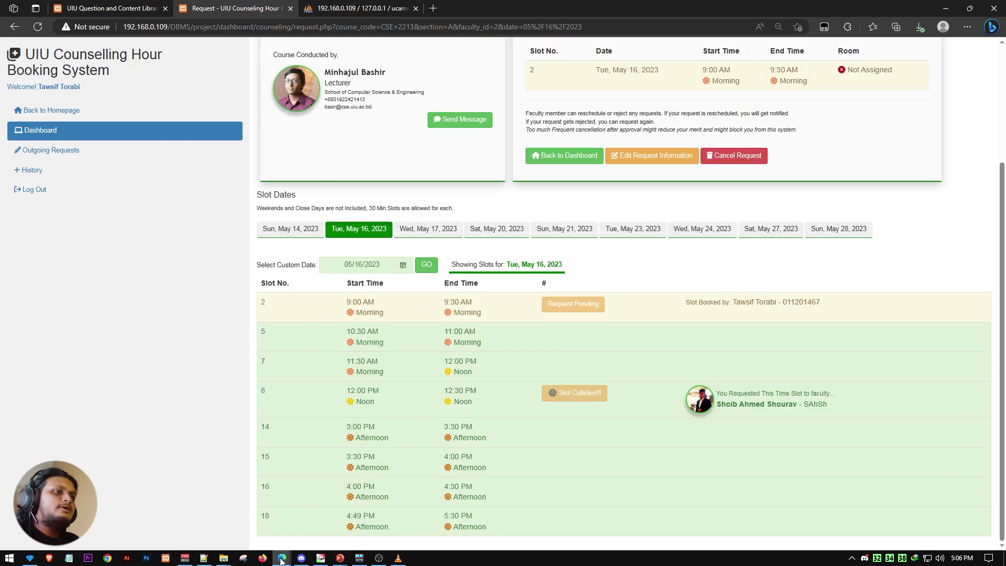
Switch to the faculty dashboard and review the pending recursion request's topic, student names and problem details
mouse_move(281, 558)
click(451, 510)
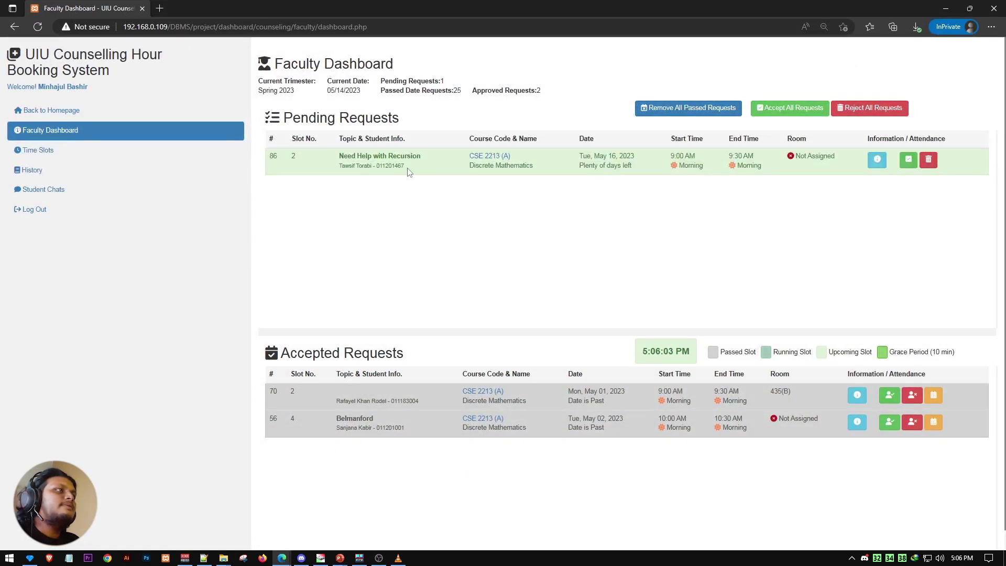
click(877, 159)
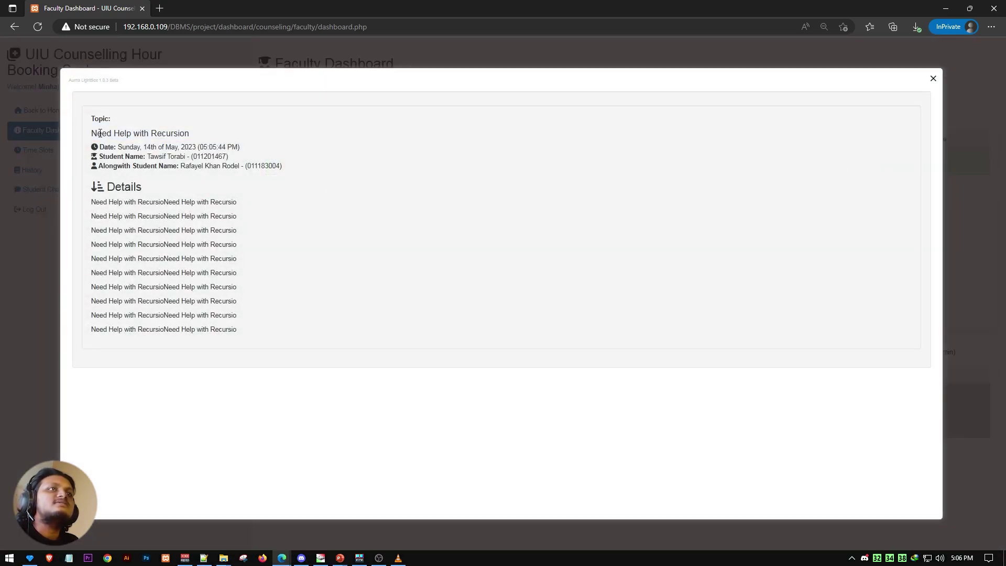
drag(95, 132, 194, 134)
click(144, 155)
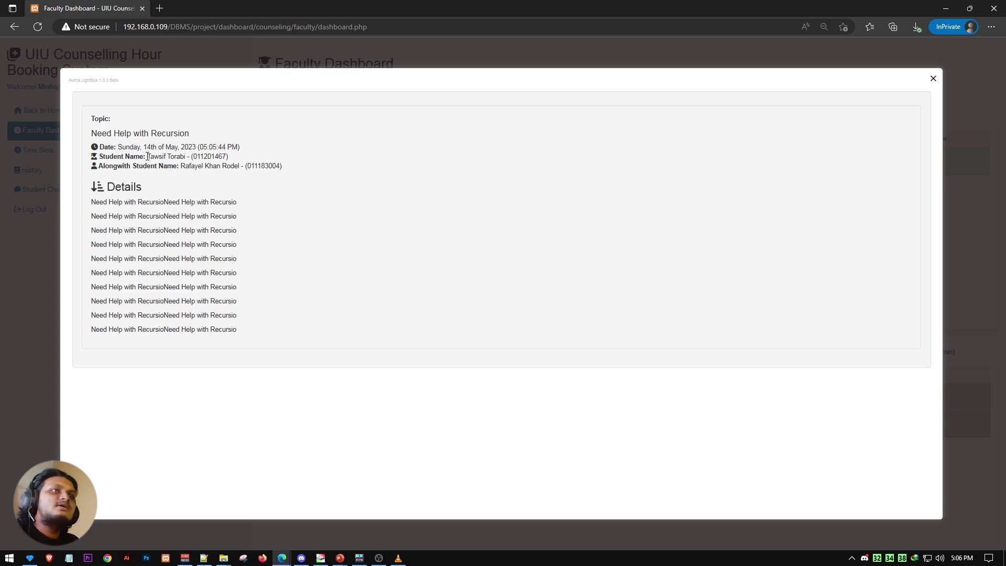
drag(147, 156, 294, 186)
click(178, 193)
click(147, 213)
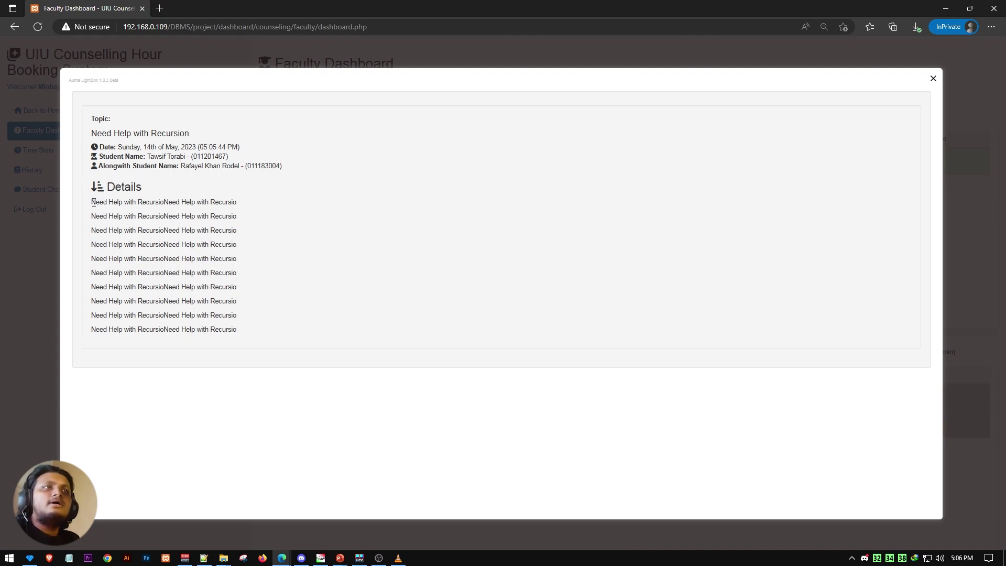
drag(93, 202, 332, 341)
click(964, 100)
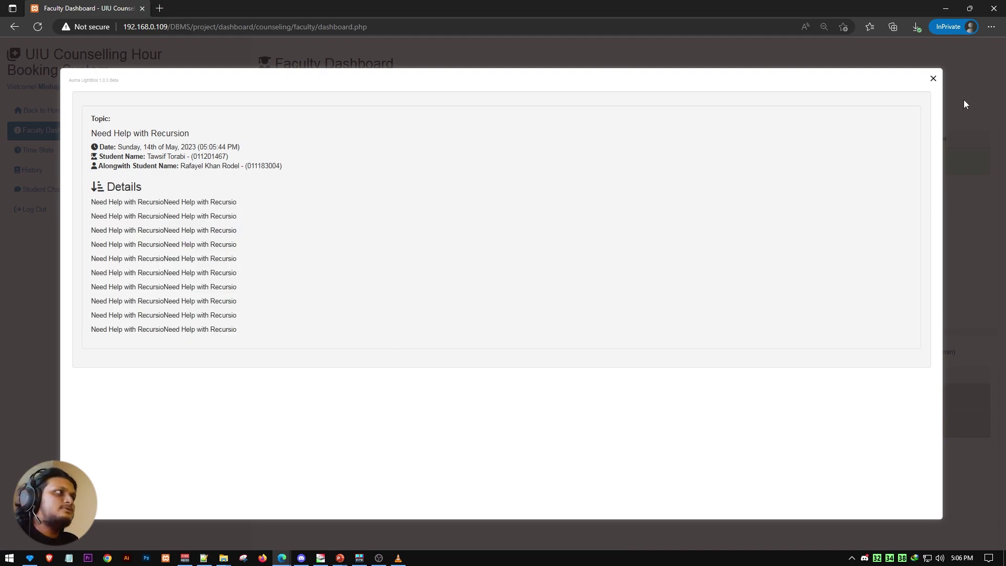
click(934, 78)
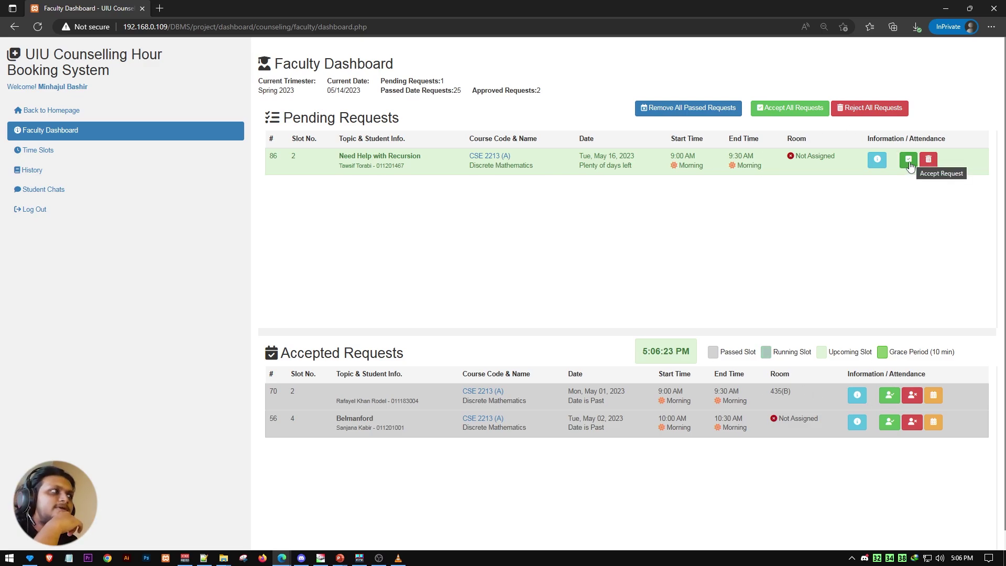
drag(283, 116, 401, 118)
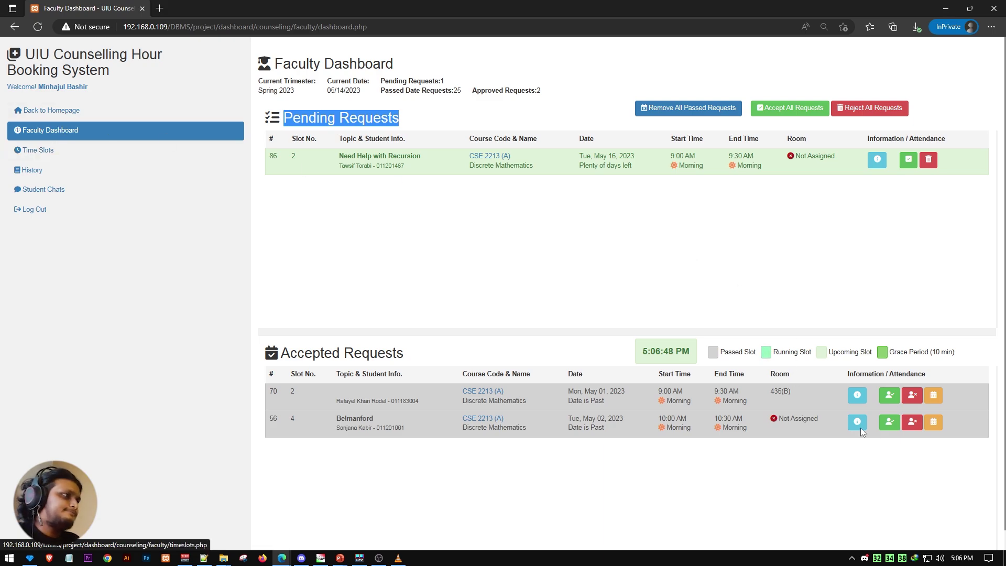
Open the Medical Center Appointment Portal from the homepage and view the chat with the doctor without sending a message
click(75, 111)
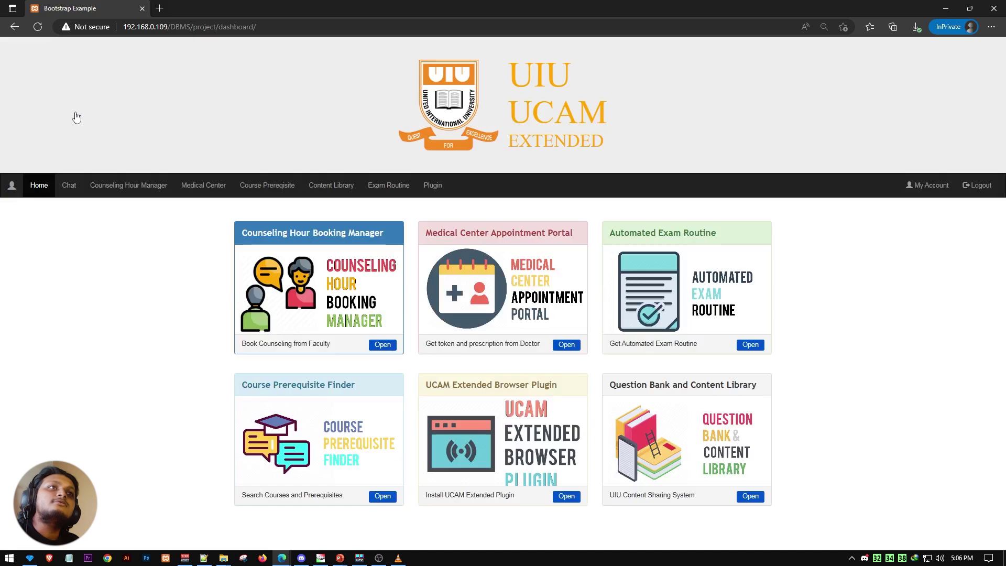
click(529, 254)
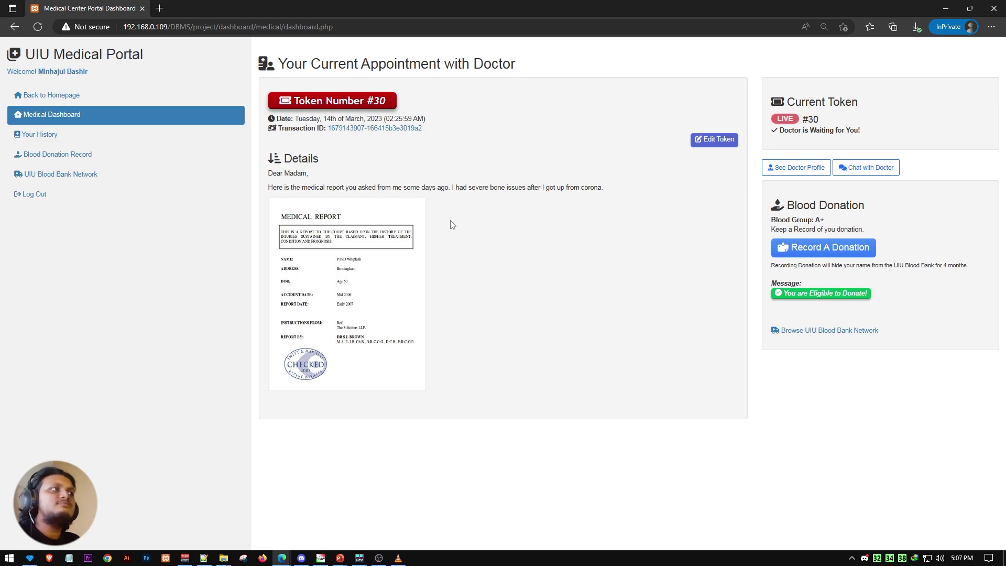
click(856, 173)
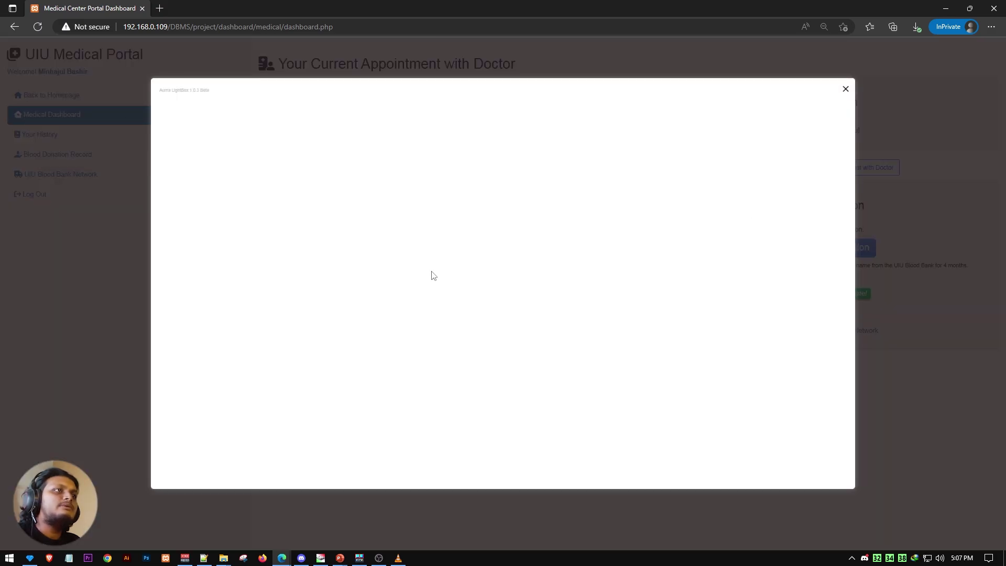
click(419, 422)
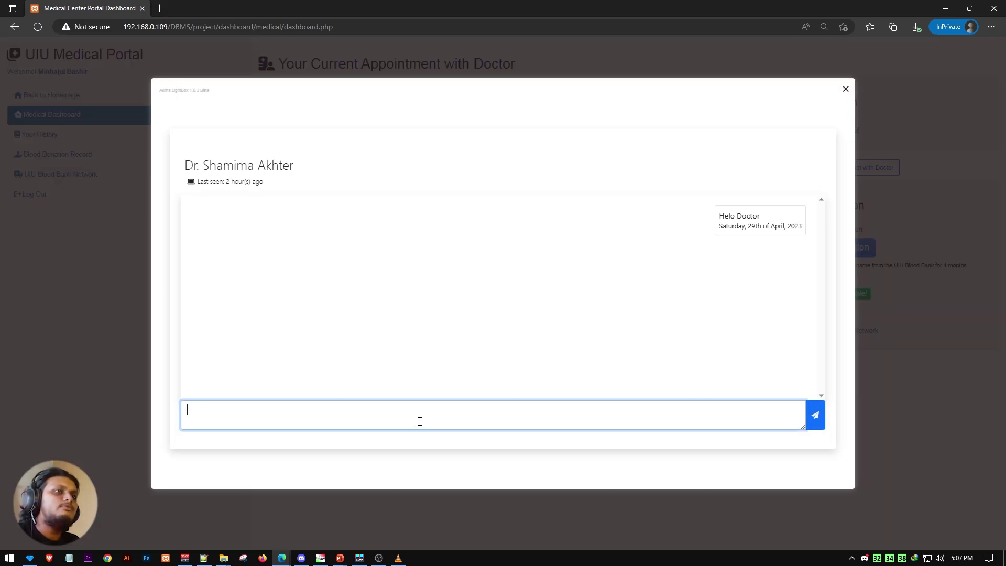
click(844, 90)
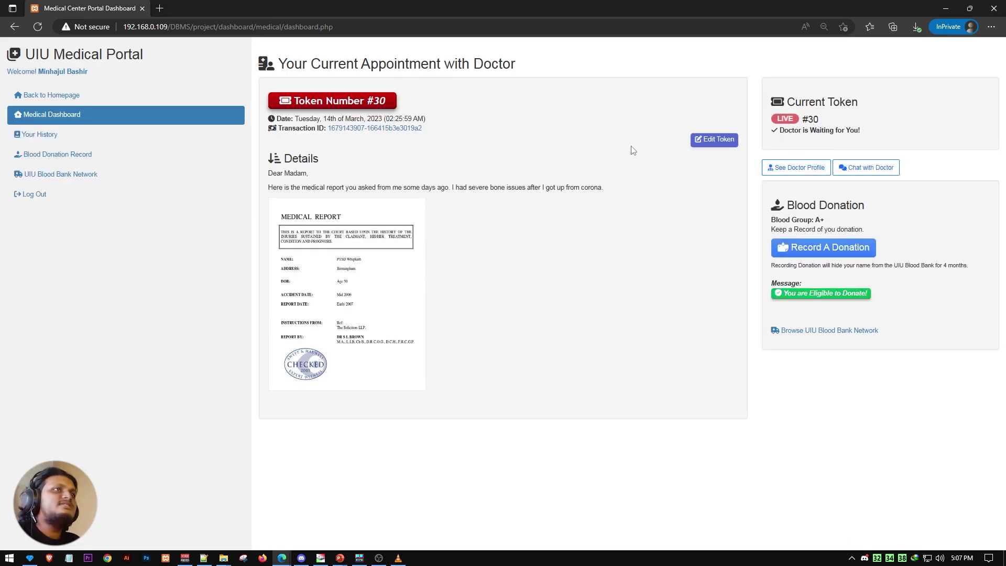
View the current medical token's edit form, close it without changes, and leave the medical dashboard
click(705, 140)
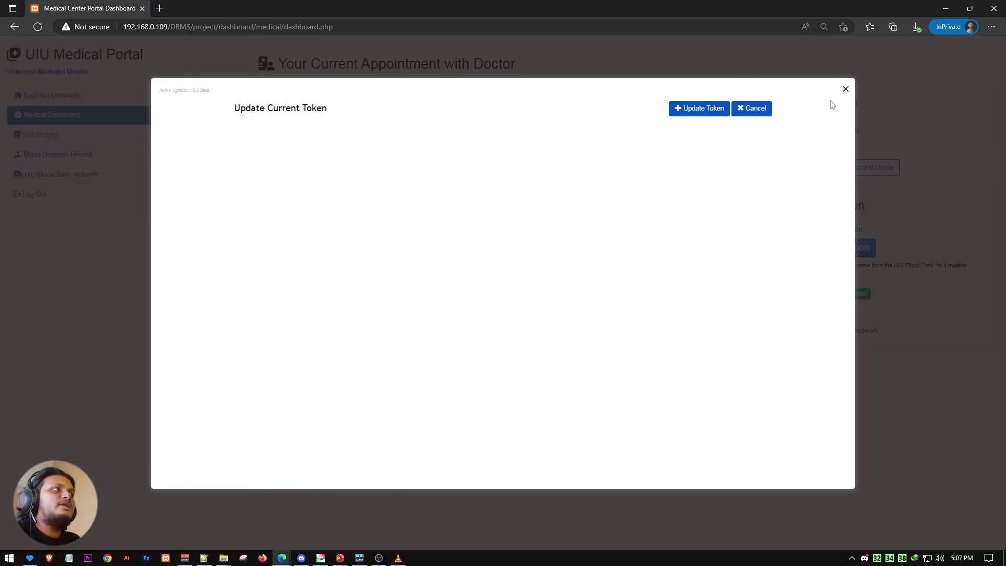
click(845, 89)
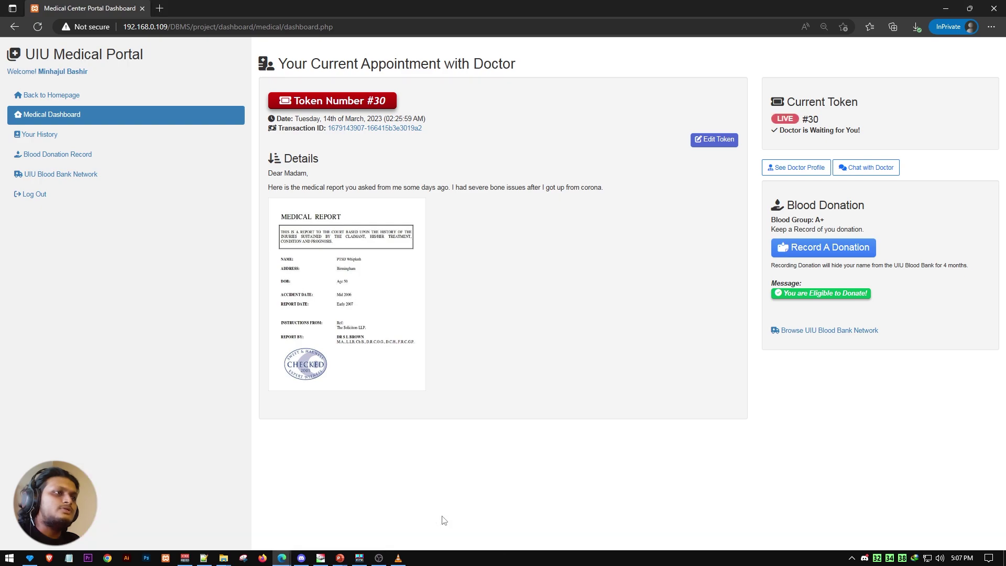
key(alt+Left)
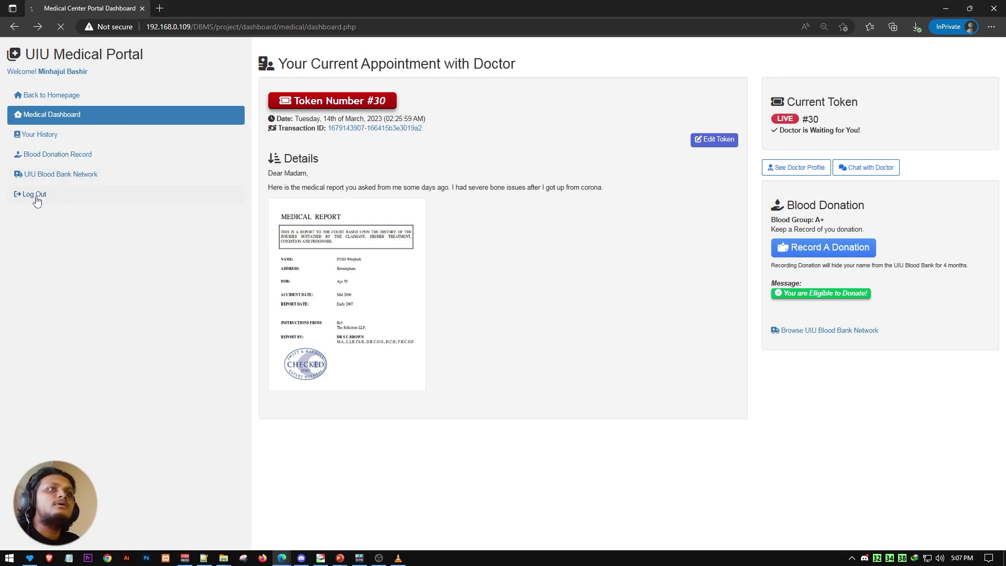
Log out of the student account and sign in to the medical portal as admin using the saved password
click(35, 195)
click(402, 324)
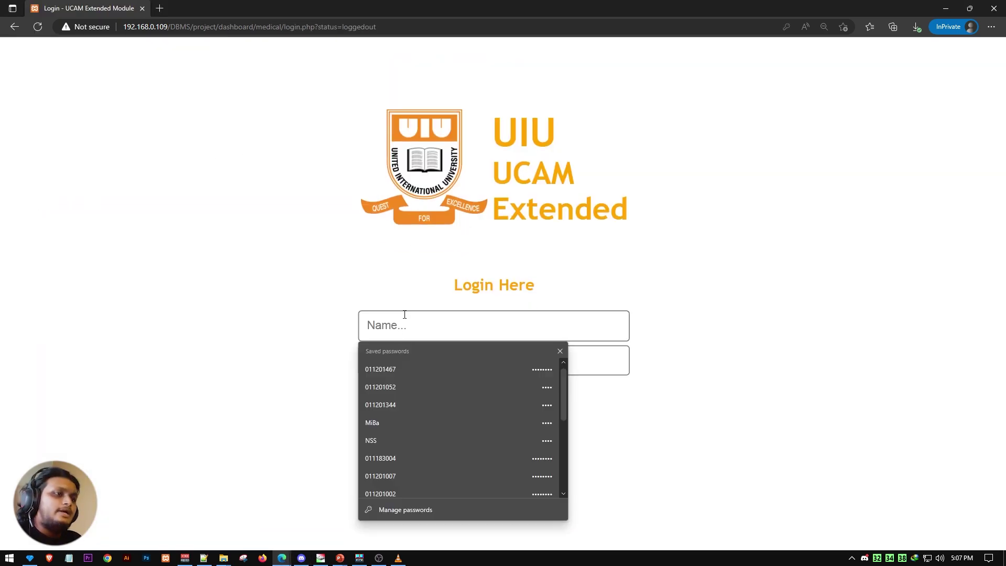
text(admin)
key(Down)
key(Return)
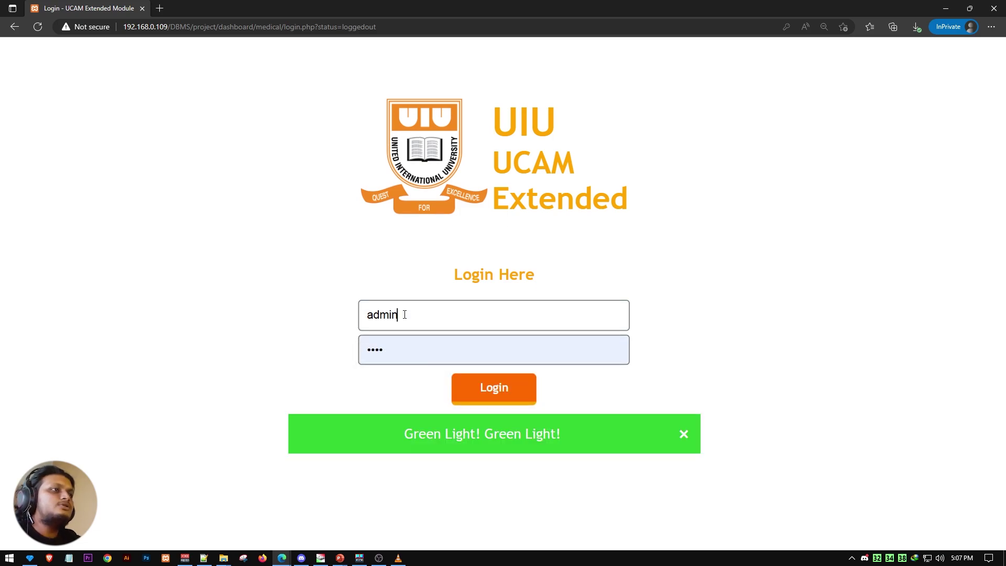
click(480, 391)
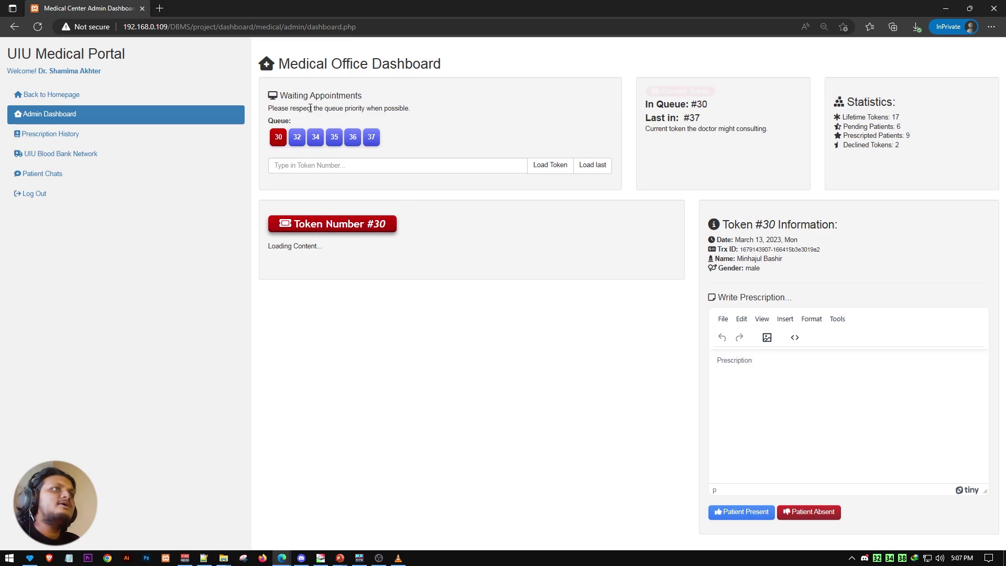
Review the waiting patients' tokens 32, 34, 35 and 36 with their problem details, and return to token 30
click(297, 139)
click(316, 139)
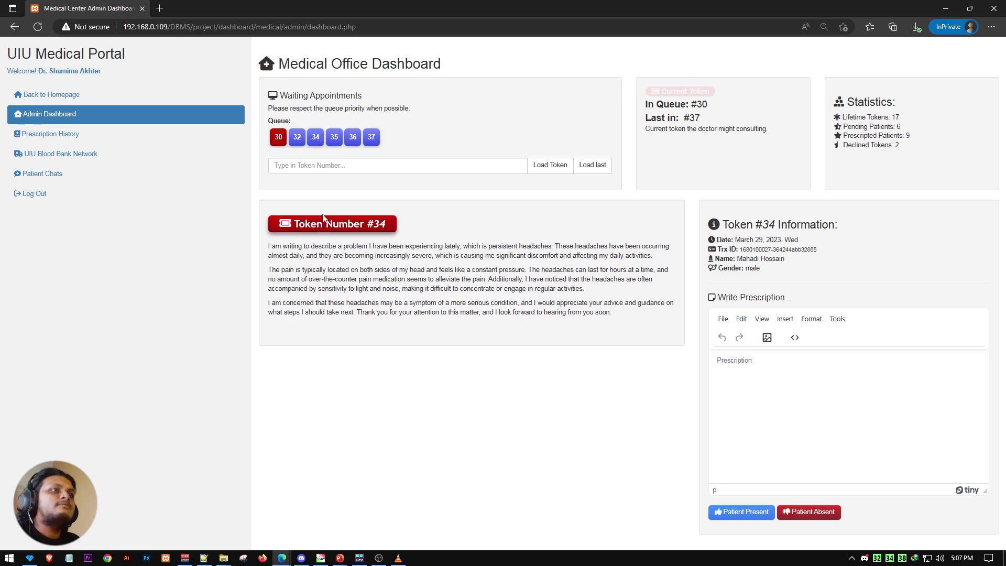
click(333, 139)
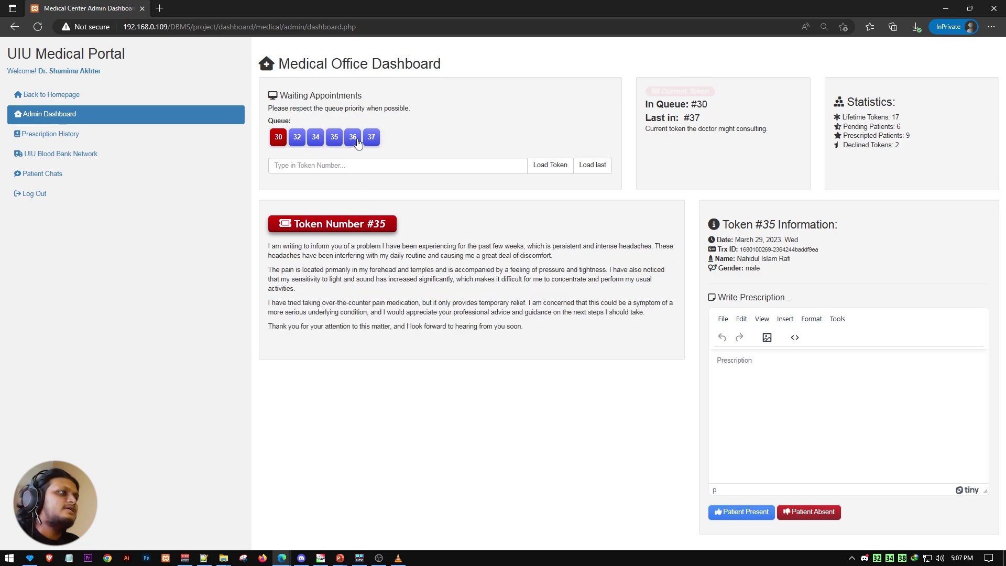
click(352, 139)
drag(796, 265, 736, 261)
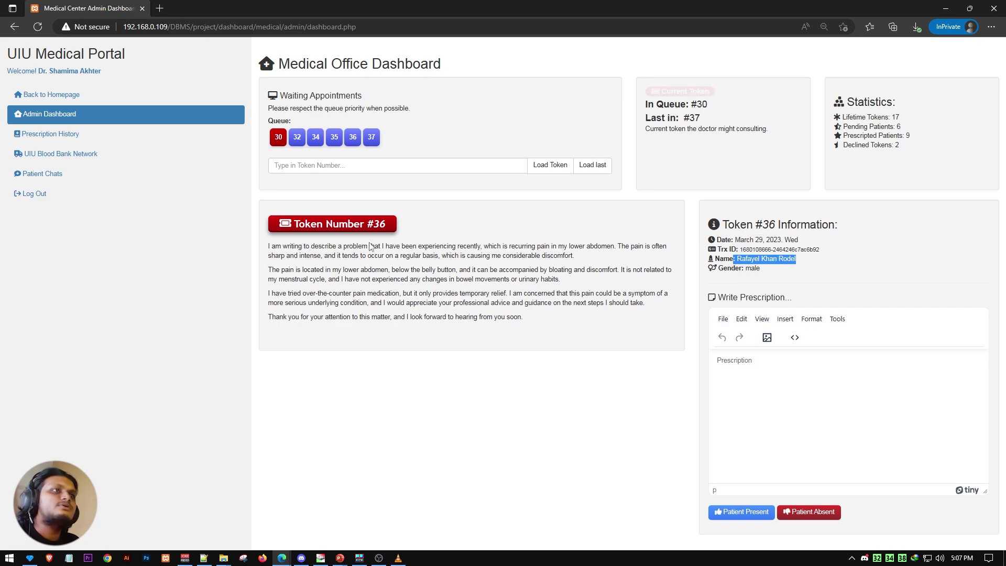
click(718, 285)
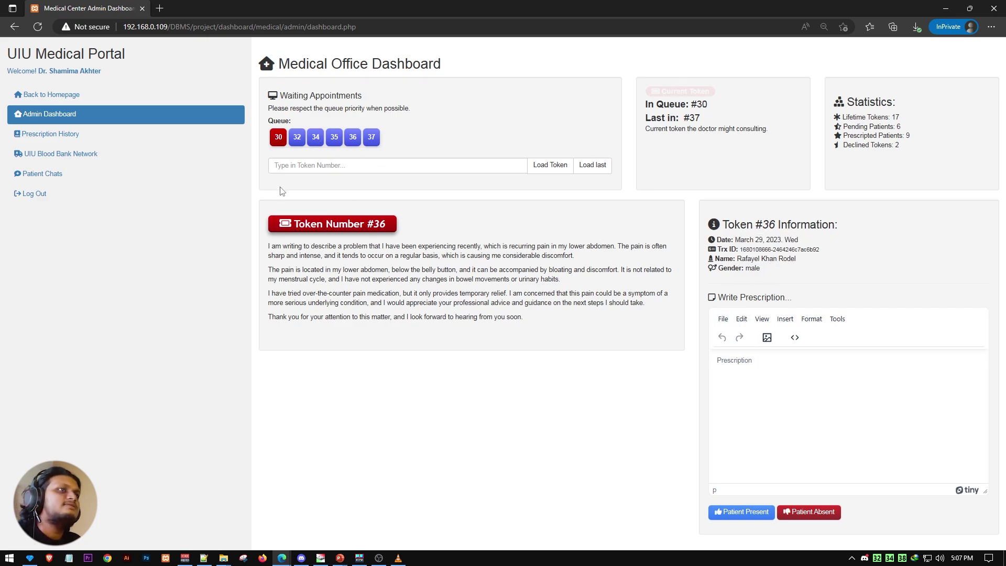
click(278, 138)
click(750, 365)
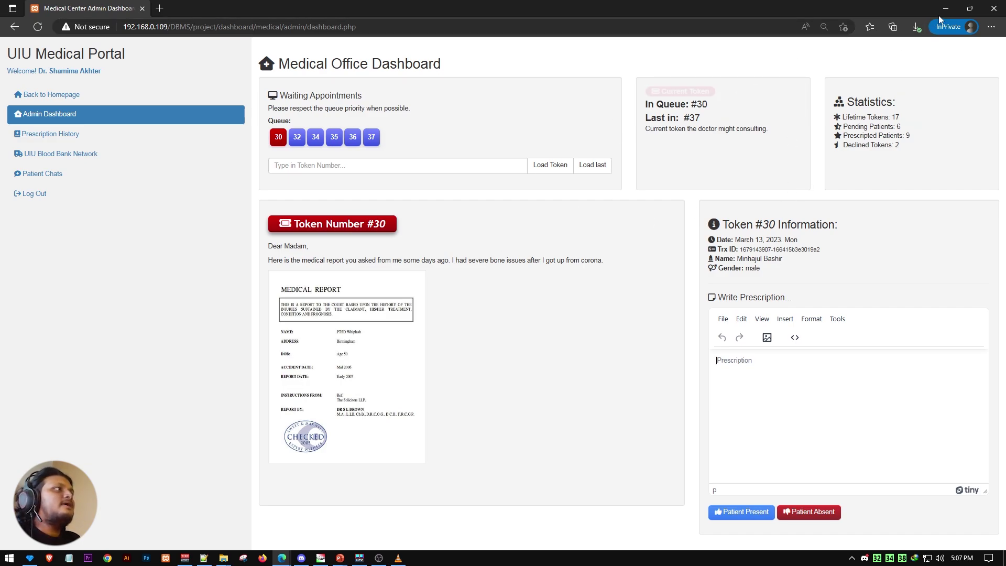
Arrange the student's medical dashboard and the doctor's office dashboard windows side by side
double_click(753, 10)
drag(694, 48, 1005, 112)
click(95, 135)
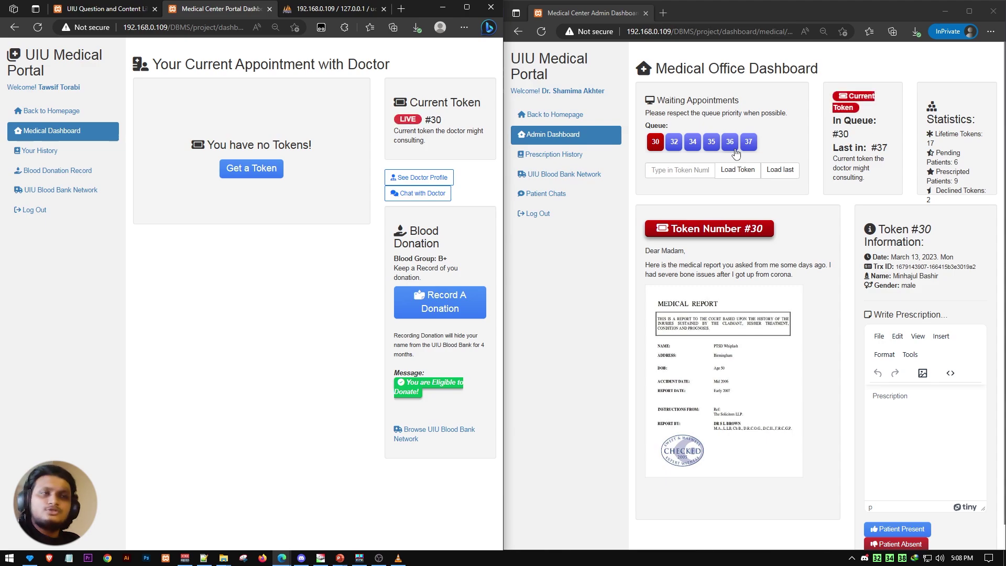
click(702, 171)
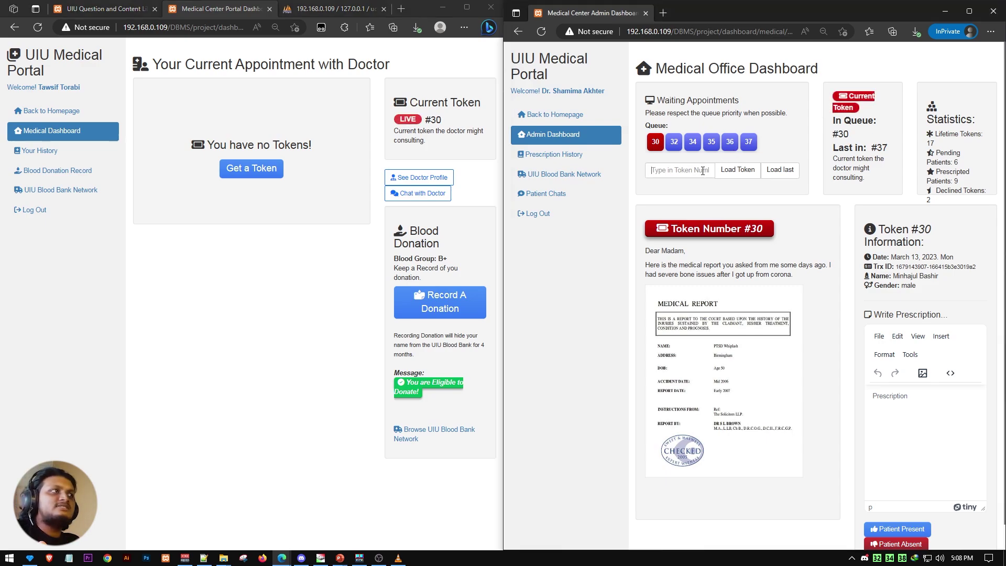
click(729, 157)
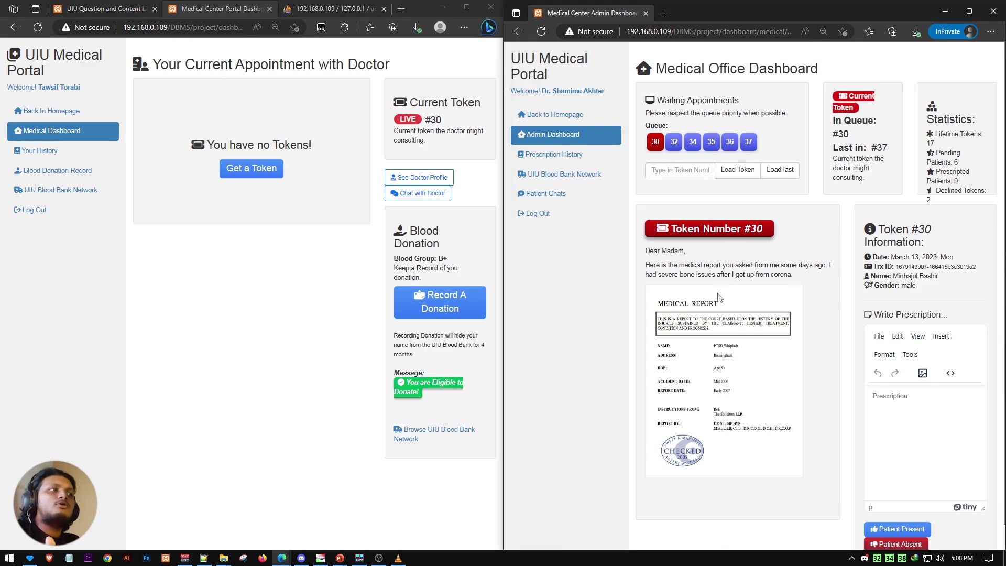
Start a new token on the student's dashboard, enter seven lines of "afg sadfg saf" as details, and try to create it
click(324, 360)
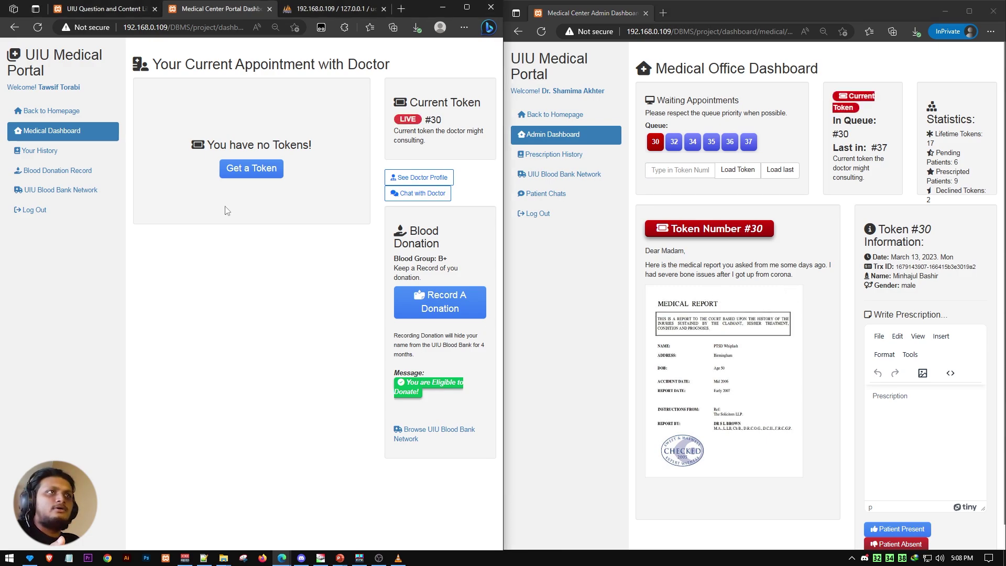
click(245, 176)
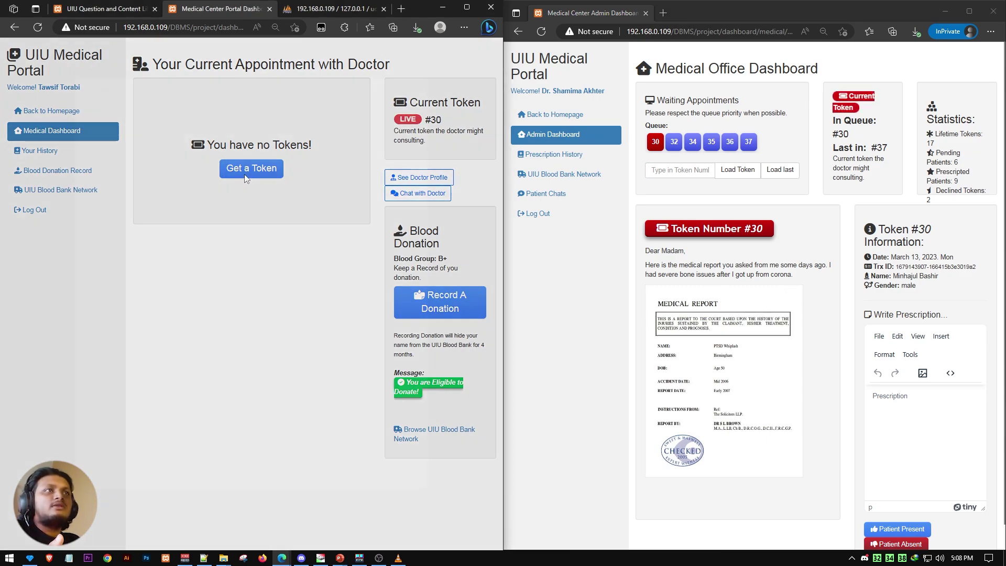
text(afg sadfg saf)
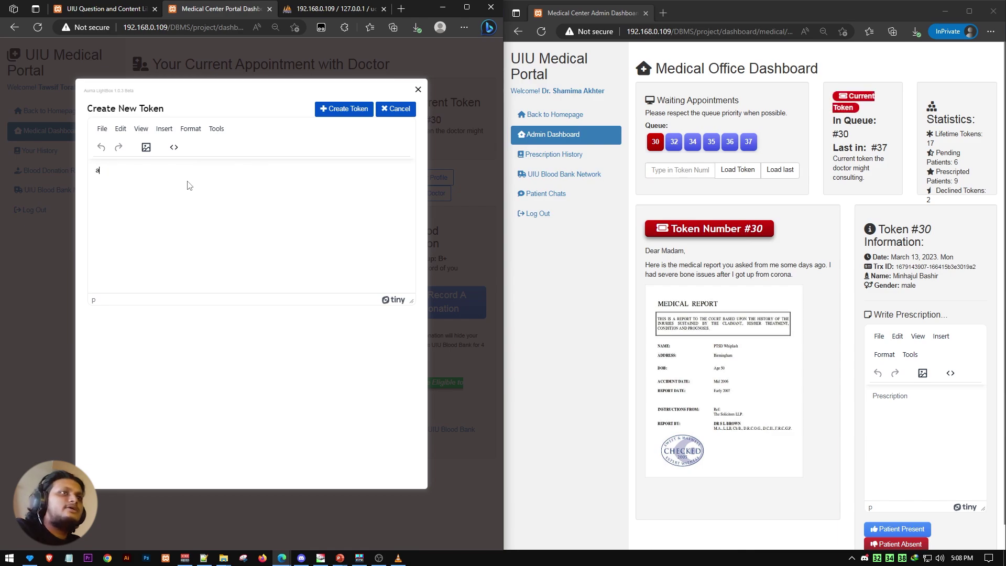
key(ctrl+a)
key(ctrl+c)
click(188, 185)
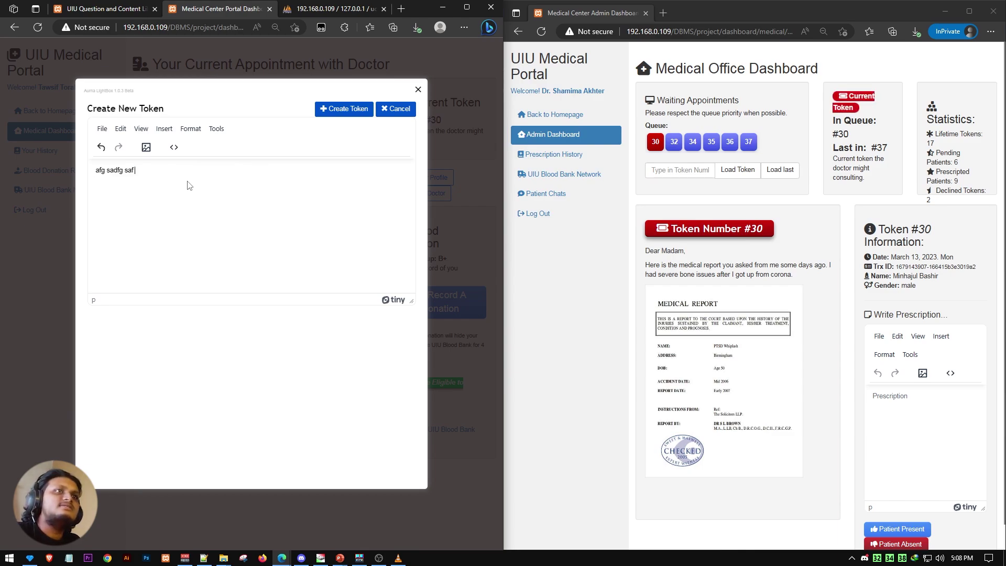
key(ctrl+v)
key(ctrl+v)
key(ctrl+v)
key(ctrl+v)
key(ctrl+v)
key(ctrl+v)
click(355, 111)
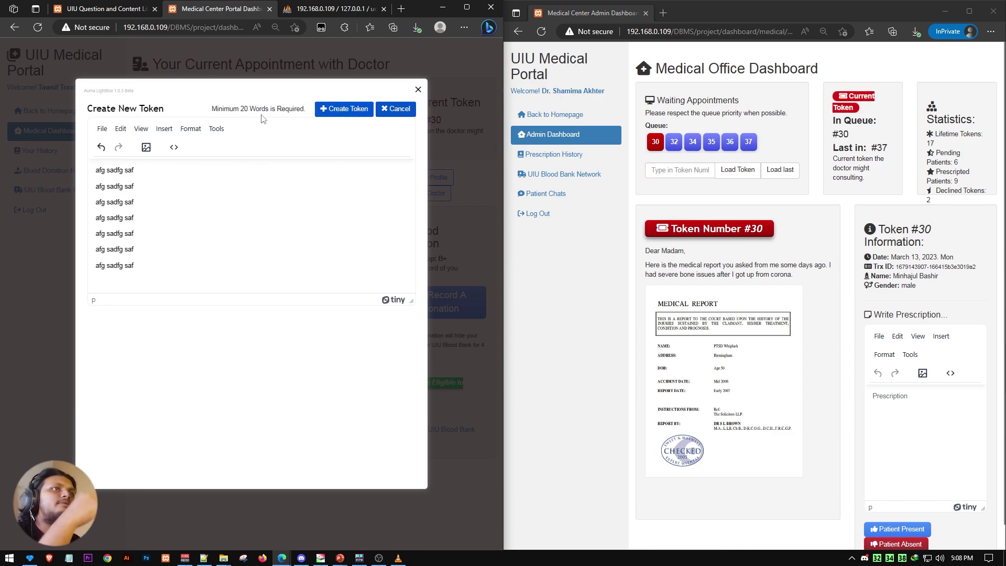
Lengthen the token details with three more copies of the full placeholder text and create the token
key(ctrl+a)
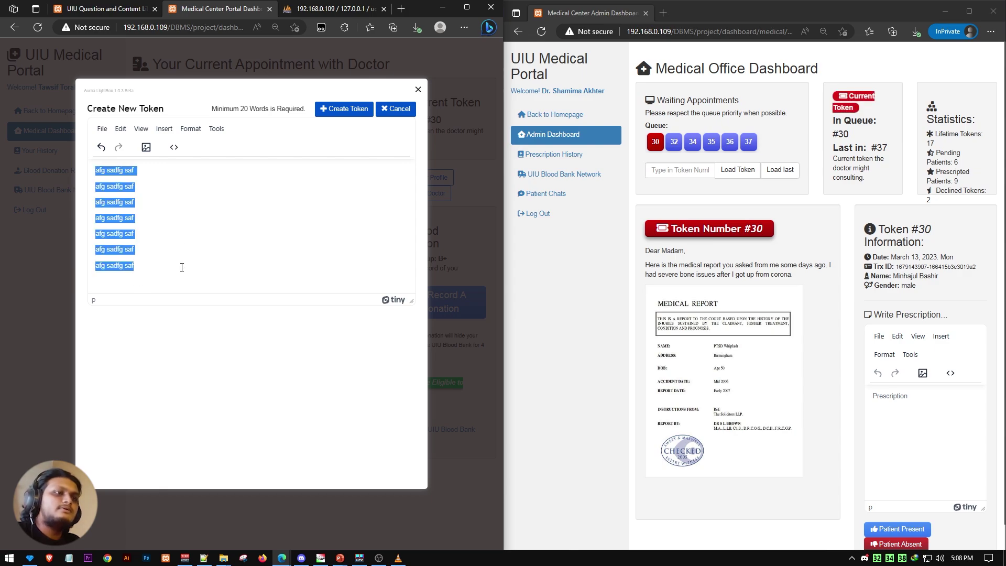
key(ctrl+c)
click(188, 263)
key(ctrl+v)
key(ctrl+v)
key(ctrl+v)
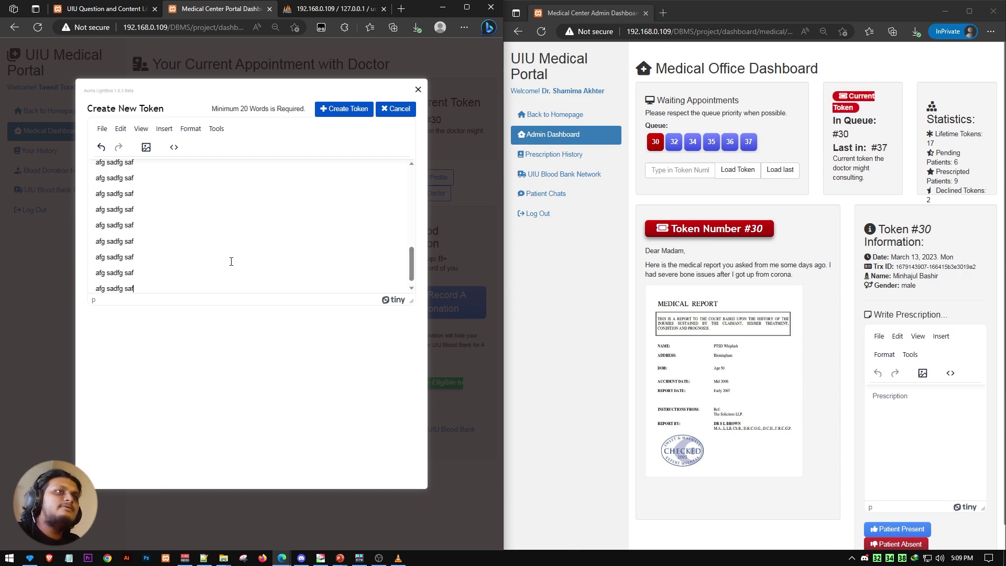
click(352, 111)
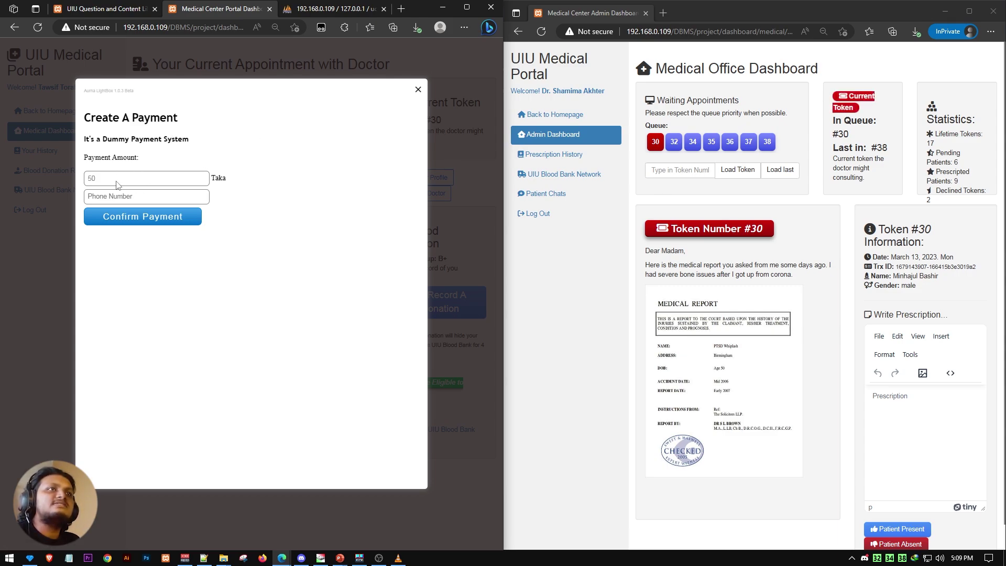
Fill in a saved phone number for the 50 Taka token payment and confirm it
click(128, 195)
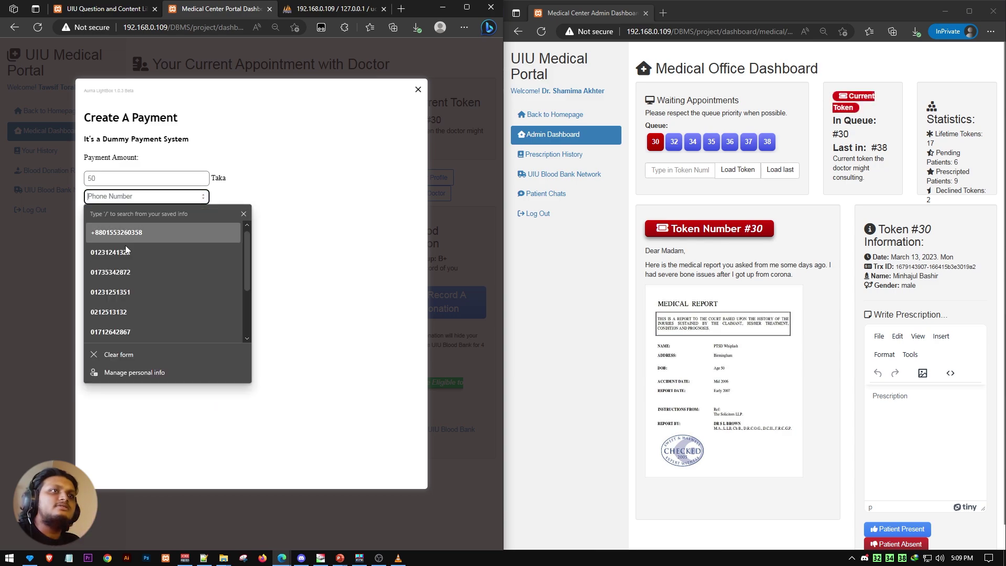
click(111, 272)
click(130, 217)
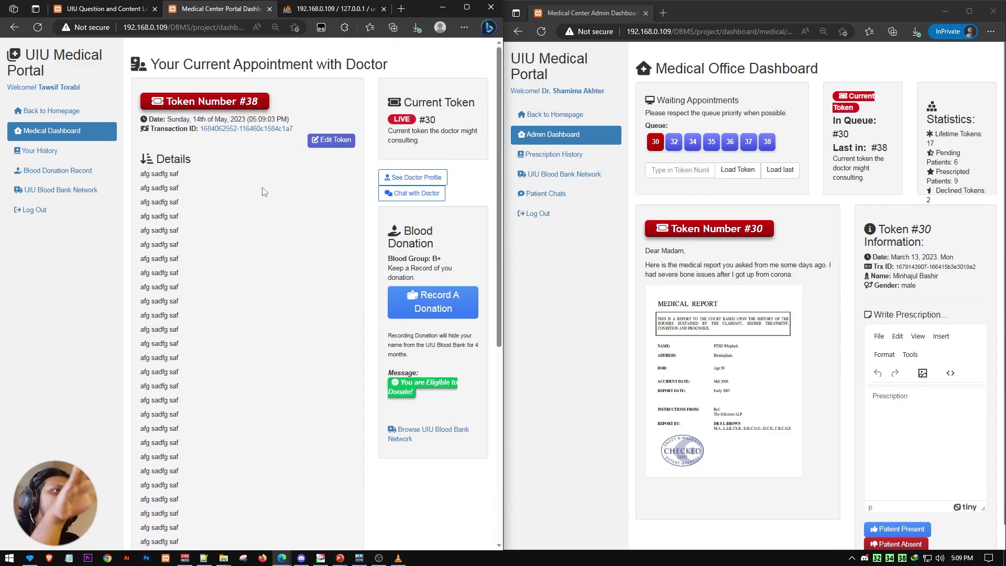
View the new token's transaction details, close them, and check the live current token number
click(278, 135)
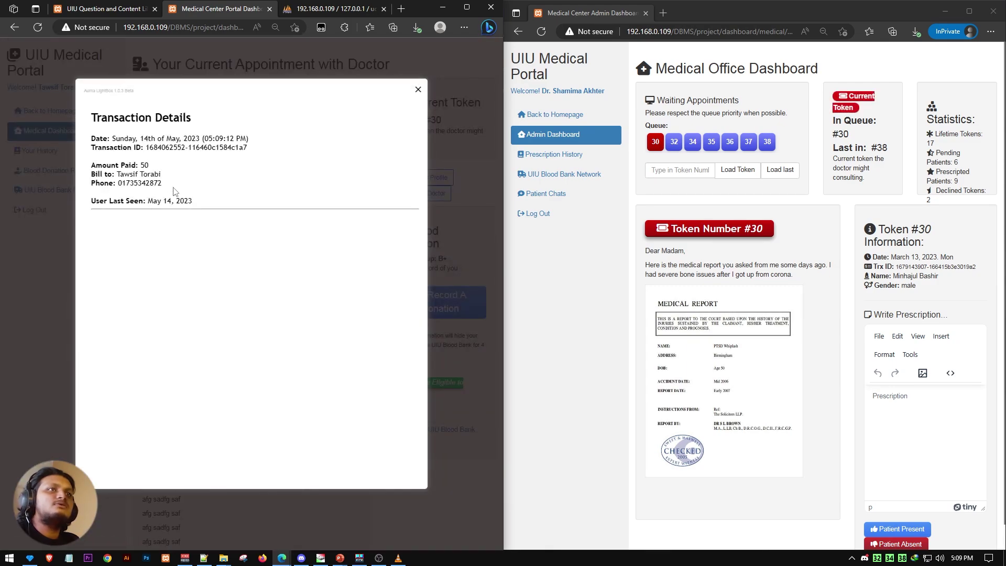
click(417, 92)
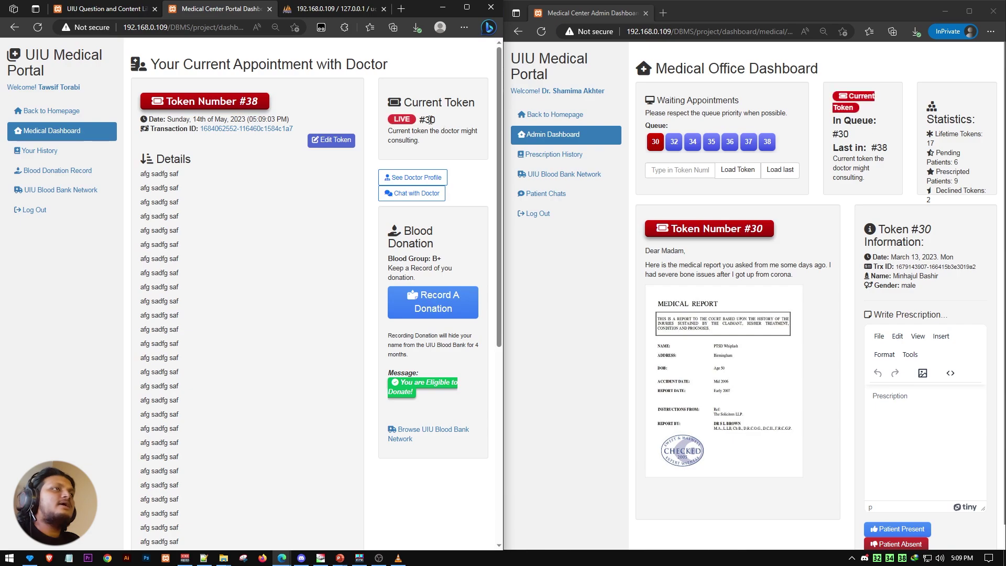
drag(432, 120, 443, 123)
click(476, 159)
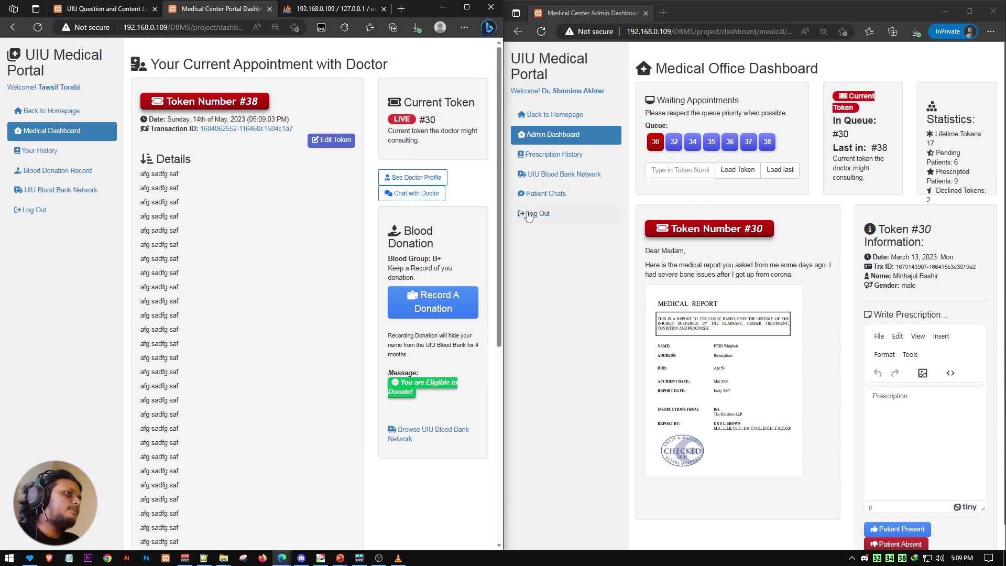
Load token 38 from the doctor's waiting queue, review its details, and mark the patient as present
click(658, 148)
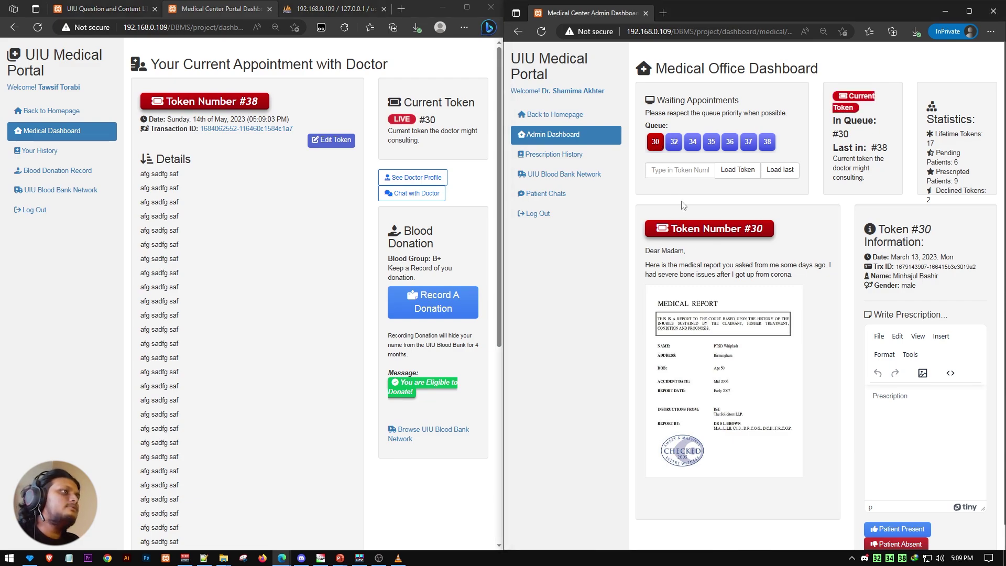
click(671, 166)
click(652, 152)
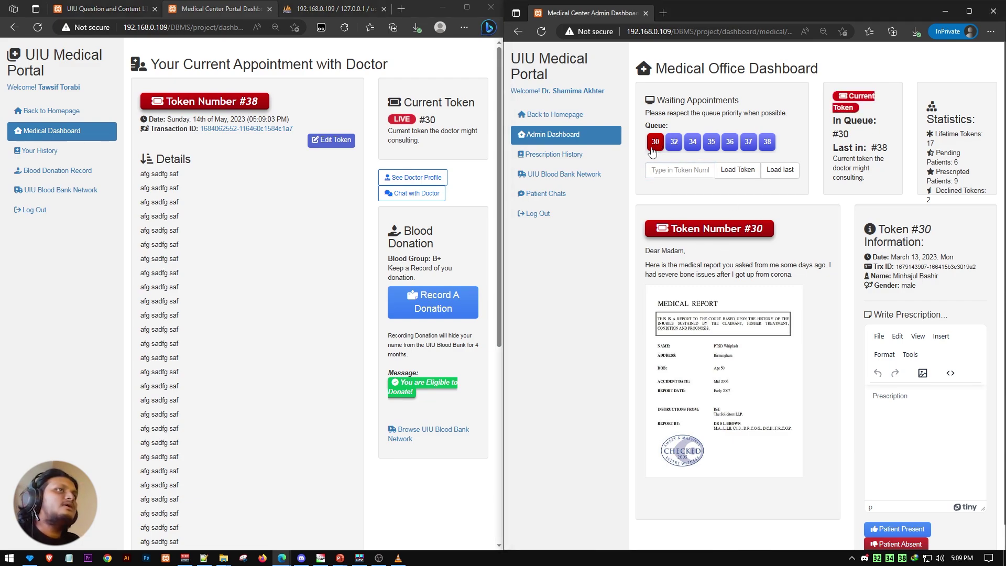
click(767, 151)
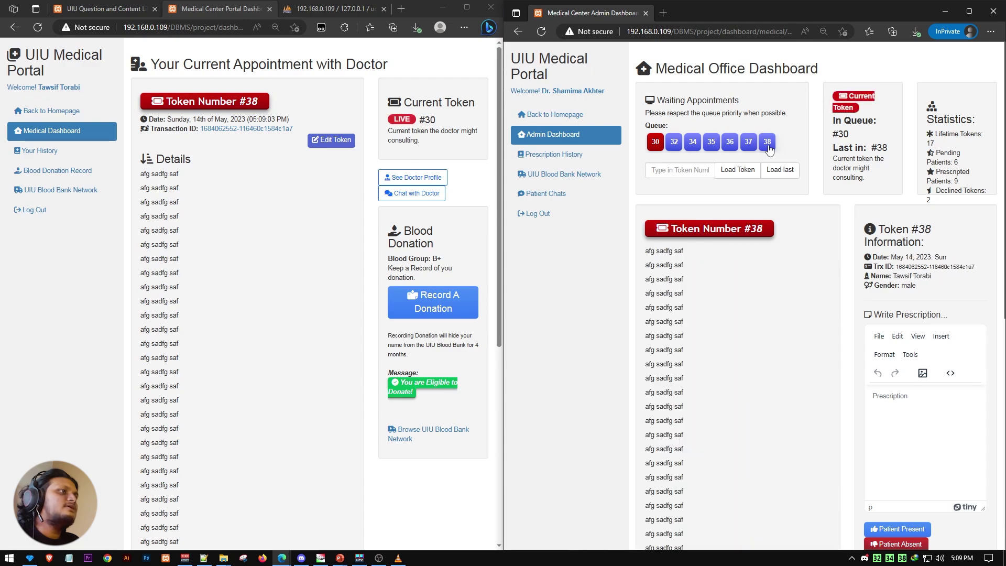
scroll(696, 330, down, 8)
scroll(700, 310, up, 8)
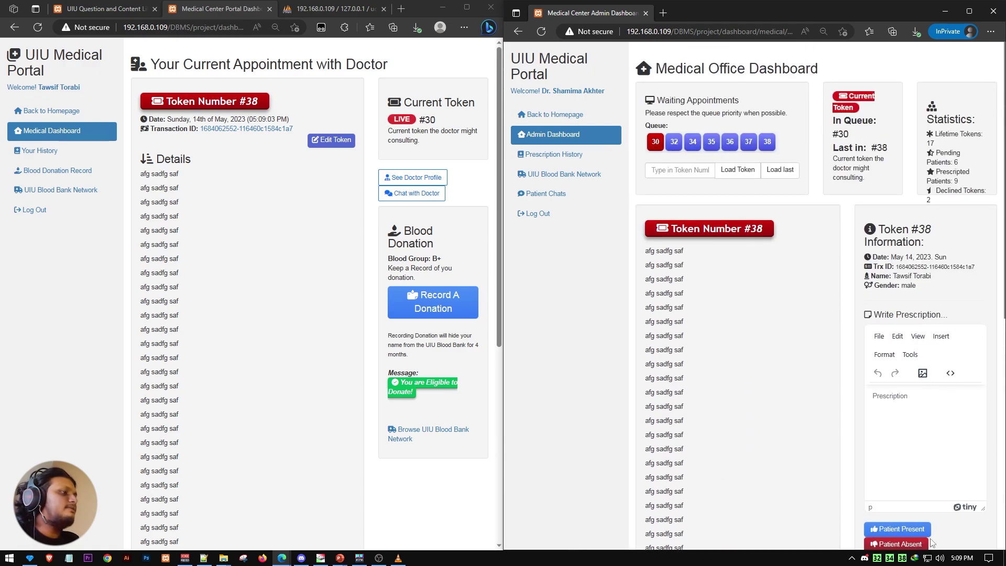
scroll(929, 540, down, 1)
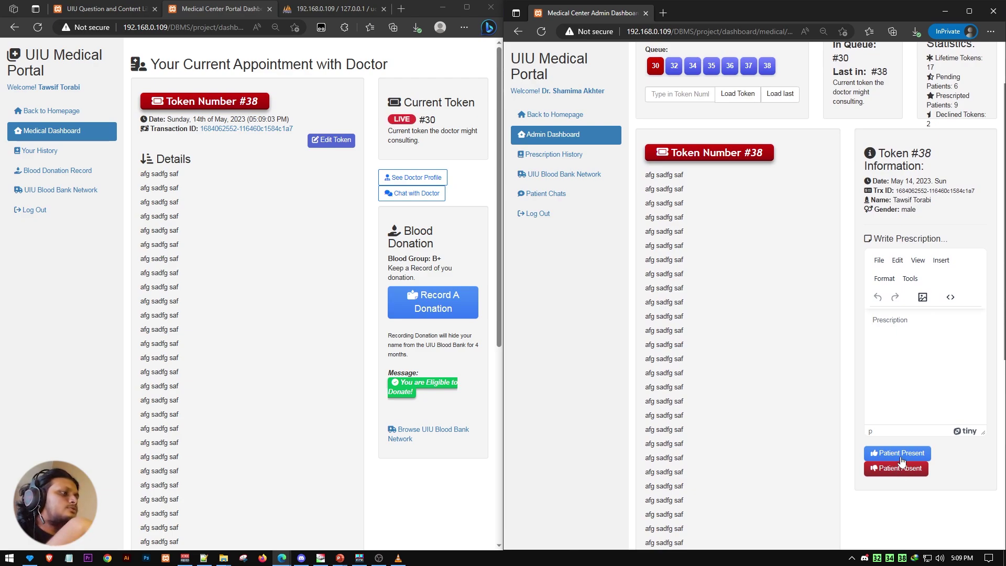
click(897, 453)
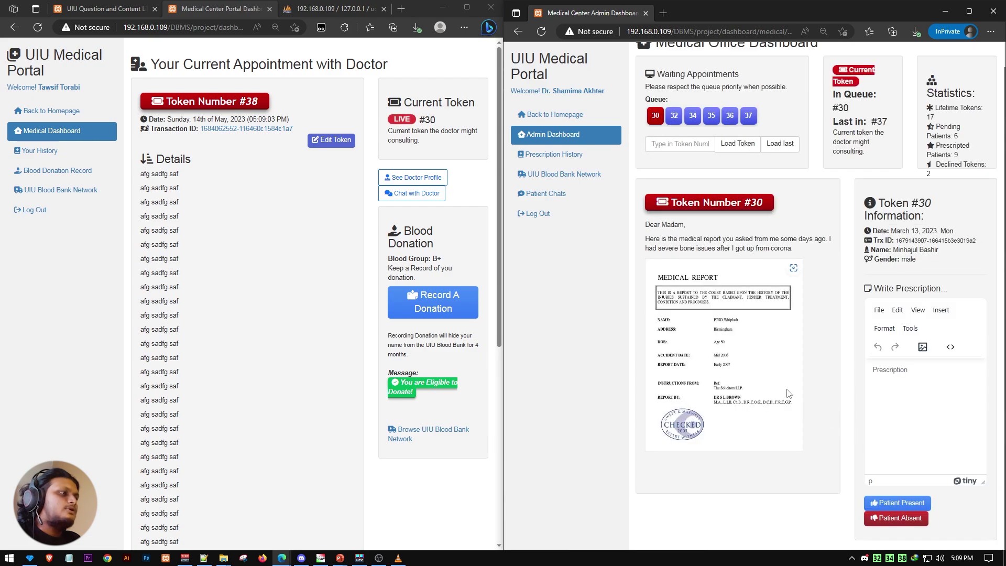
Refresh the student's medical dashboard and record a blood donation on the Blood Donation Record page
click(38, 27)
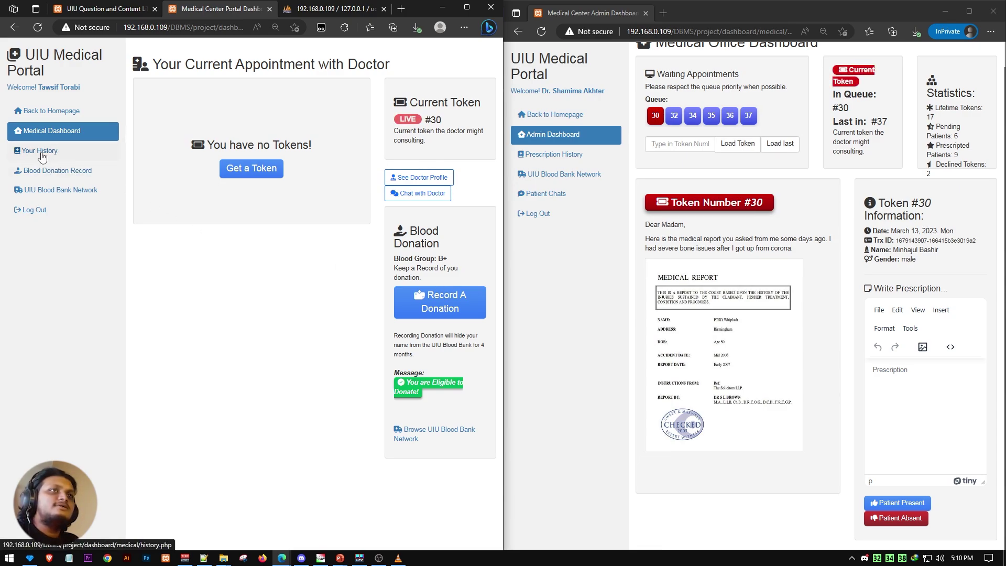
click(72, 170)
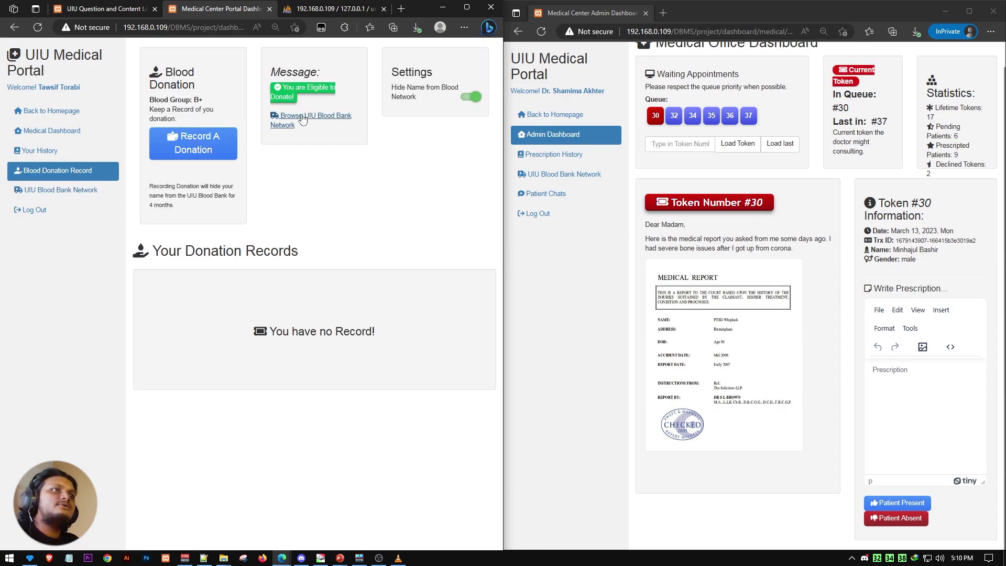
click(197, 149)
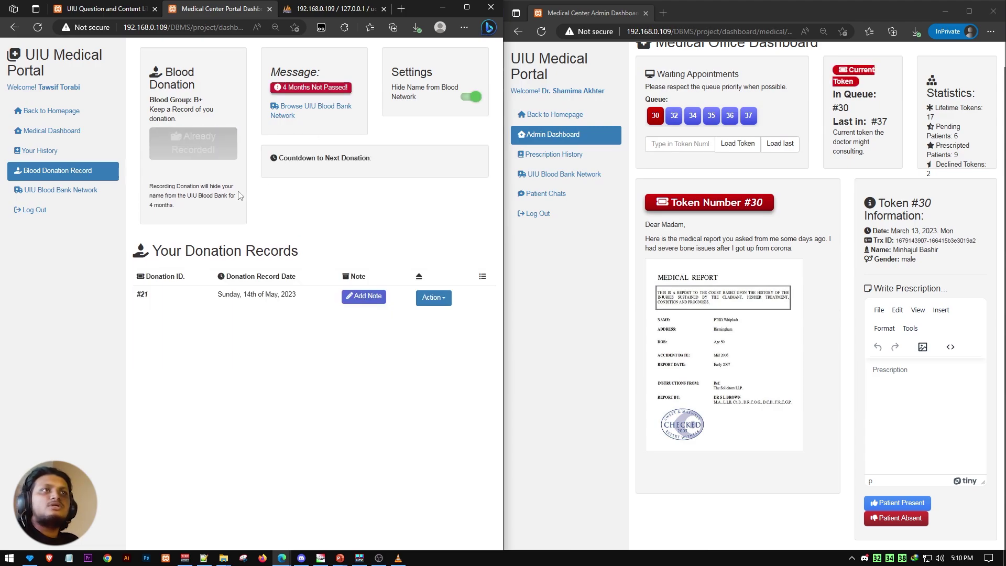
Open the UIU Blood Bank Network and search the donor list for the student's own first name
click(45, 193)
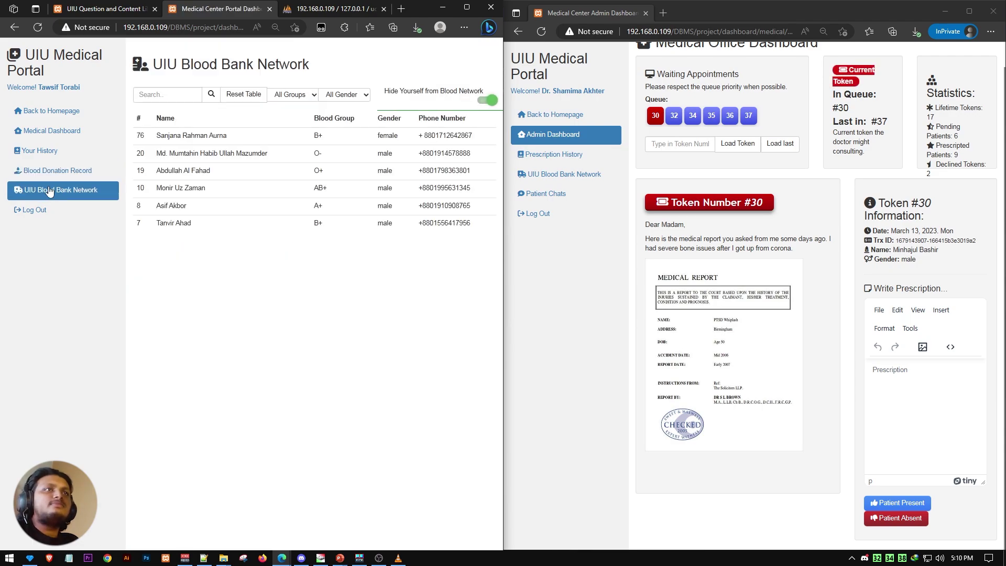
click(173, 101)
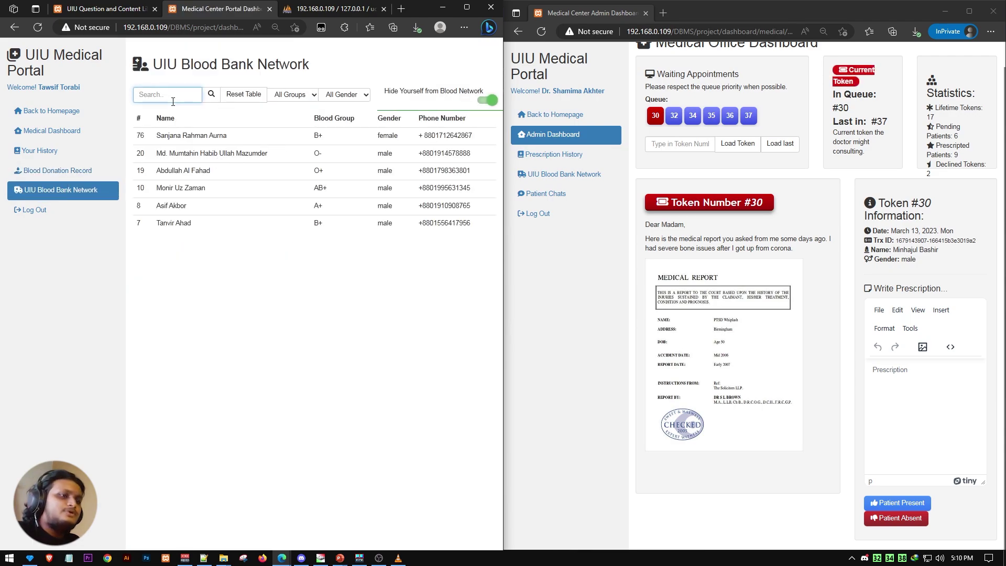
text(taz)
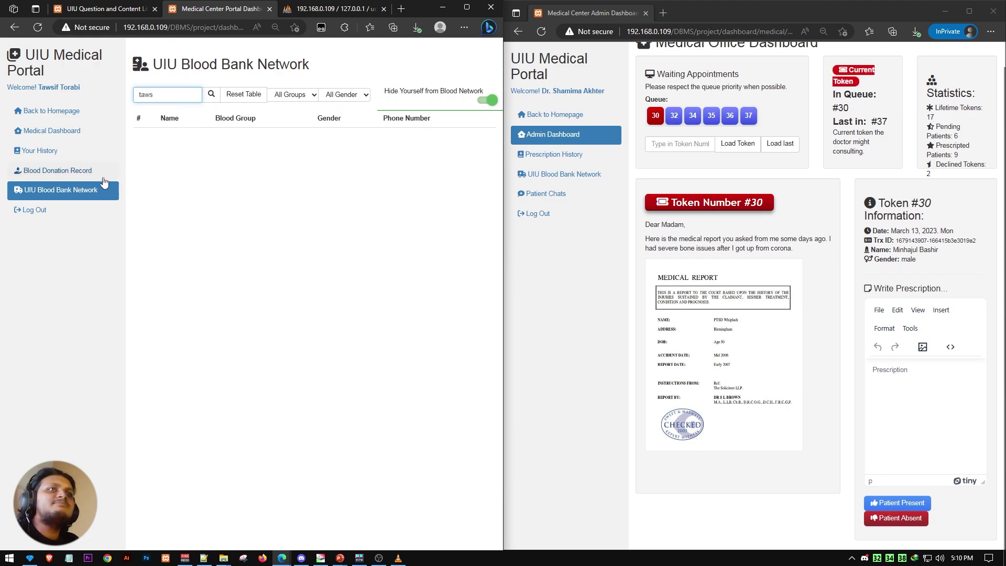
Delete donation record #21 from the student's Blood Donation Record page
click(84, 175)
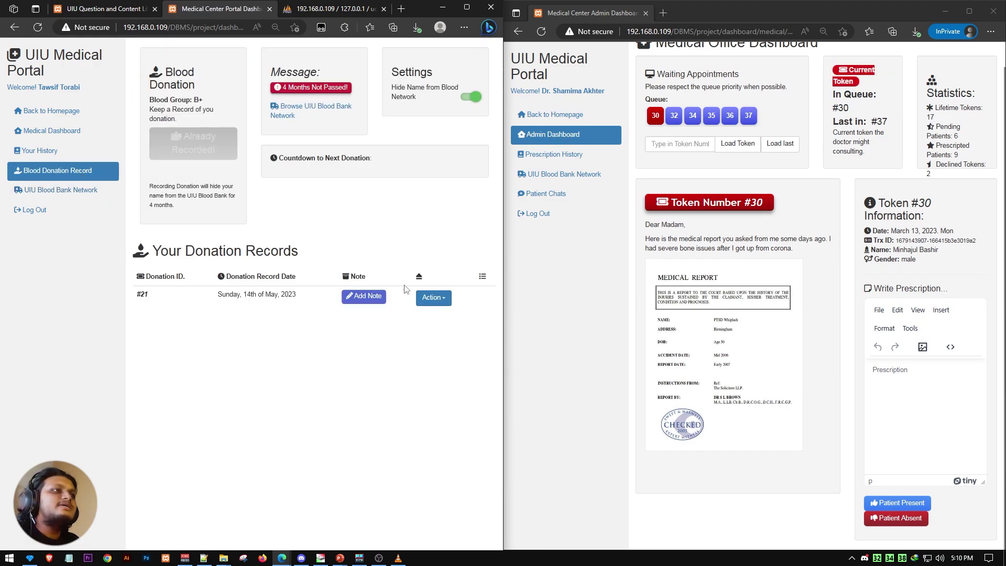
click(433, 297)
click(439, 329)
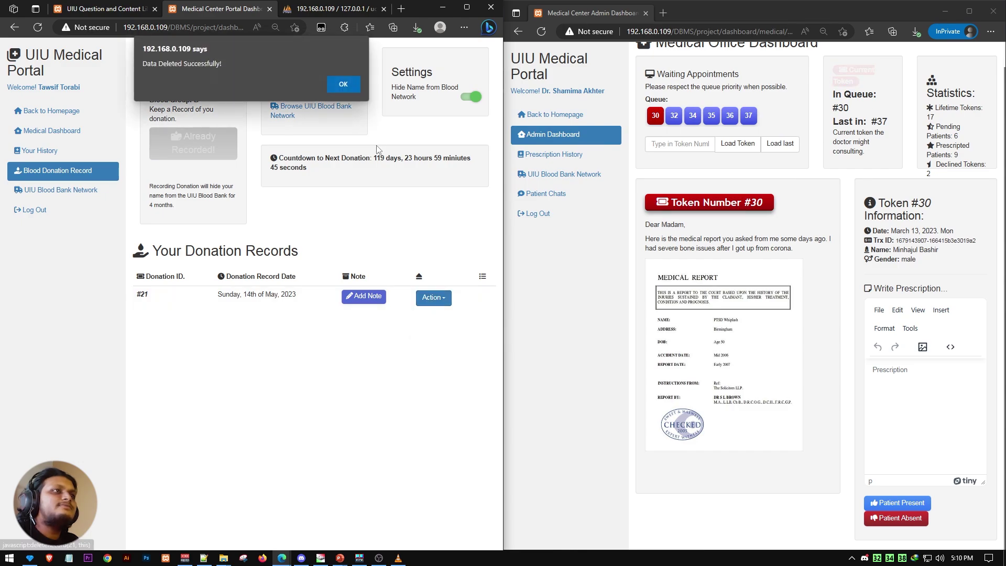
click(342, 83)
Search the Blood Bank Network for the student's own name, switching hiding from the network off and back on
click(42, 190)
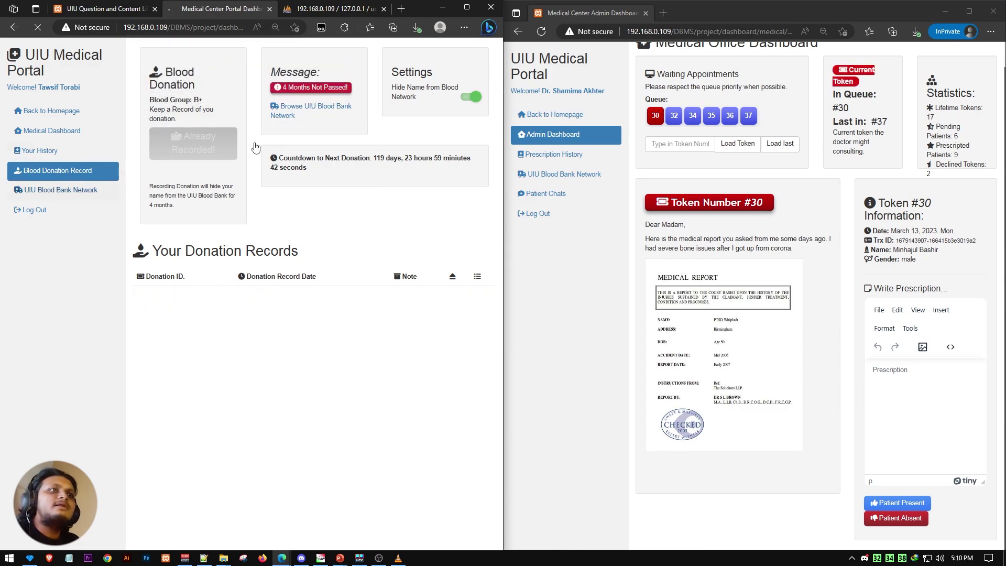
click(180, 96)
text(tawsi)
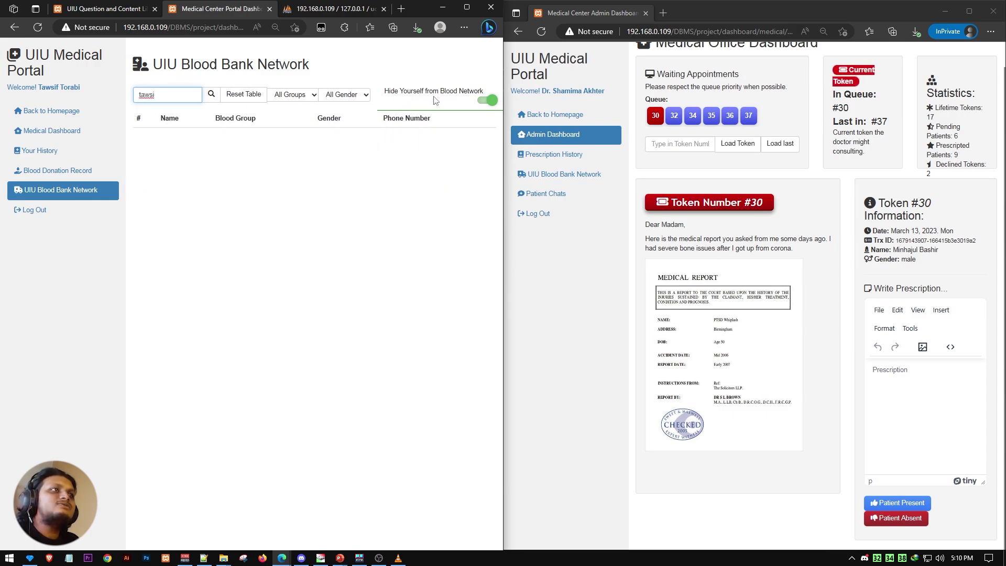
click(486, 102)
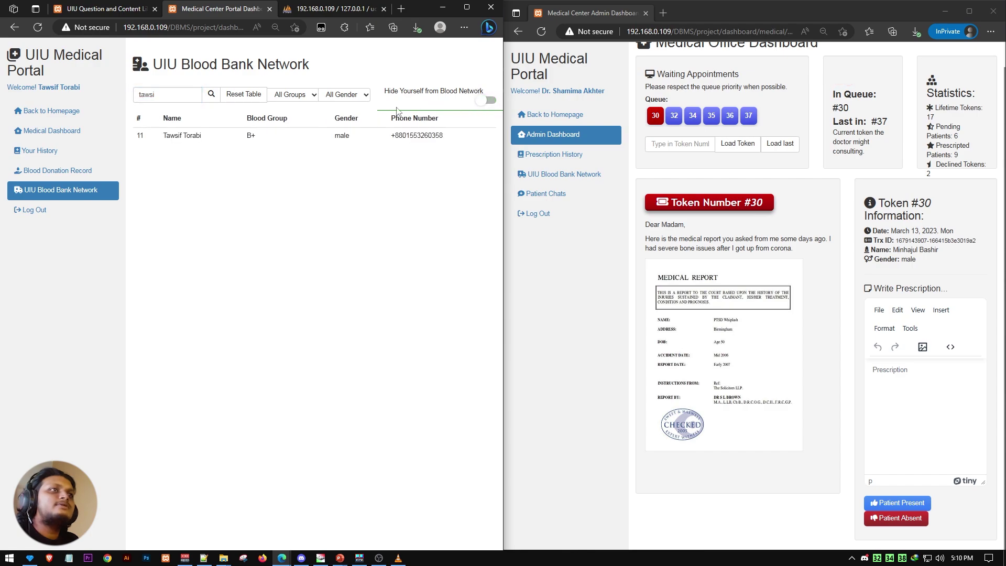
click(172, 98)
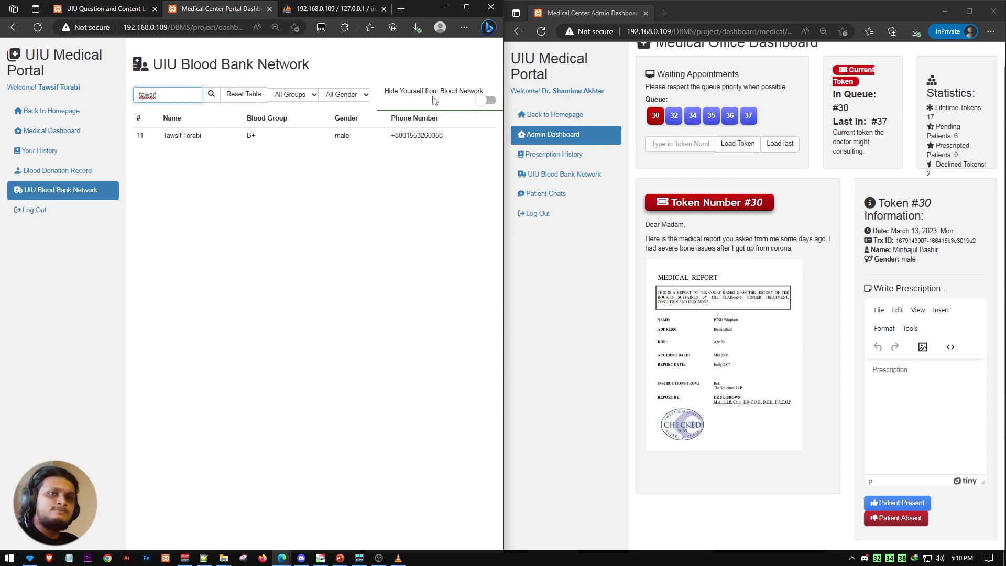
click(483, 100)
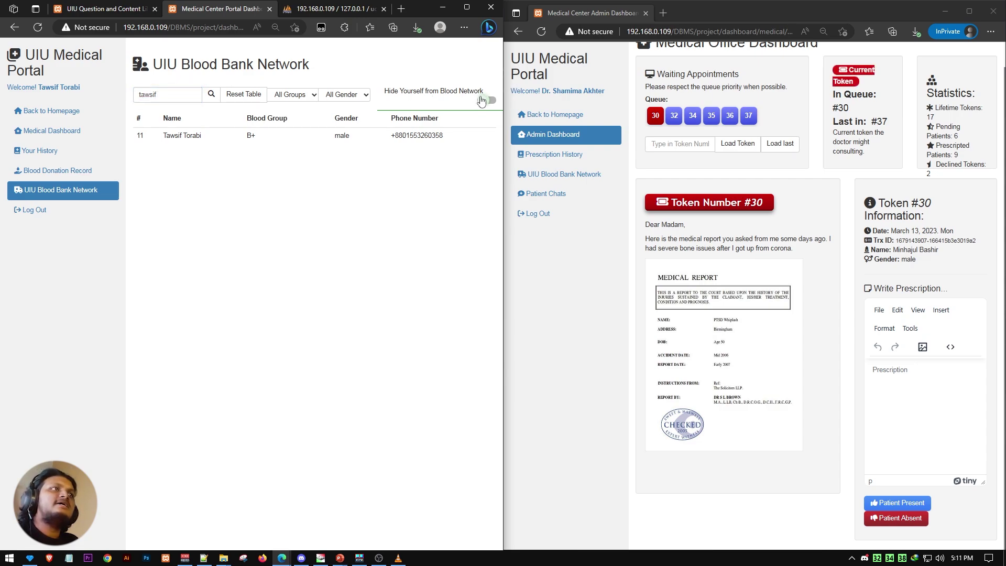
Clear the name search and filter the blood donor list to the Female gender
double_click(190, 97)
key(BackSpace)
click(344, 94)
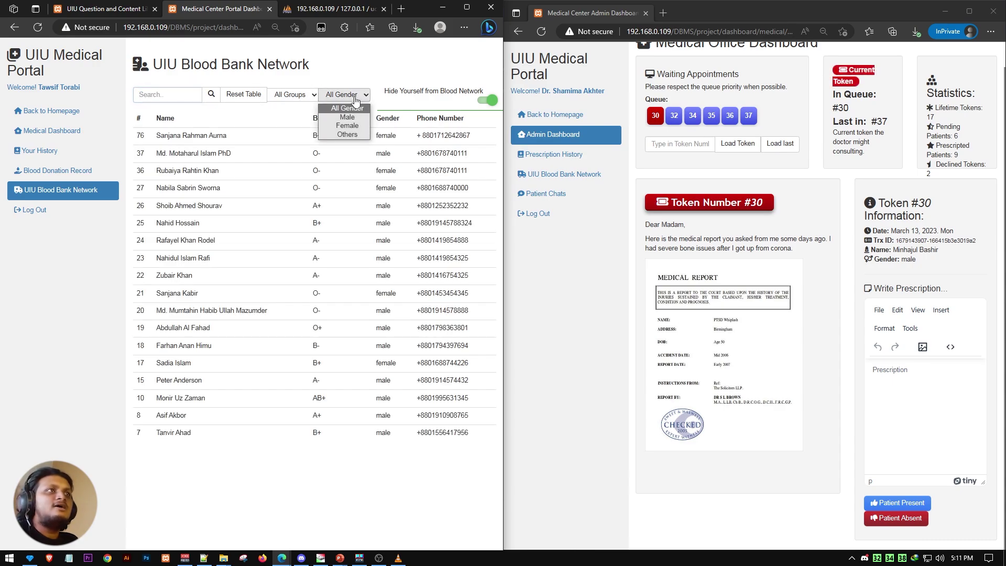
click(348, 135)
click(336, 100)
click(343, 126)
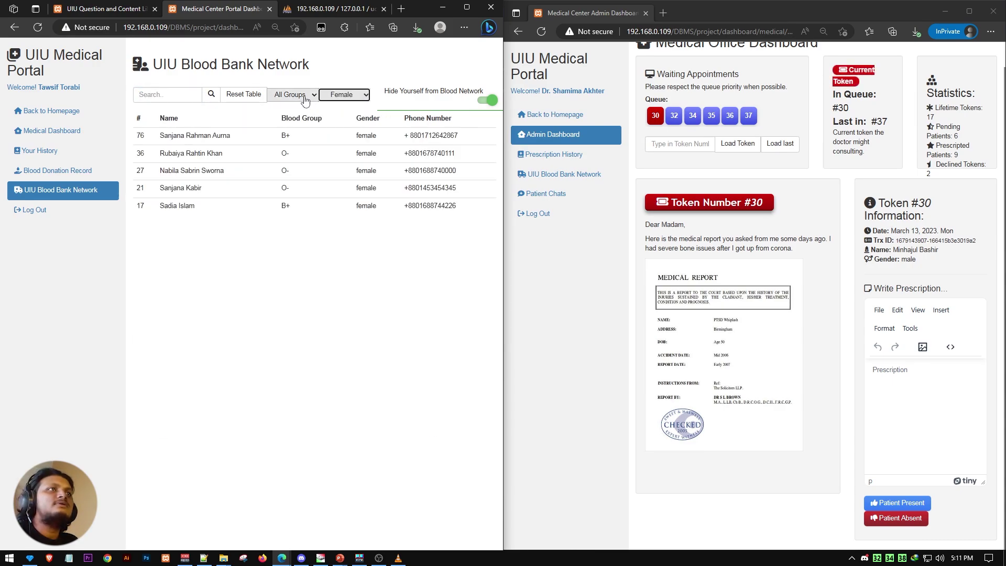
Filter the female donors by blood group, trying A+ and AB+
click(292, 95)
click(292, 131)
click(296, 98)
click(294, 138)
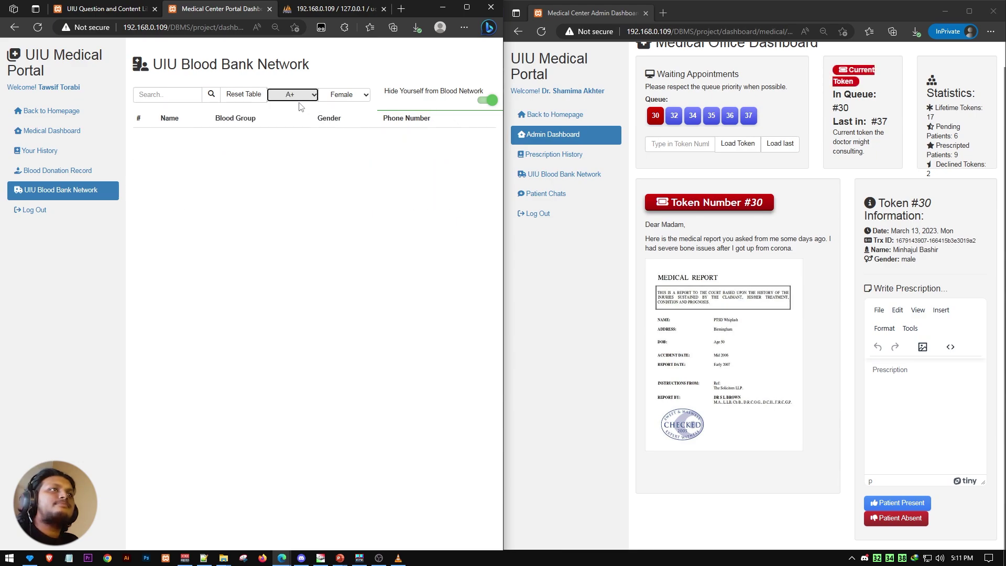
click(298, 95)
click(298, 150)
Filter the blood donor list to blood group B- and gender Male
click(292, 95)
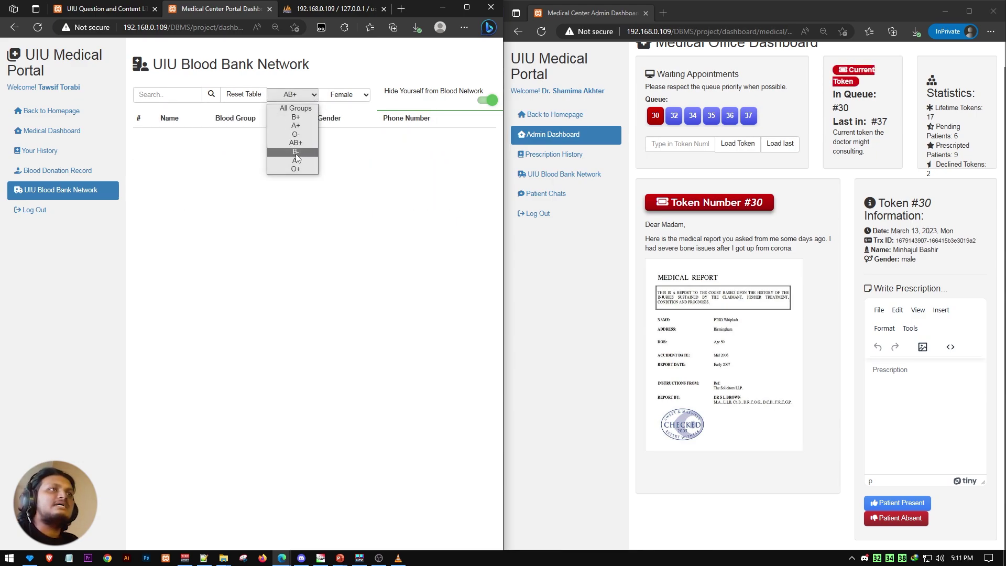
click(294, 158)
click(326, 99)
click(341, 116)
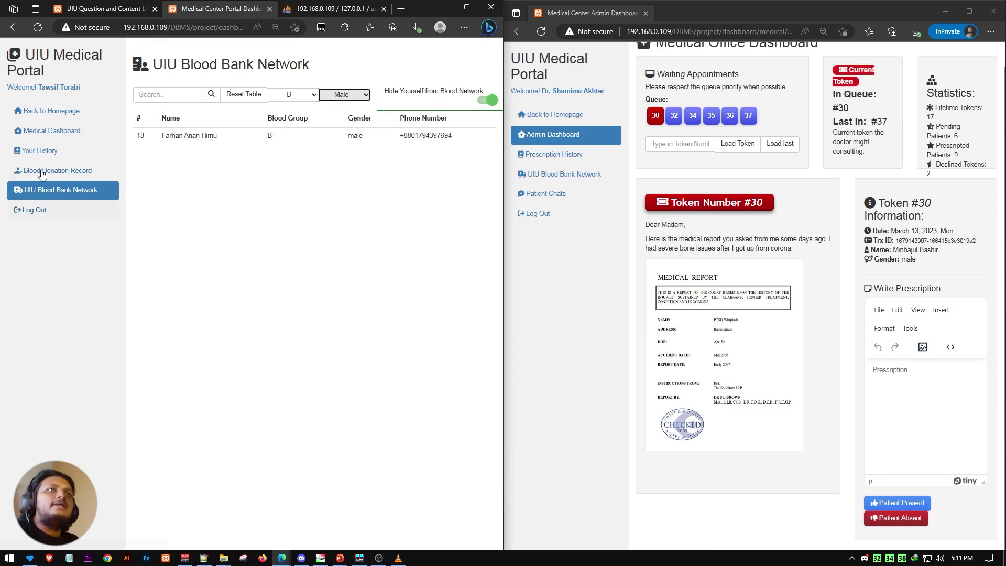
Return the student portal to its homepage and check the doctor's Patient Chats before going back to the admin dashboard
click(52, 111)
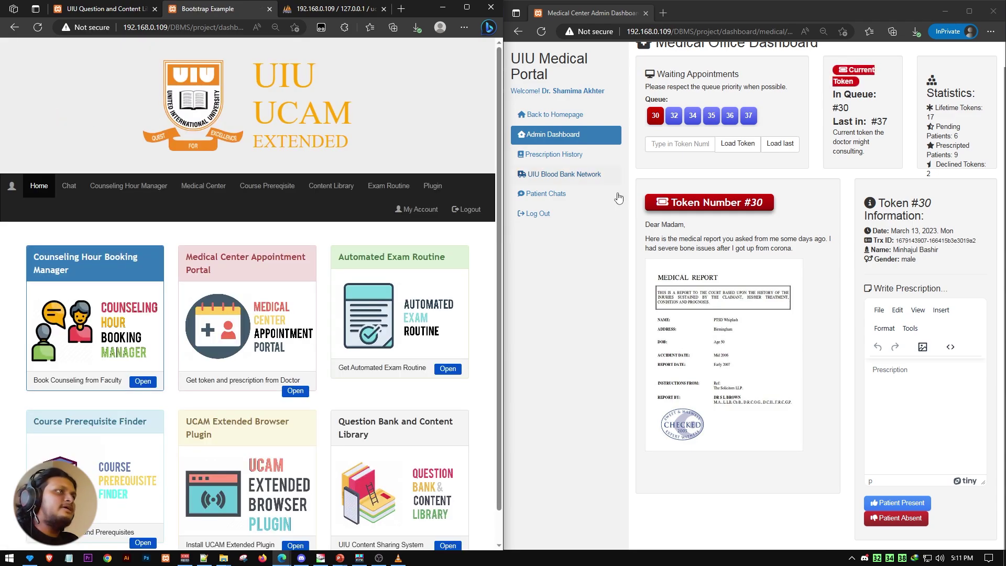
click(551, 195)
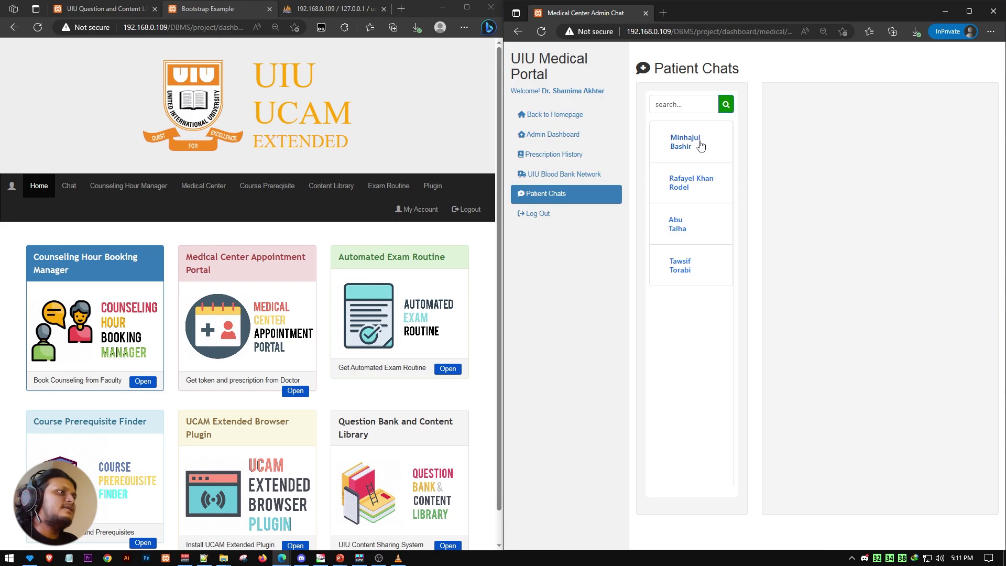
click(681, 192)
key(alt+Left)
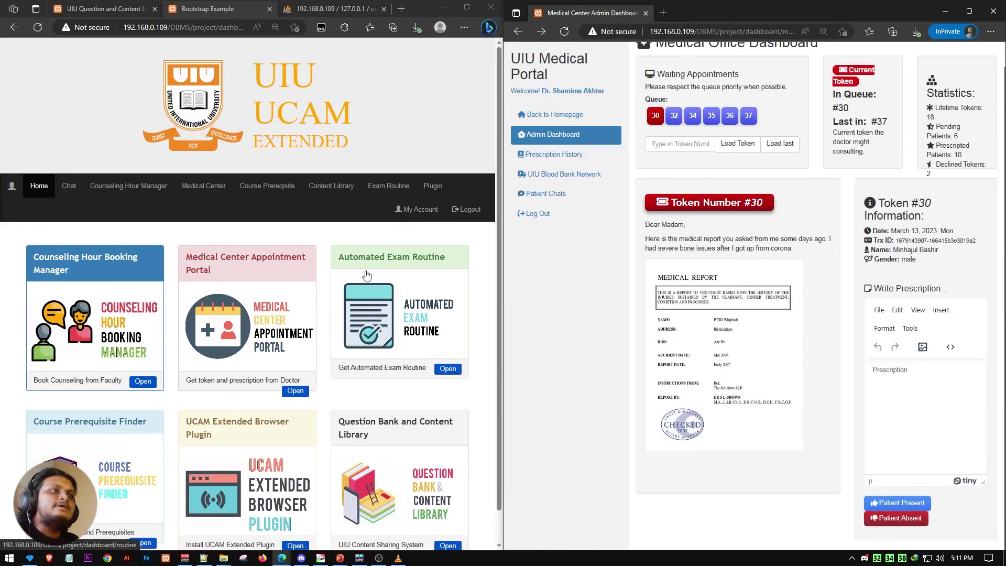
Open the Automated Exam Routine in a maximized window and examine the Spring 2023 midterm routine
click(402, 266)
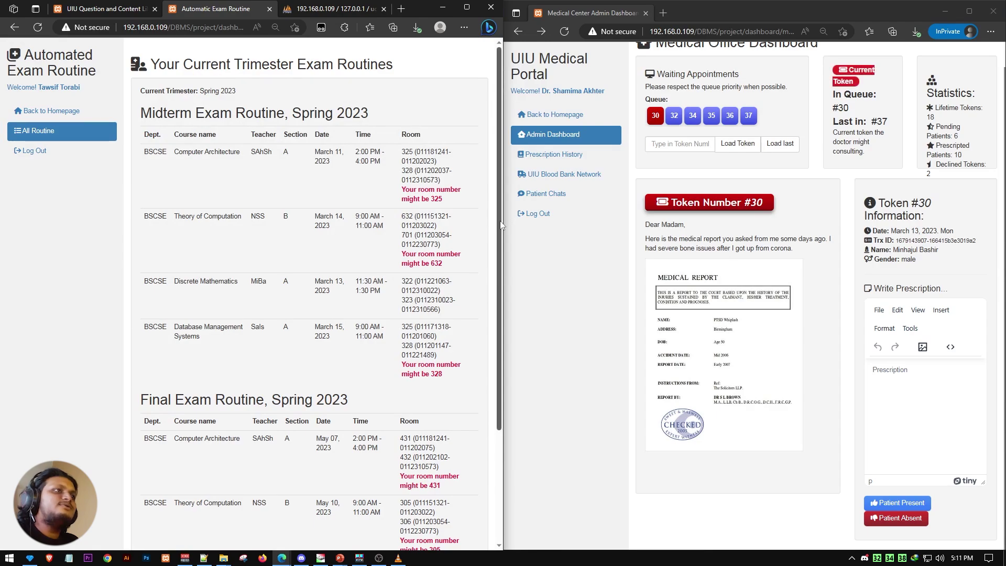
click(467, 7)
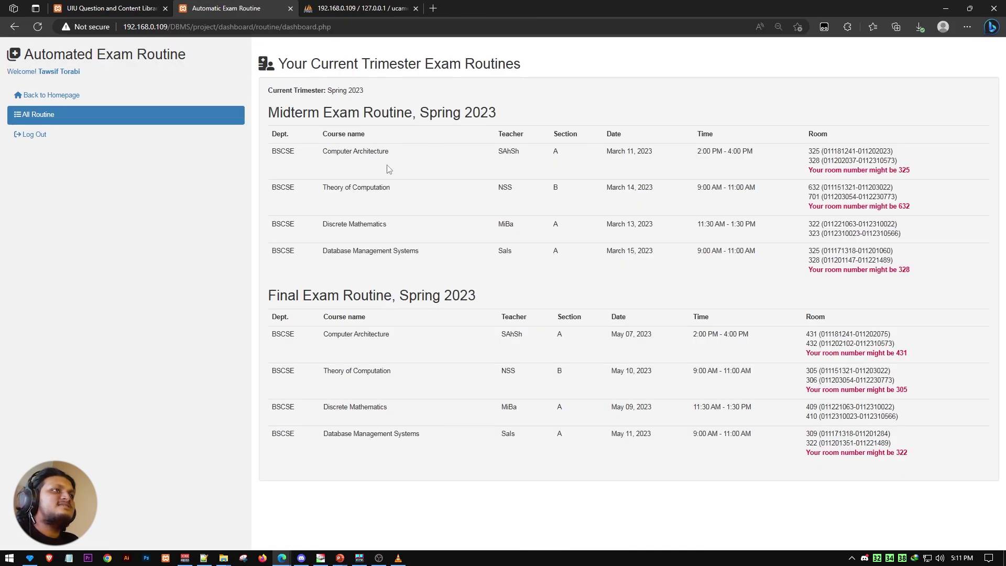
drag(269, 112, 511, 112)
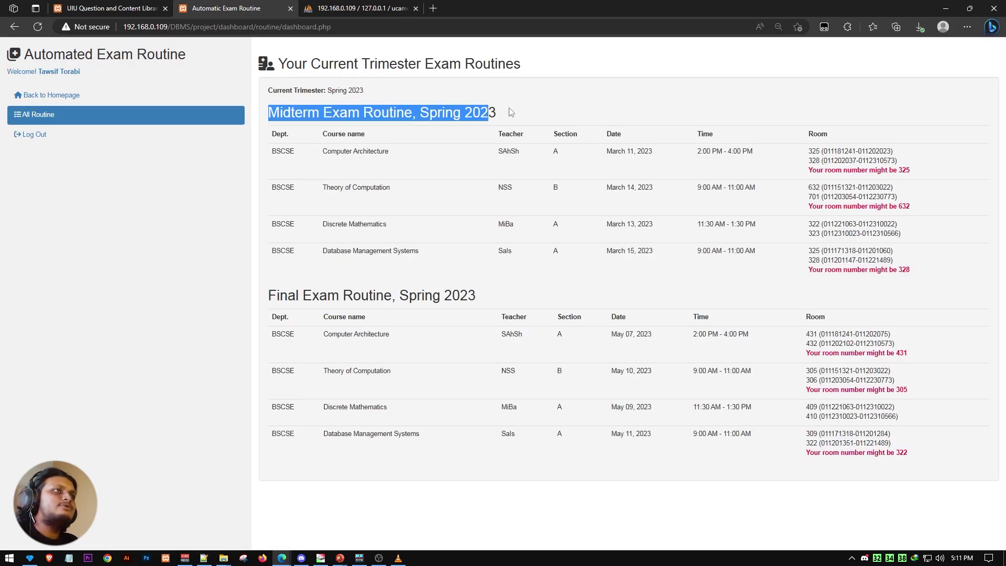
click(548, 122)
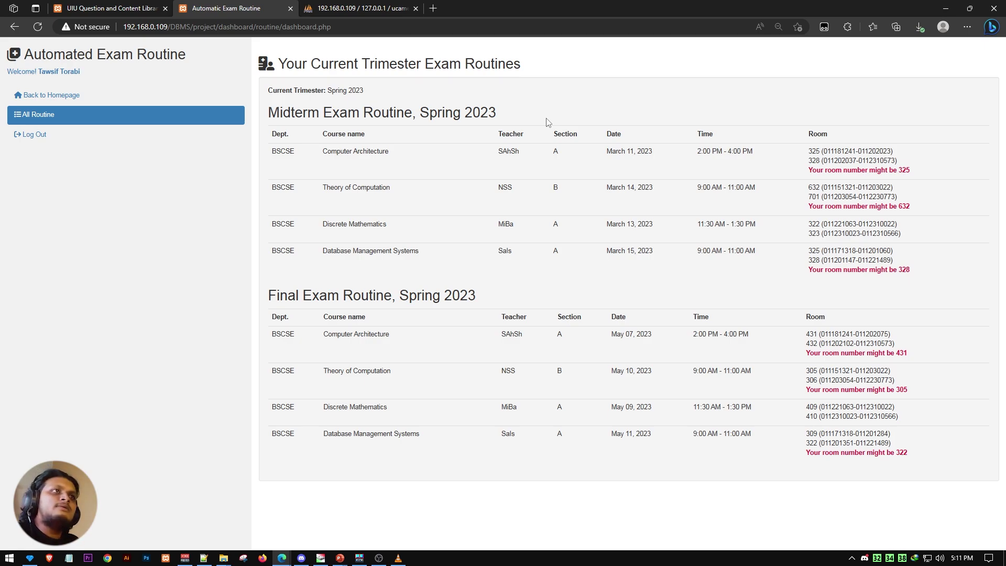
Switch to phpMyAdmin and browse the rows of the exam_routine table in the ucamextended database
click(334, 13)
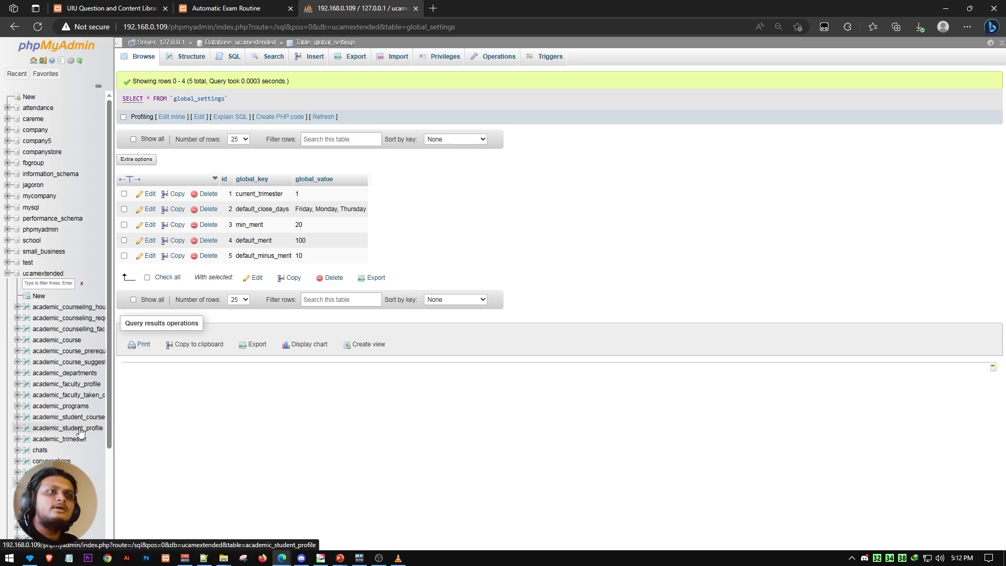
scroll(63, 430, down, 1)
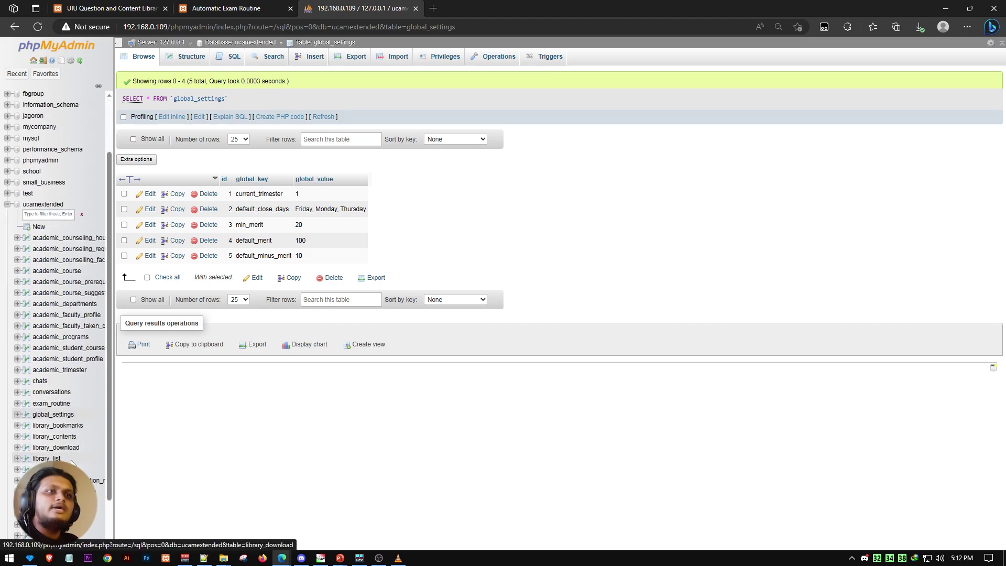
click(50, 403)
scroll(469, 260, down, 3)
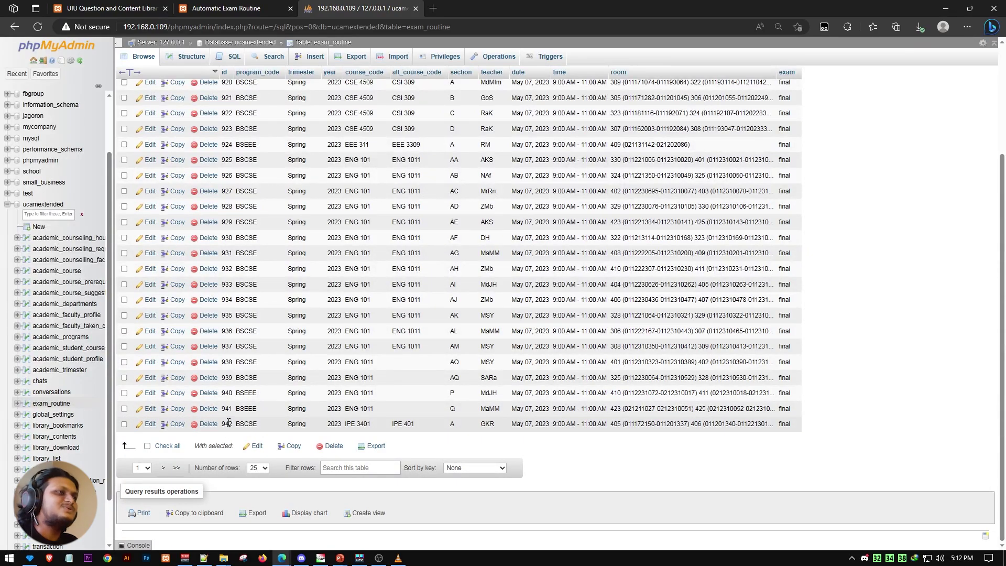
scroll(228, 422, up, 3)
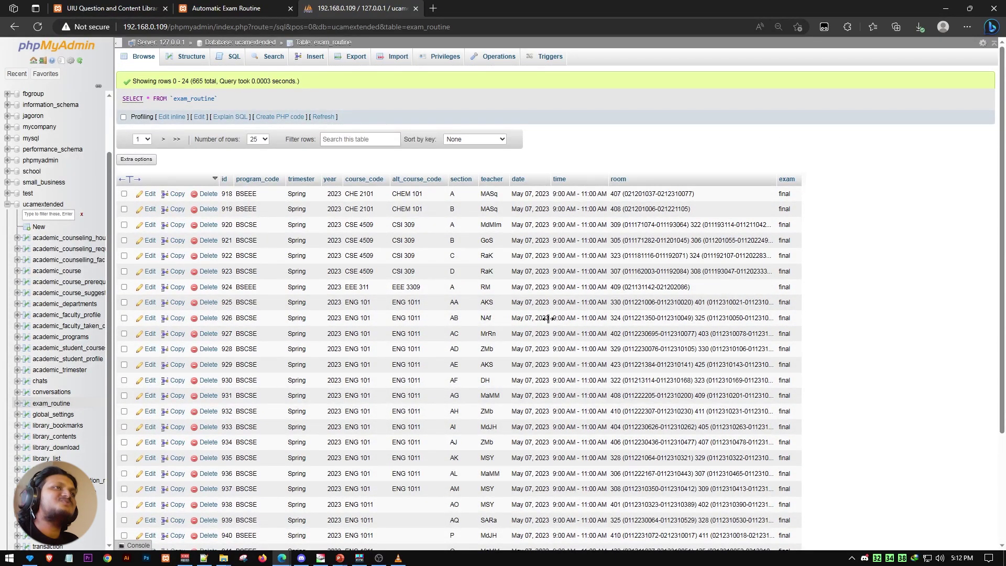
Return to the Automated Exam Routine page and examine the midterm course names and the Database Management Systems room ranges
click(269, 6)
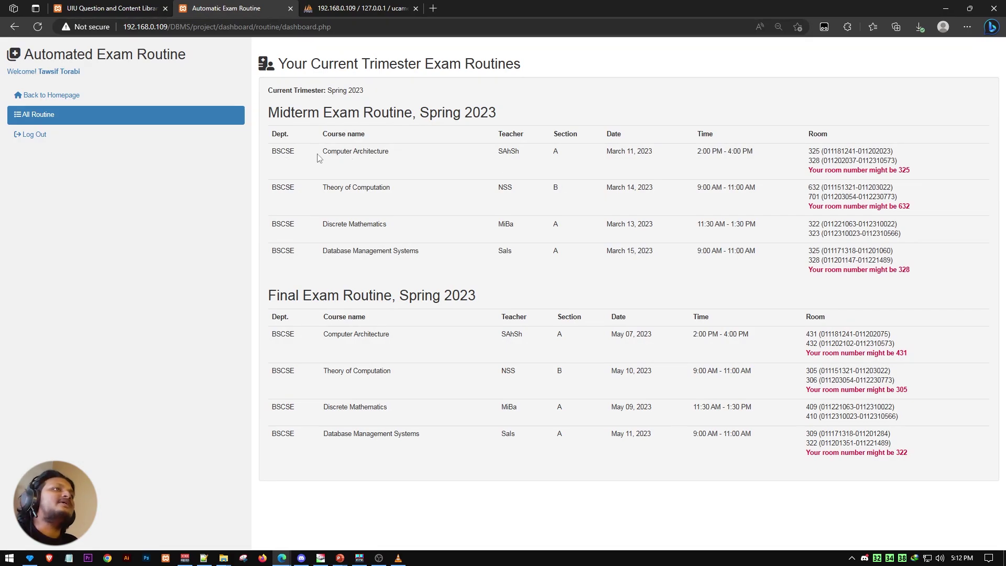
drag(321, 152, 428, 263)
click(430, 264)
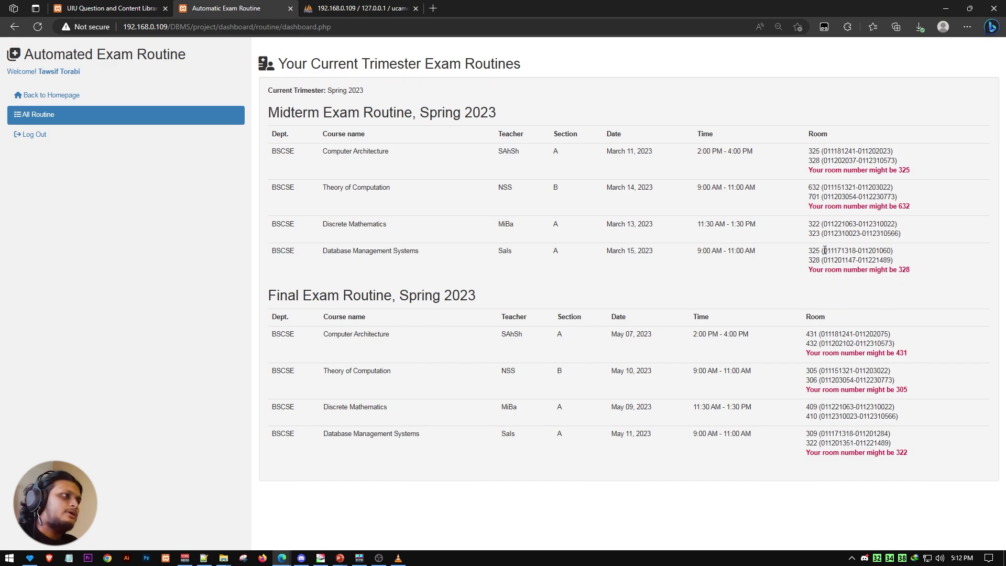
drag(825, 250, 893, 272)
click(907, 275)
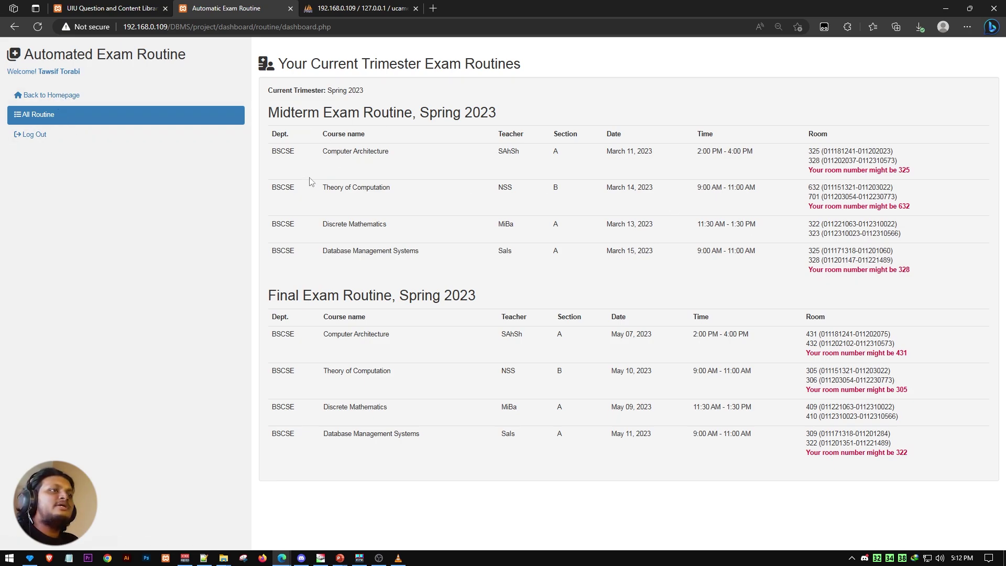
Search the Course Prerequisite Finder for "stru" and open the course review for CSE 1111 Structured Programming Language
click(95, 101)
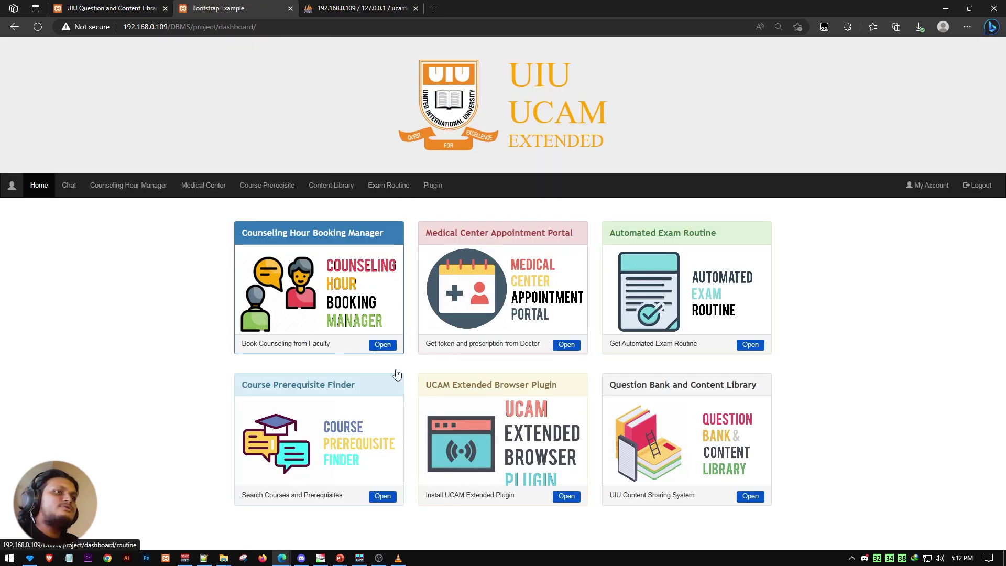
click(266, 404)
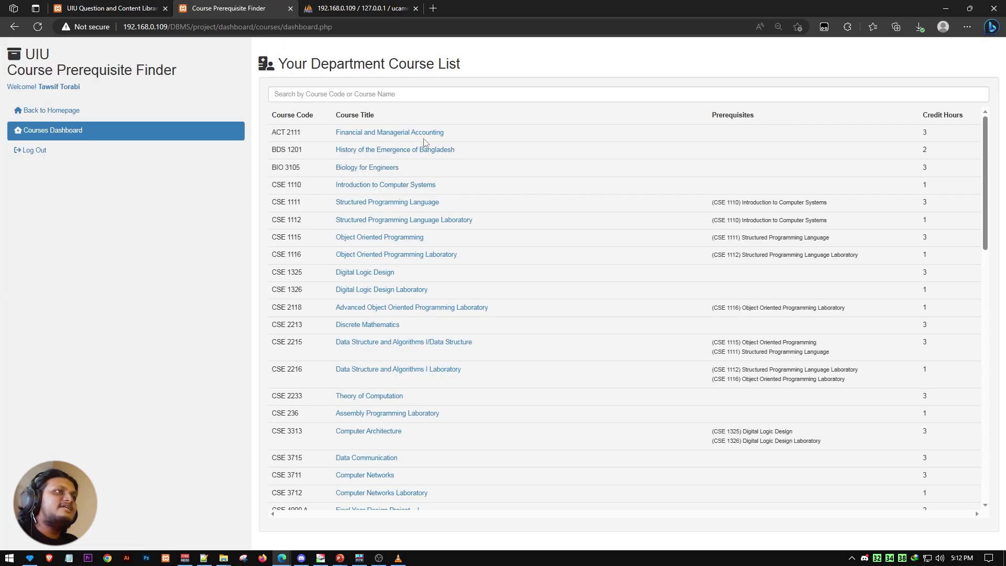
click(360, 94)
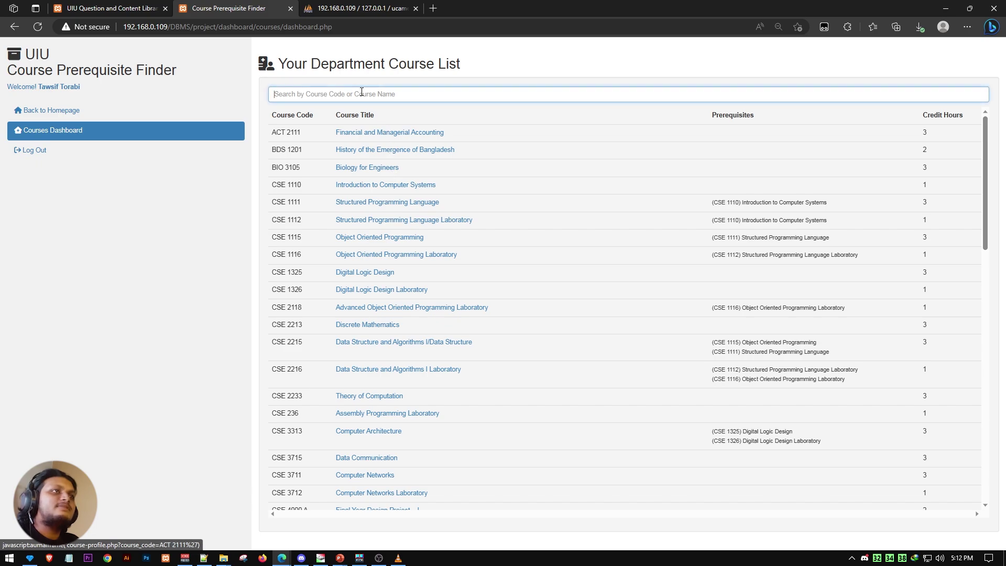
text(stur)
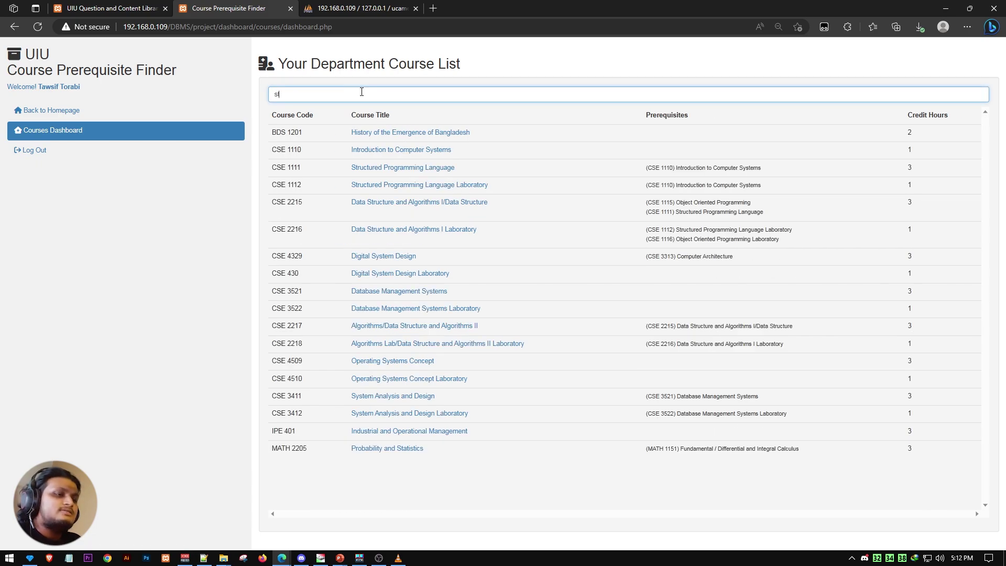
key(BackSpace)
text(ru)
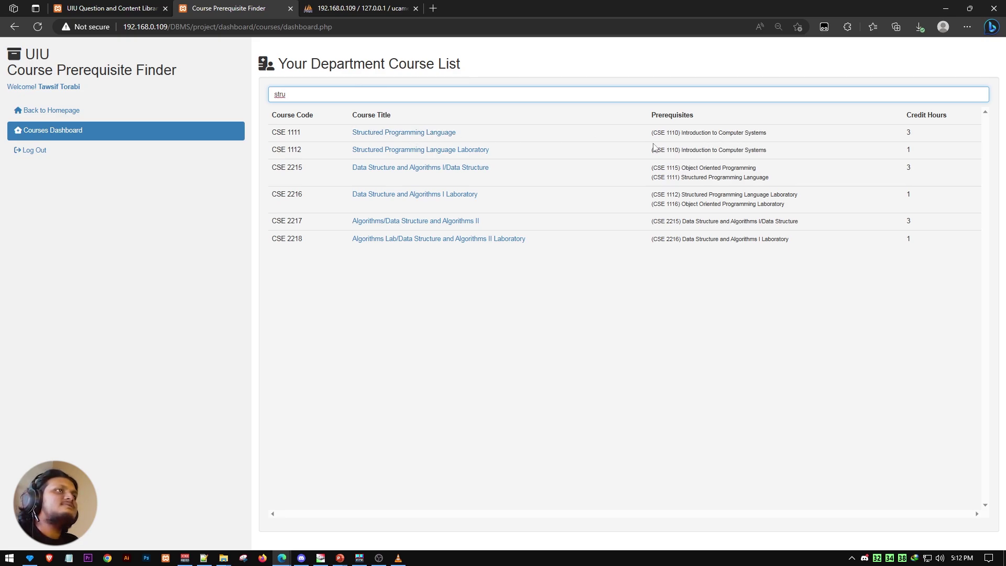
click(406, 137)
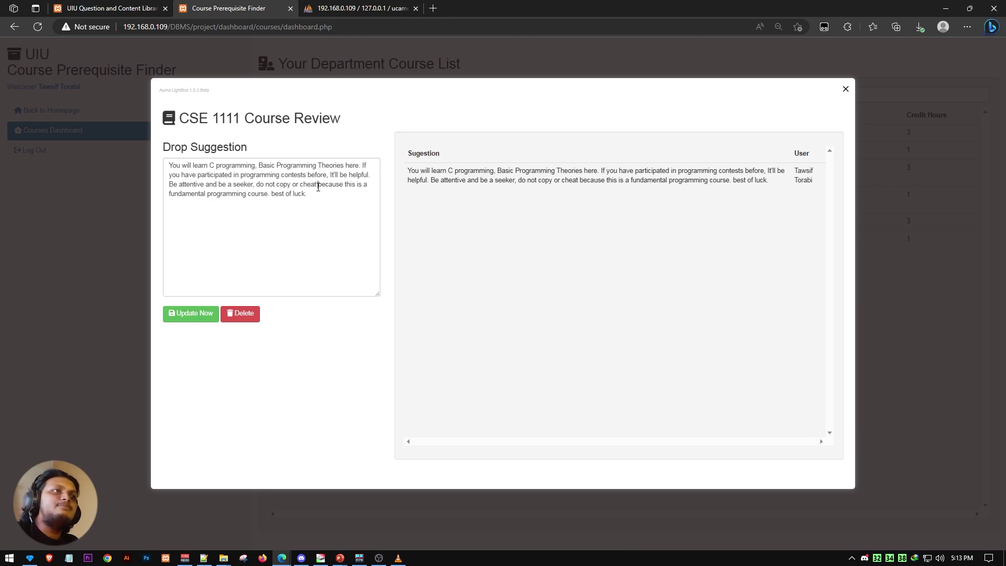
Close the CSE 1111 review and view the course review for CSE 2218 Algorithms Lab/Data Structure and Algorithms II Laboratory
click(845, 88)
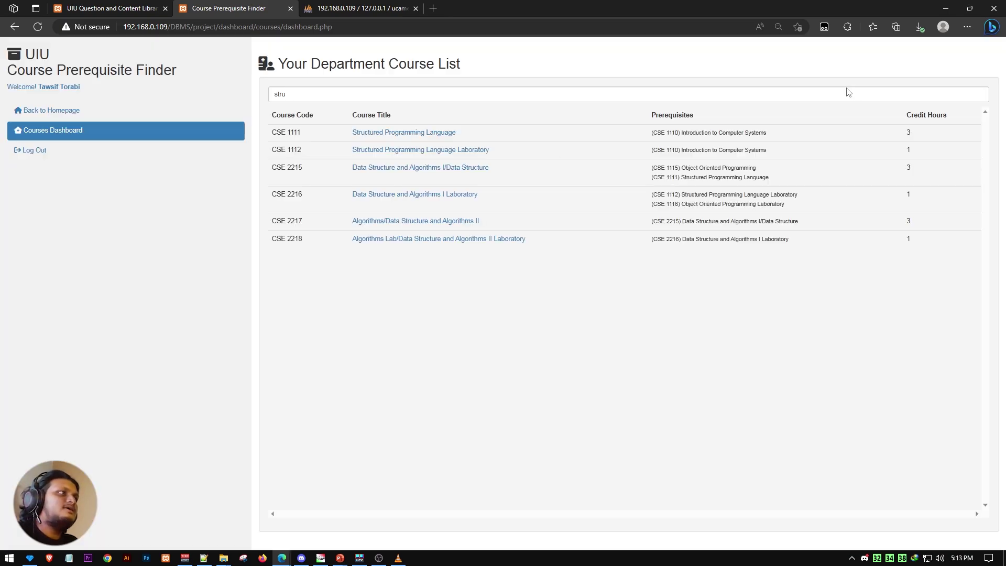
click(428, 240)
click(256, 191)
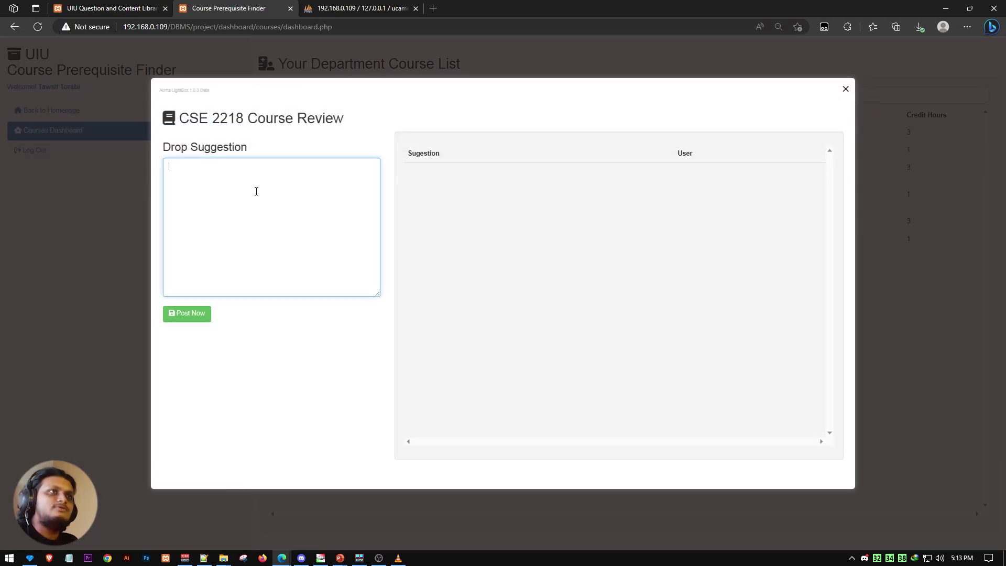
click(844, 88)
Search the course list for "elec" and view the reviews for EEE 2113 Electrical Circuits and EEE 2123 Electronics
double_click(508, 93)
text(elec)
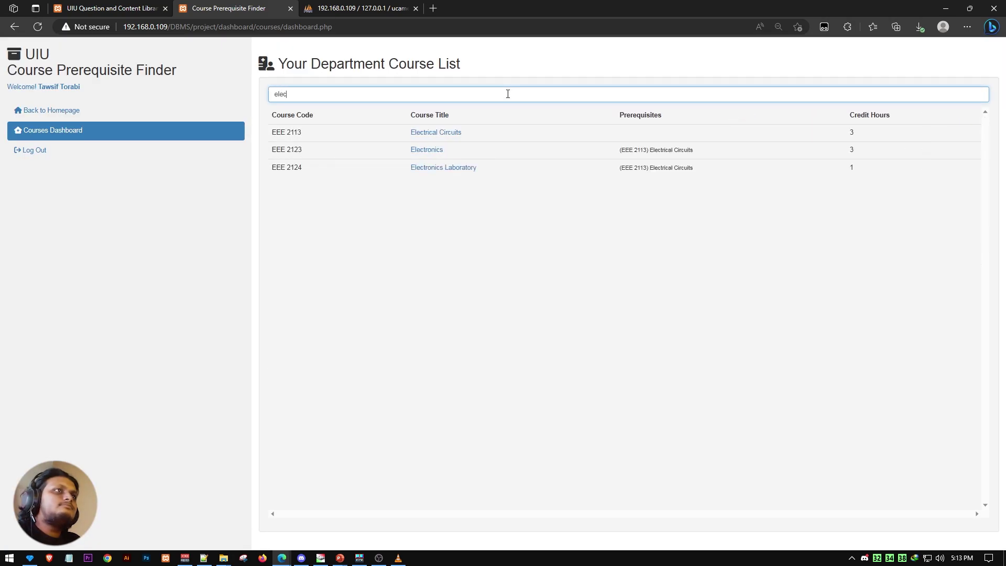
click(455, 133)
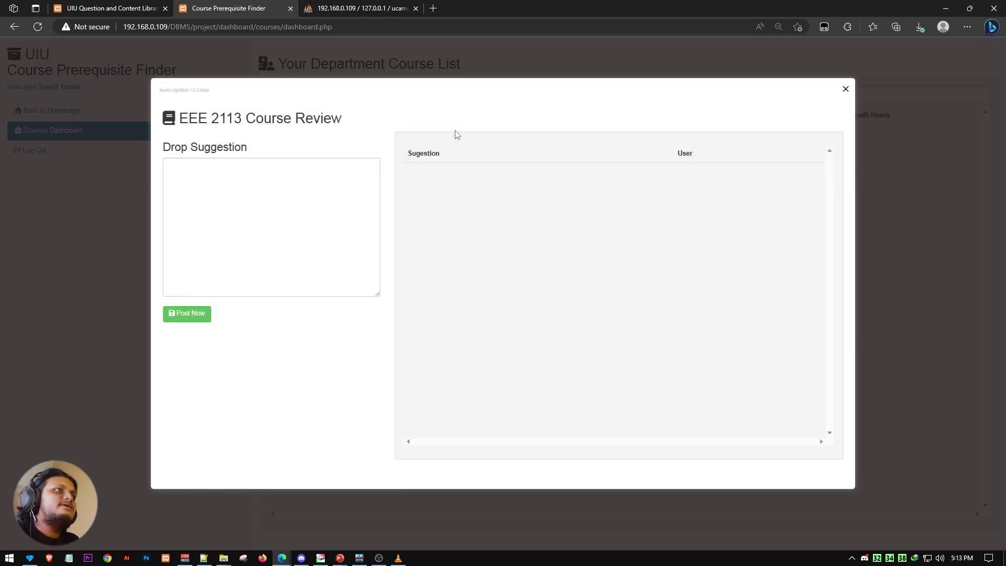
click(845, 88)
click(425, 151)
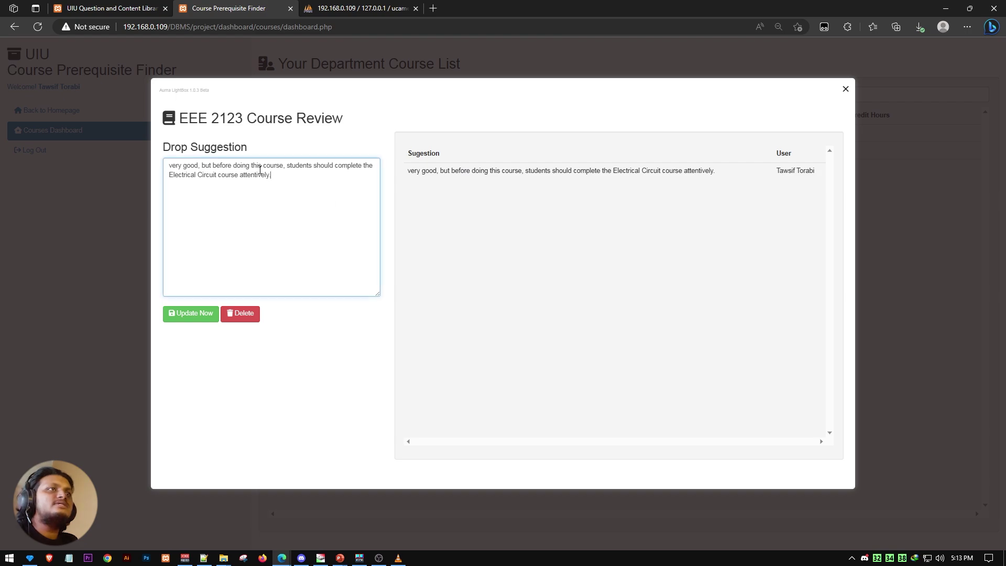
click(844, 90)
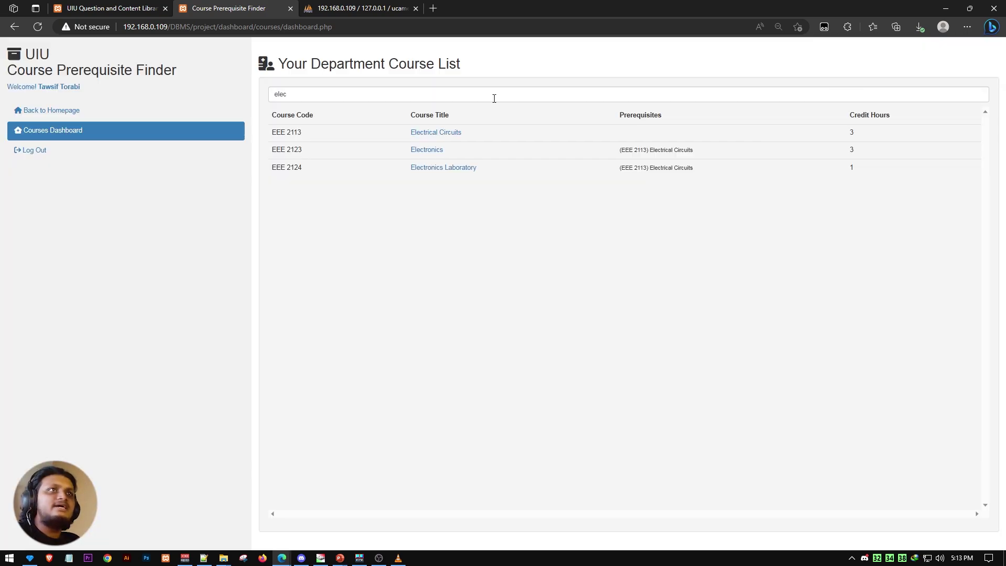
Go from the portal homepage to the Messenger chat and look through the conversations of several listed contacts
click(65, 116)
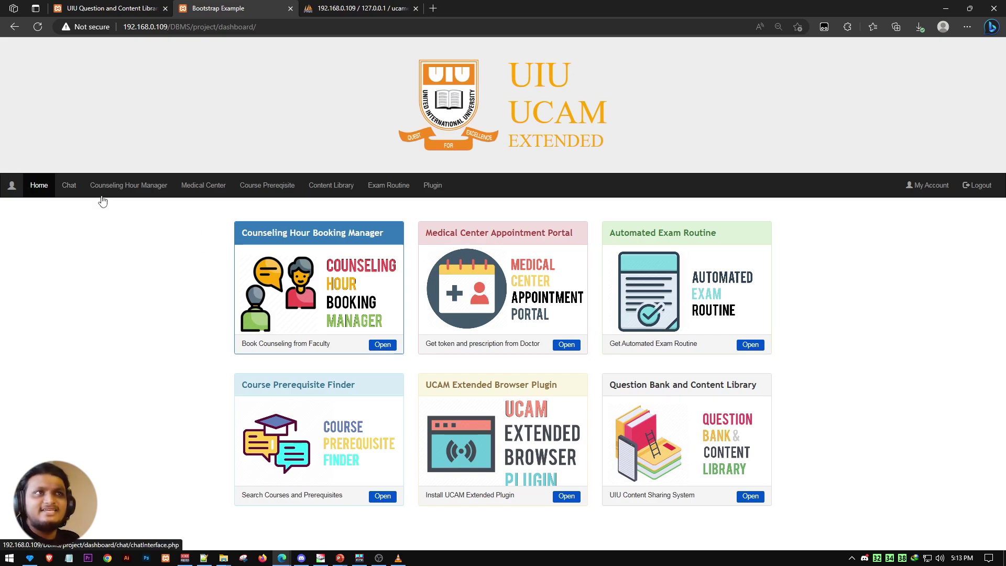
click(75, 187)
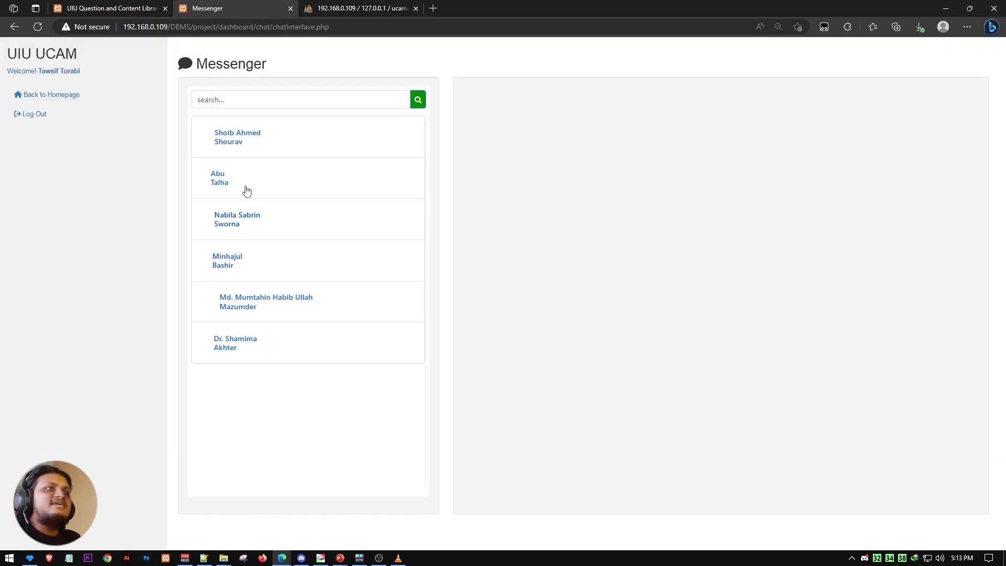
click(242, 142)
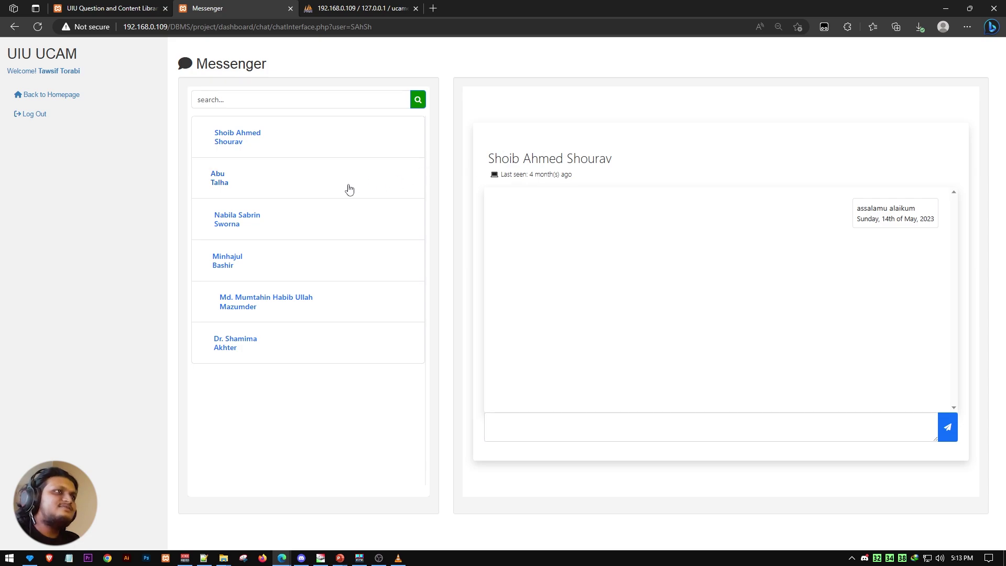
click(226, 185)
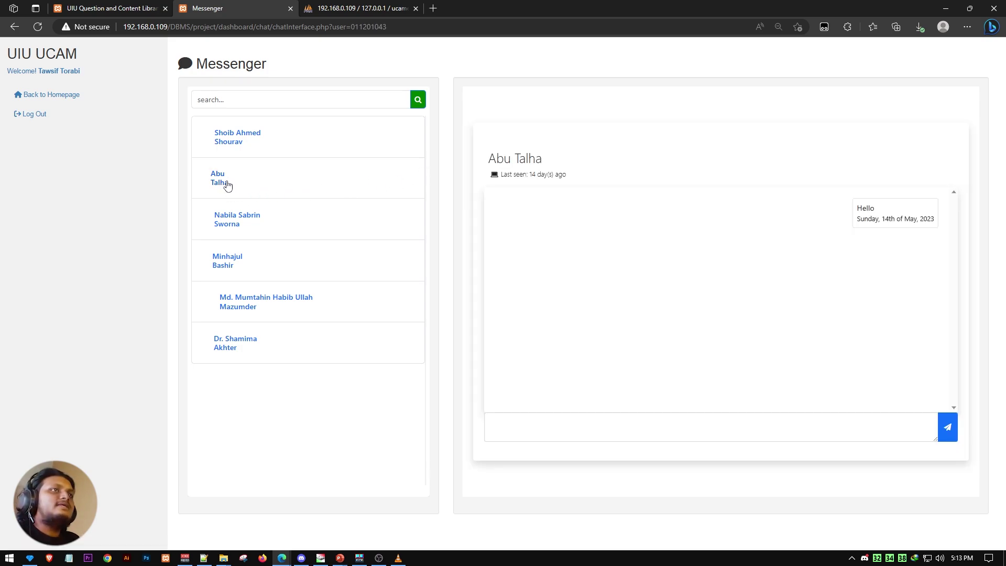
click(238, 224)
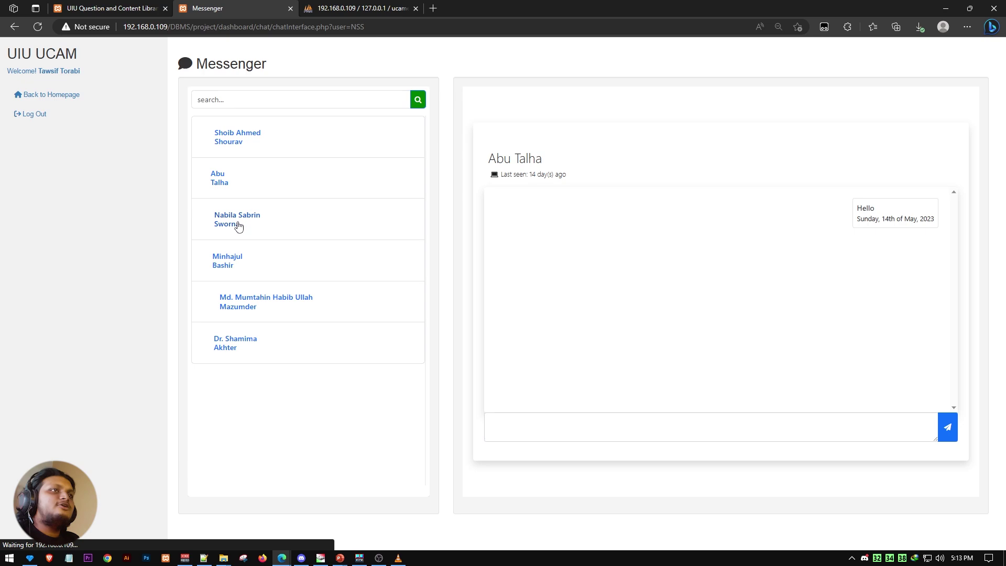
click(216, 184)
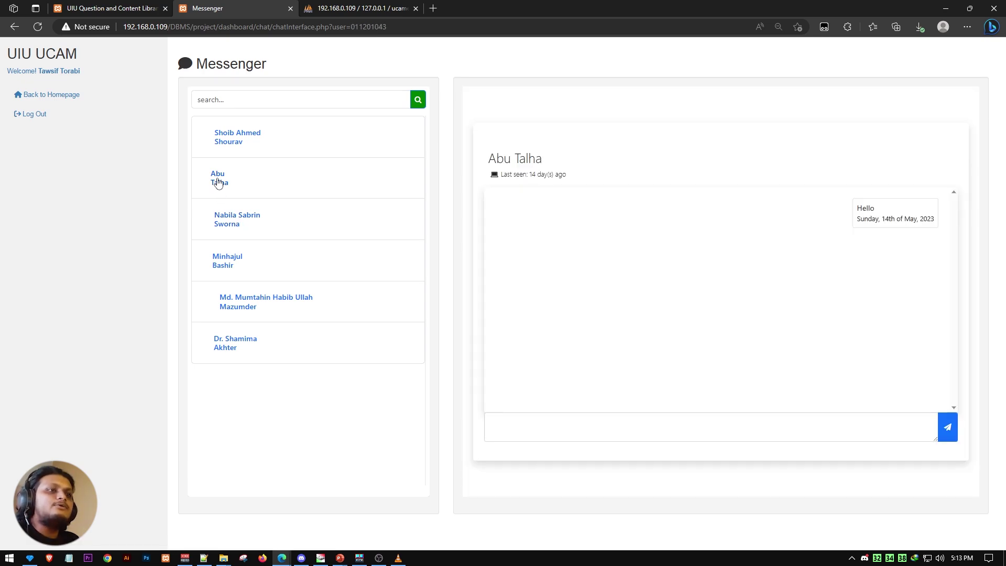
click(600, 437)
click(257, 314)
click(250, 348)
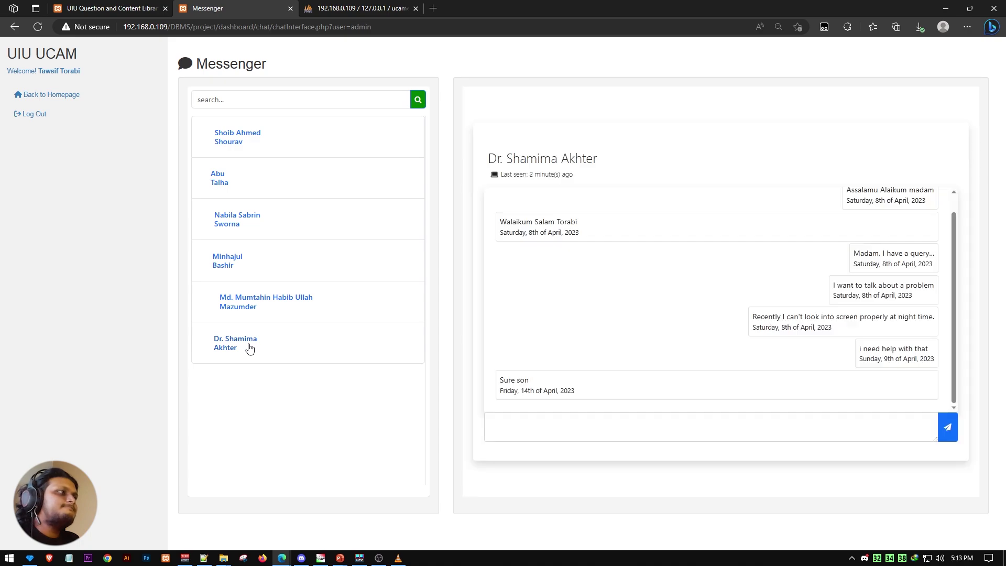
click(229, 135)
Search Messenger for "011" and view the second listed contact's chat before returning to the homepage
click(243, 97)
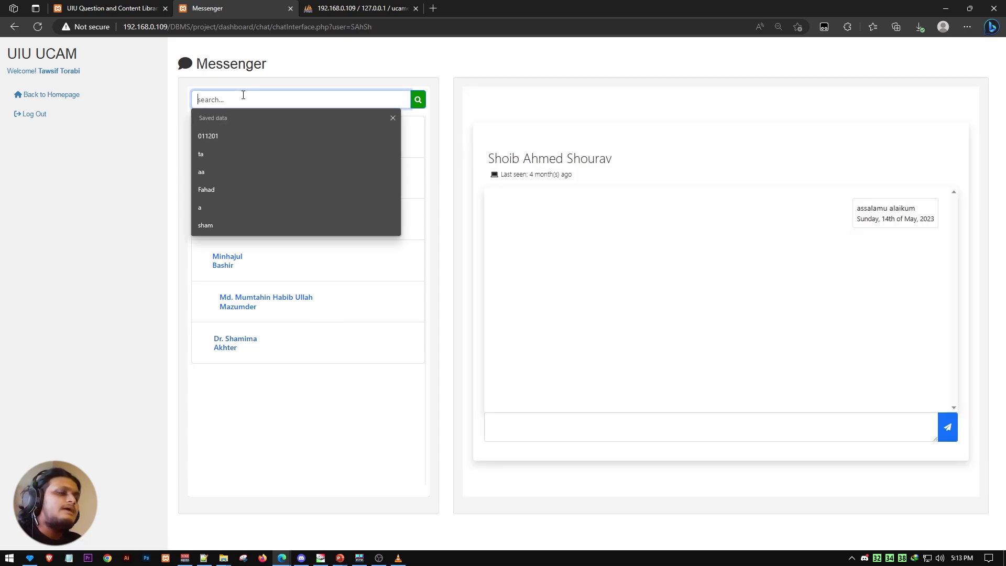
text(011)
click(218, 184)
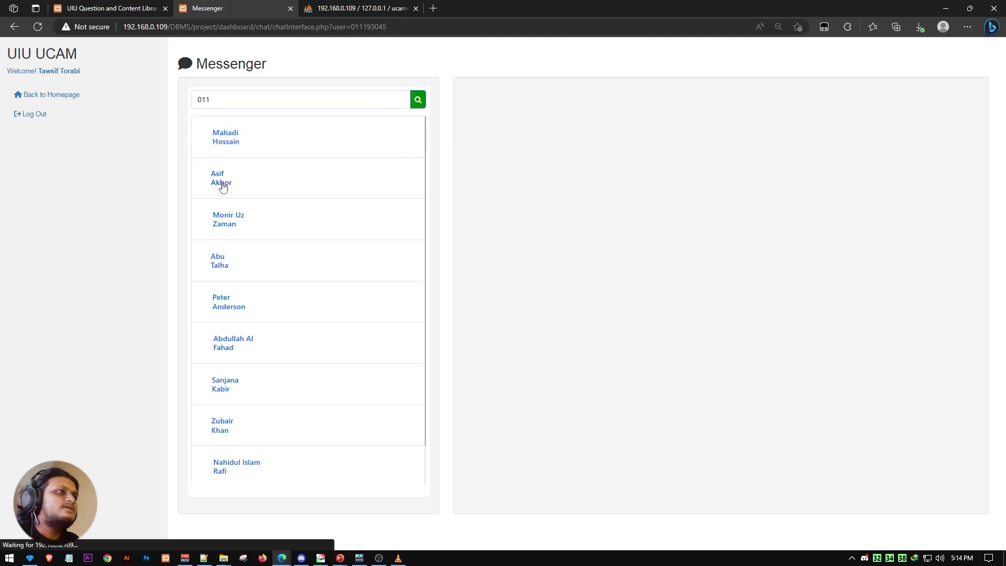
click(601, 429)
click(51, 95)
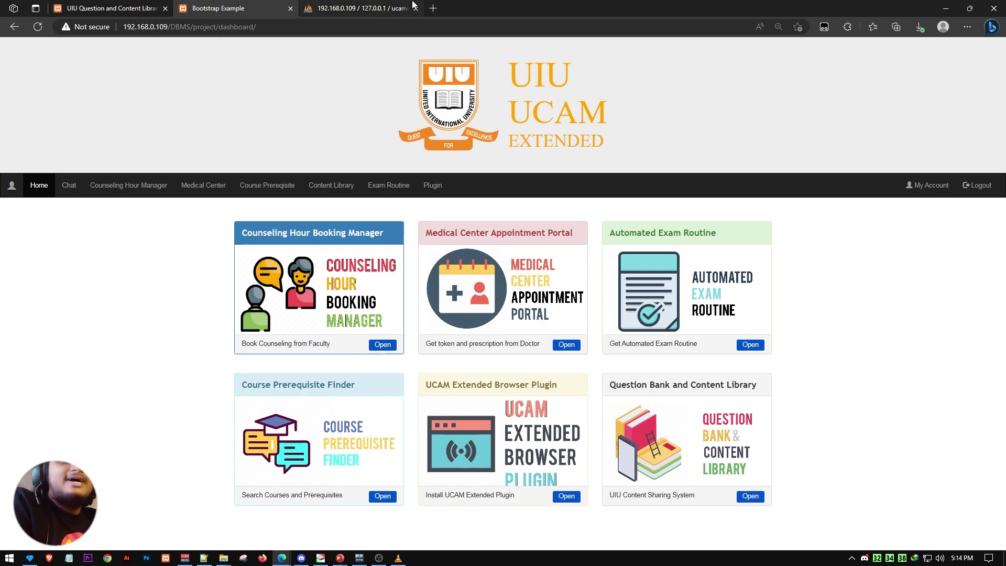
From the UCAM login page, open the UCAM Extended userscript in the Tampermonkey editor
click(823, 27)
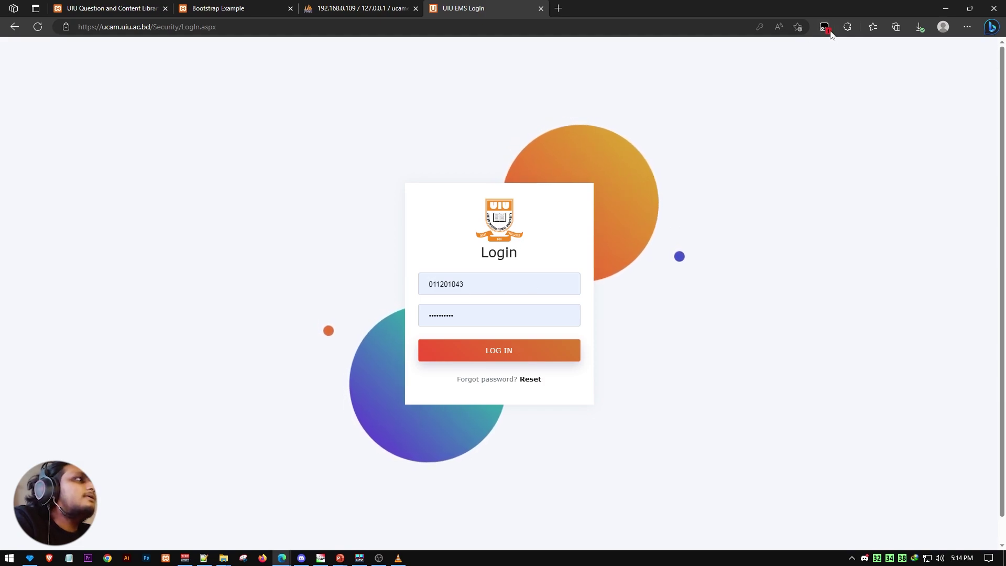
click(829, 33)
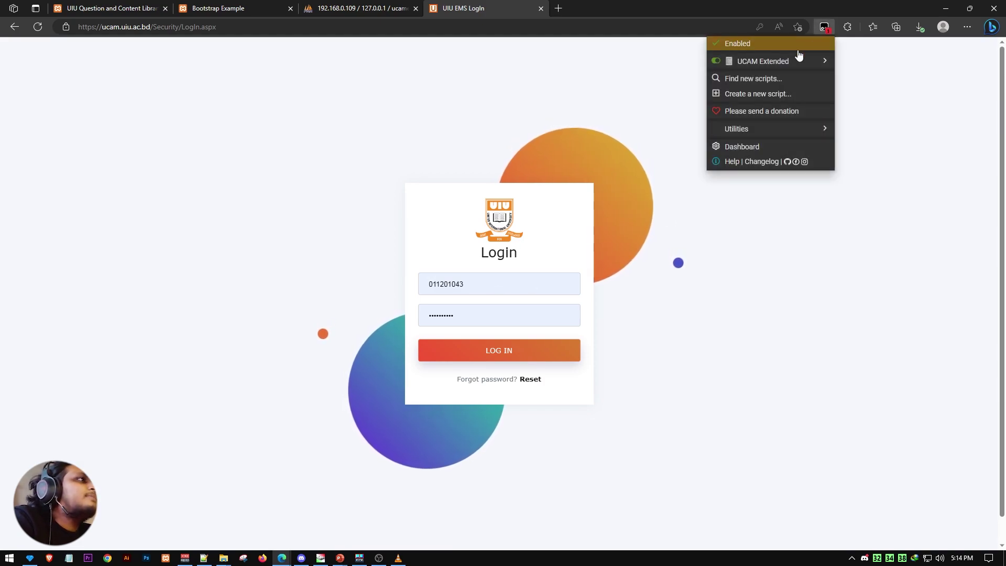
click(824, 63)
click(746, 76)
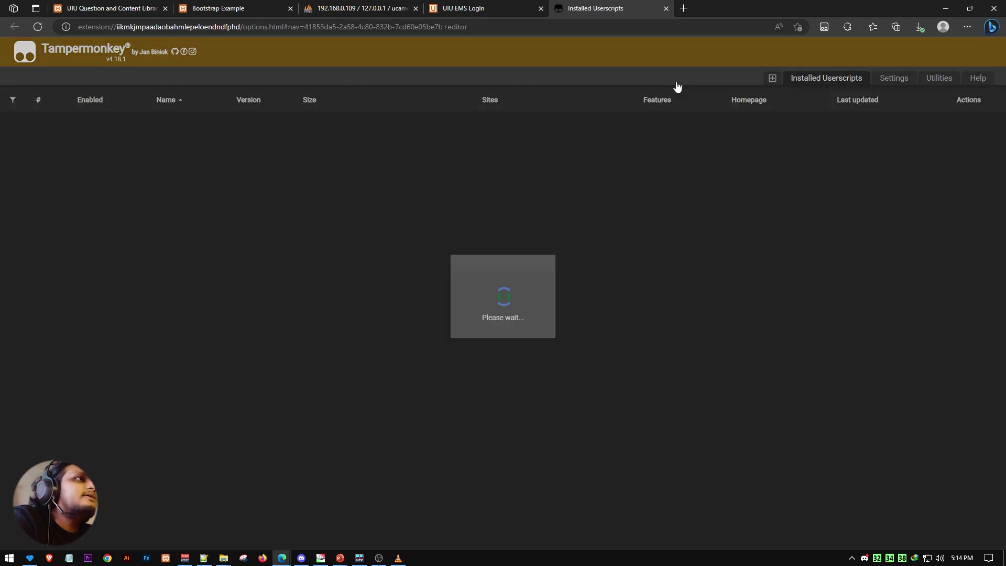
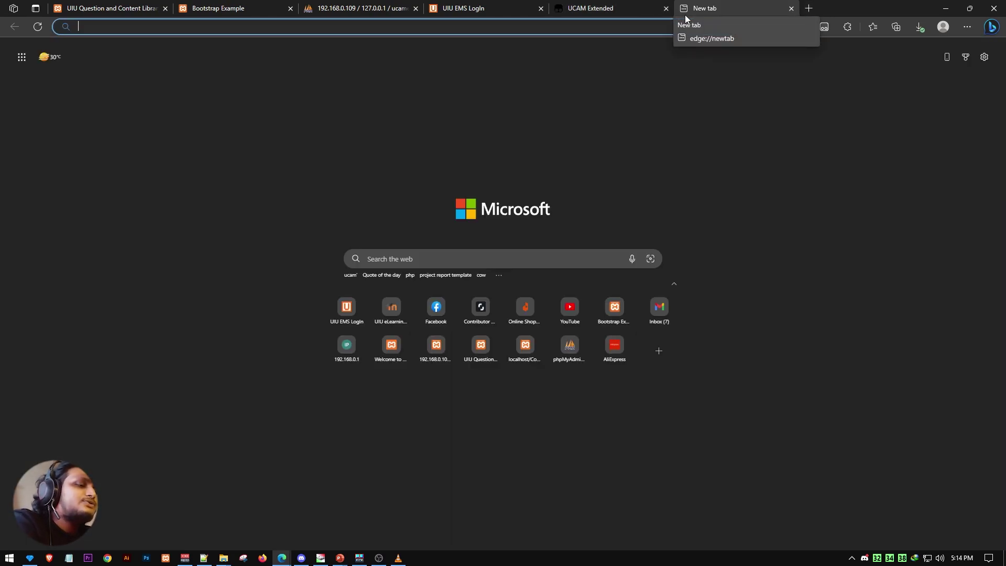
Open the UCAM Extended plugin's GitHub Pages site in a new tab and examine its installation options and features
text(tawsiftorabi.github.io/)
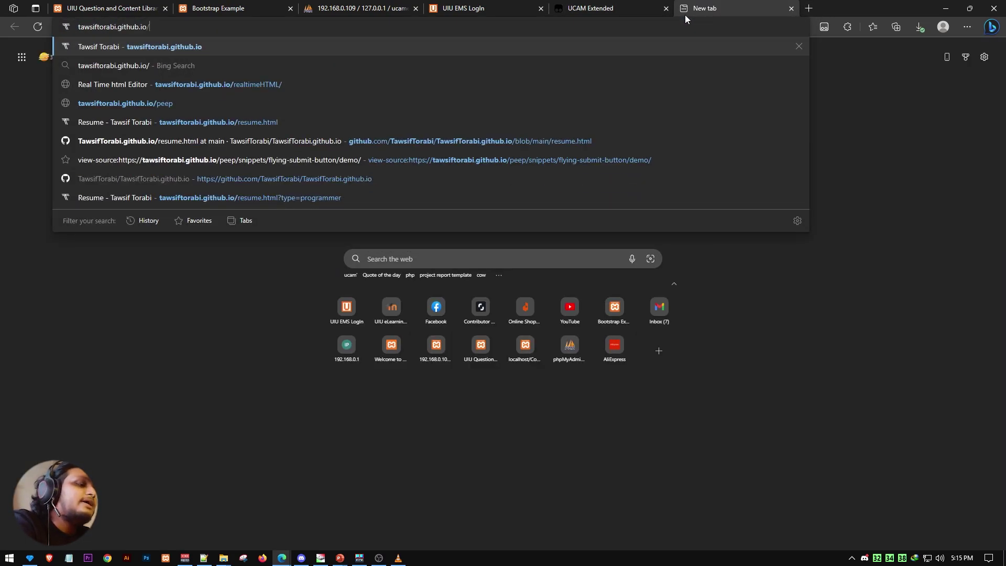
text(ucamextended/)
key(Return)
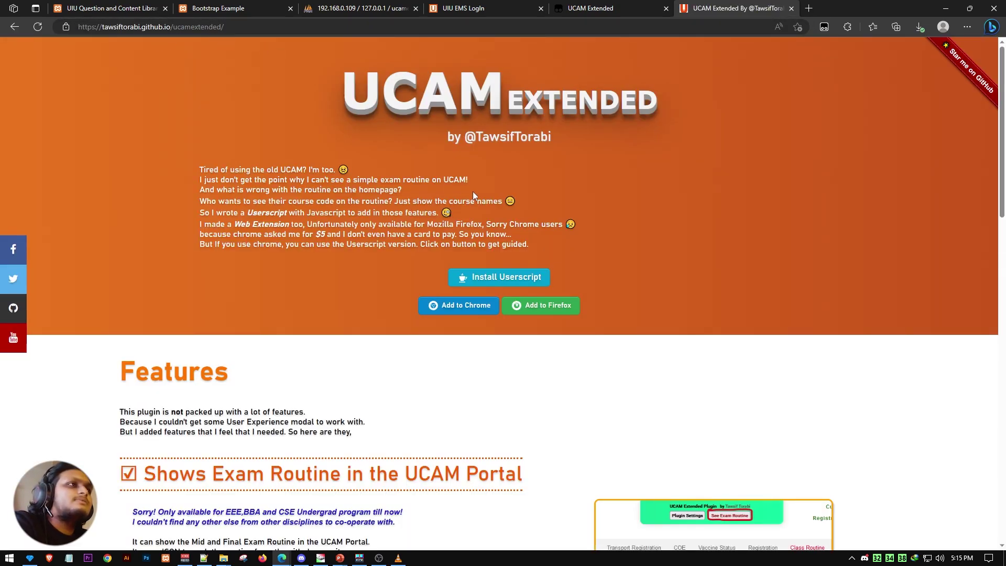
scroll(472, 196, down, 5)
scroll(473, 198, up, 5)
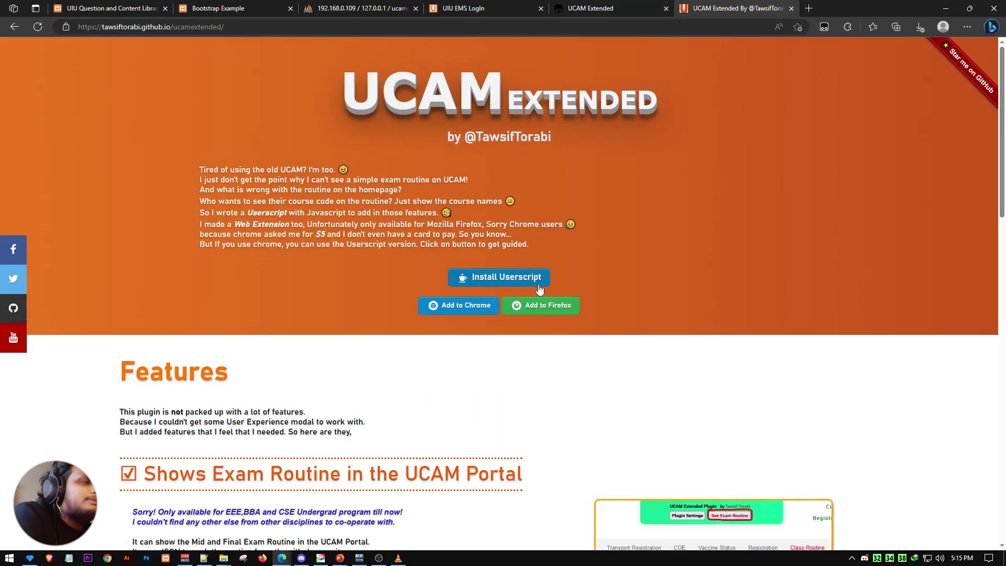
scroll(497, 285, down, 4)
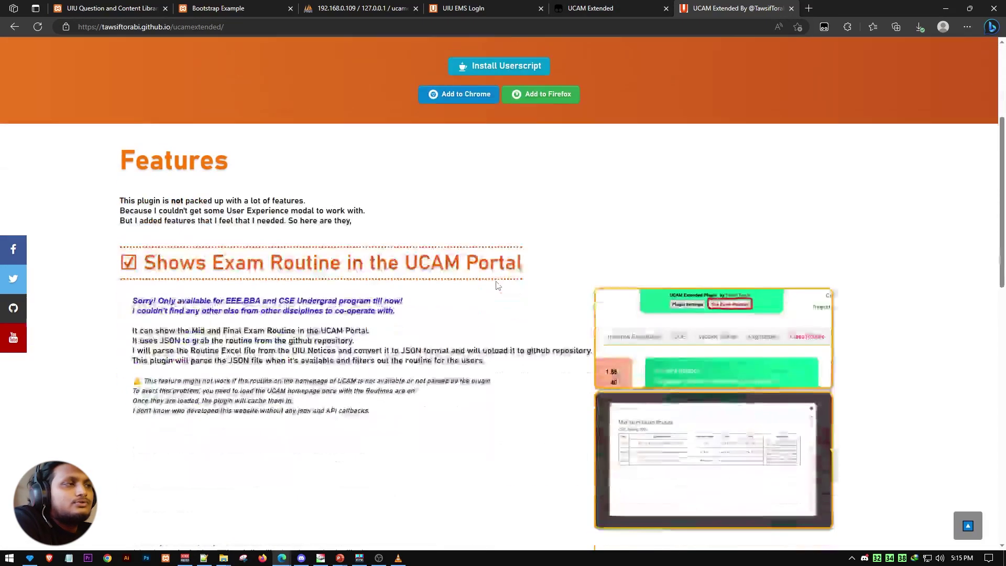
scroll(498, 283, up, 3)
Locate the ucamAppServer variable in the UCAM Extended userscript and compare its address with the phpMyAdmin server address
click(590, 8)
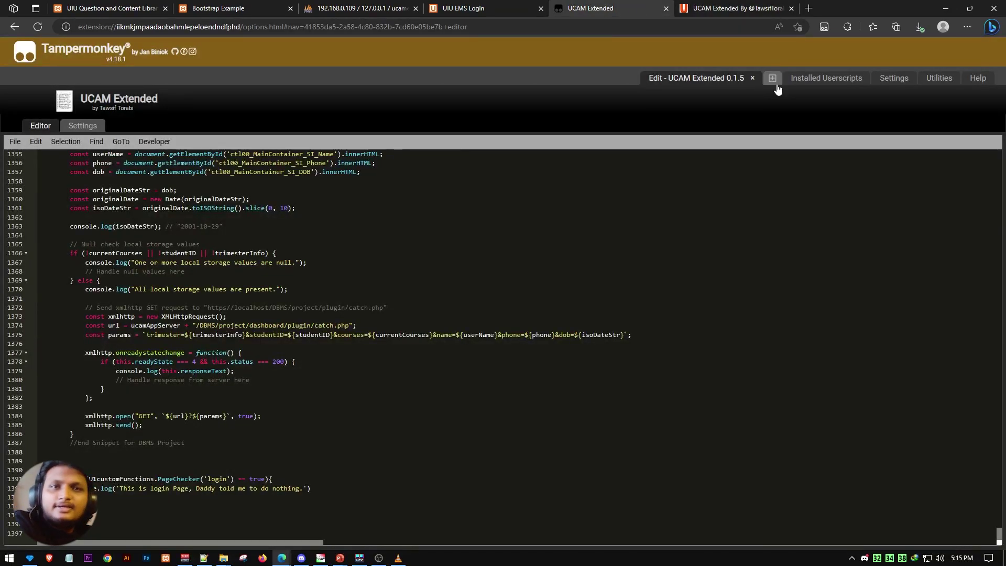
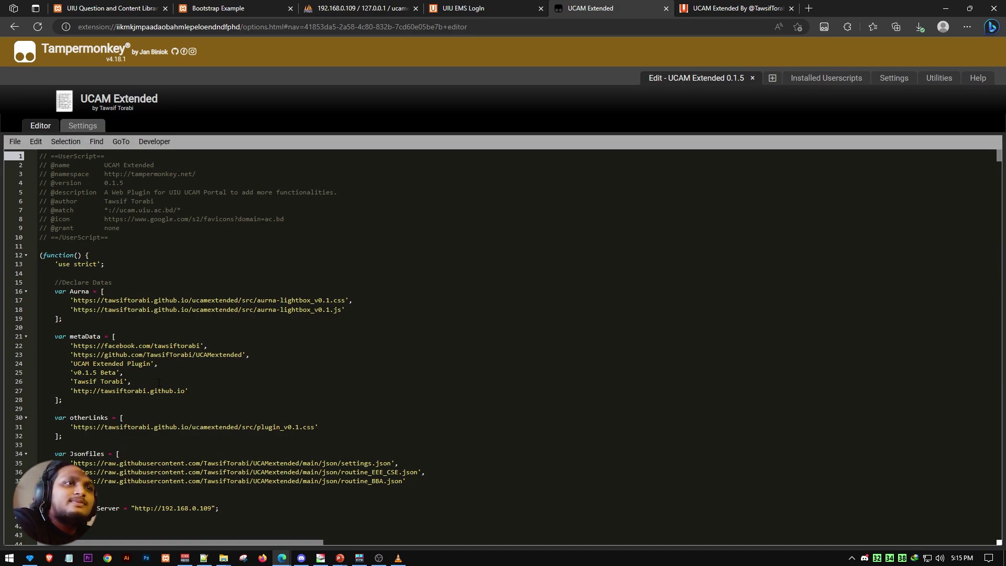
scroll(159, 382, down, 5)
click(94, 383)
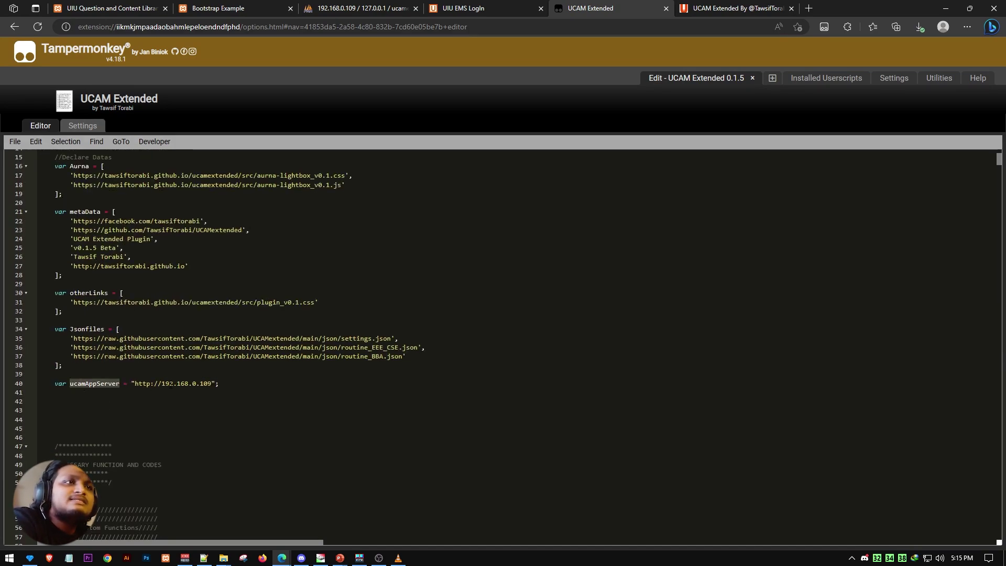
double_click(206, 383)
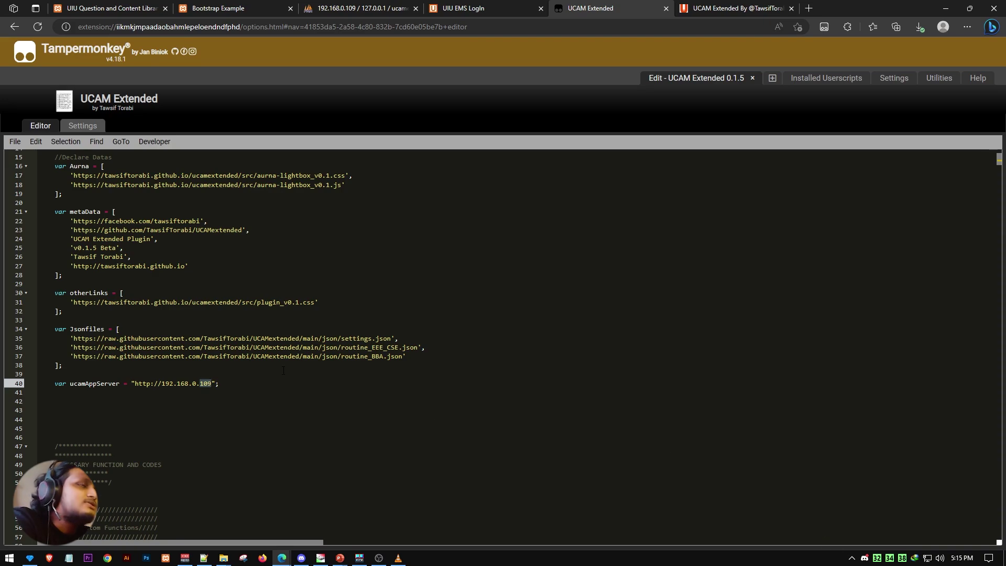
click(384, 8)
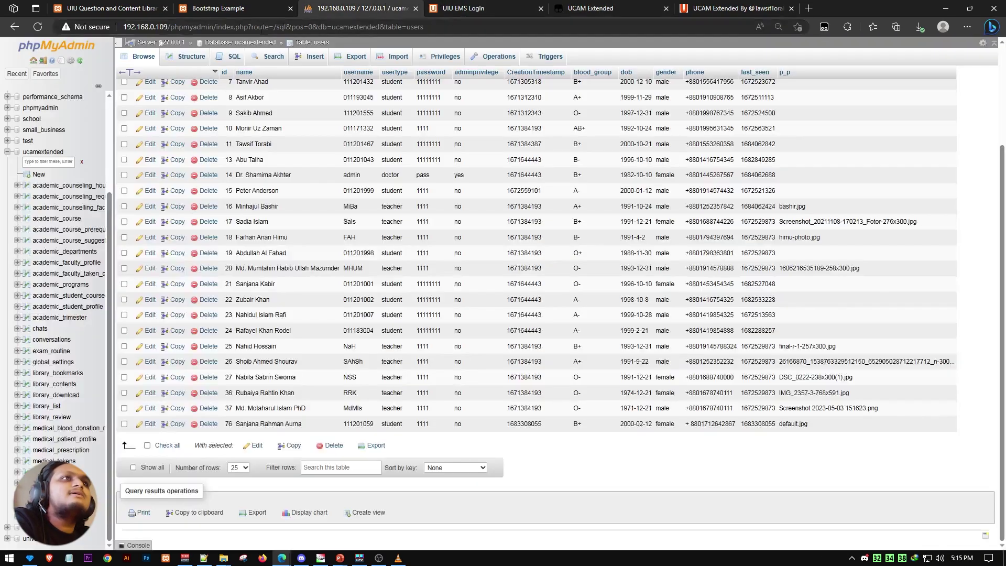
click(326, 26)
click(601, 10)
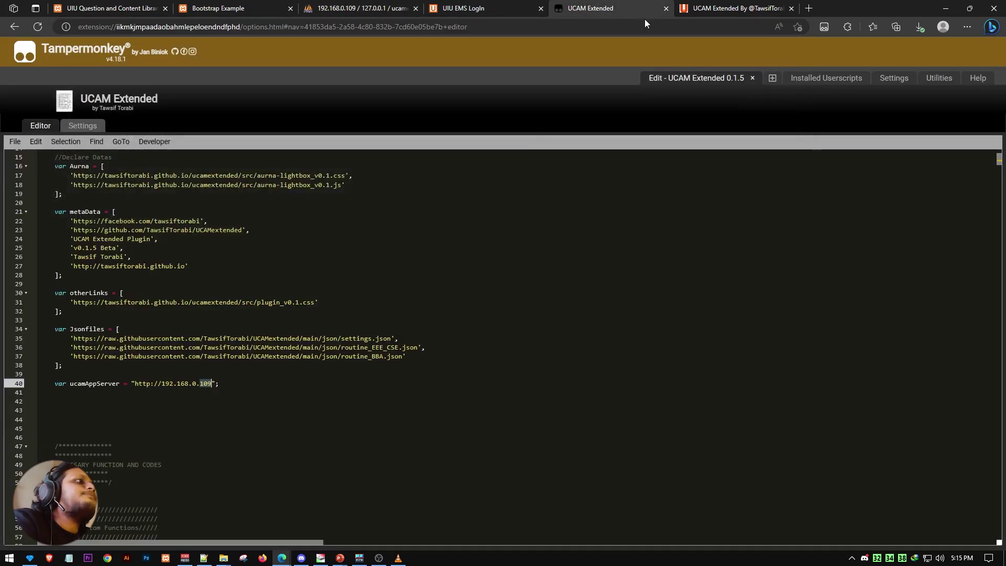
Review the UCAM login page and the existing records in the phpMyAdmin users table
click(448, 8)
click(557, 5)
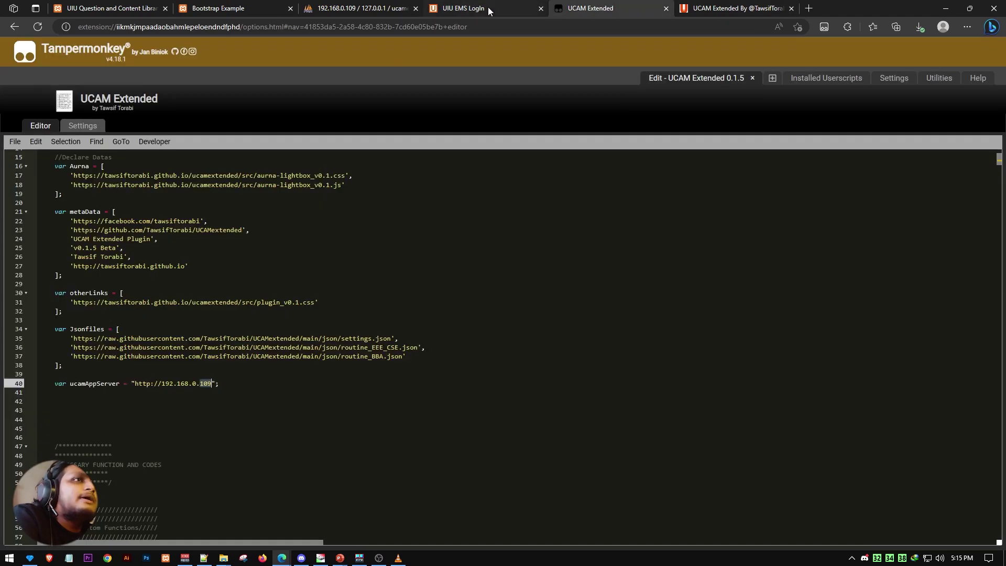
click(461, 8)
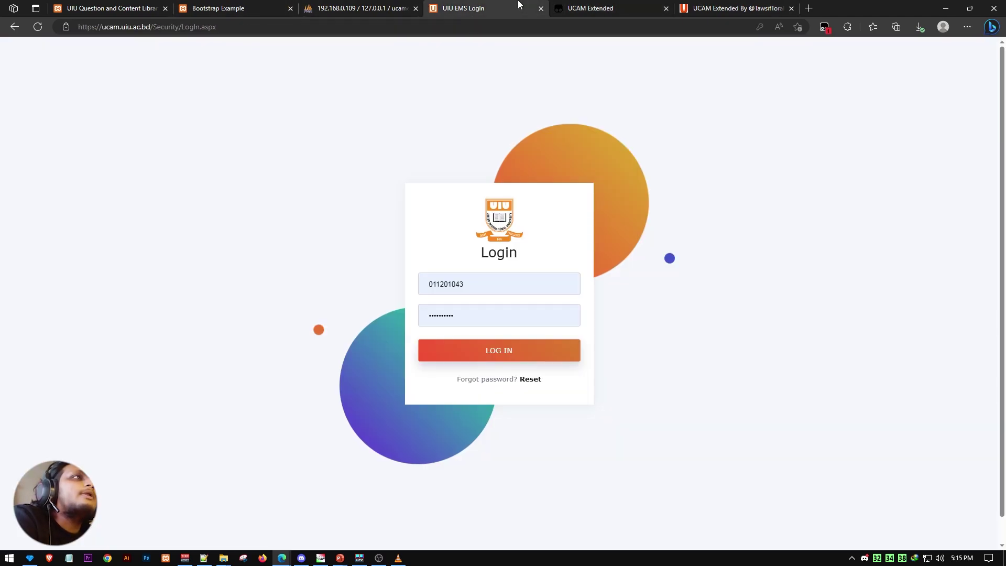
click(340, 9)
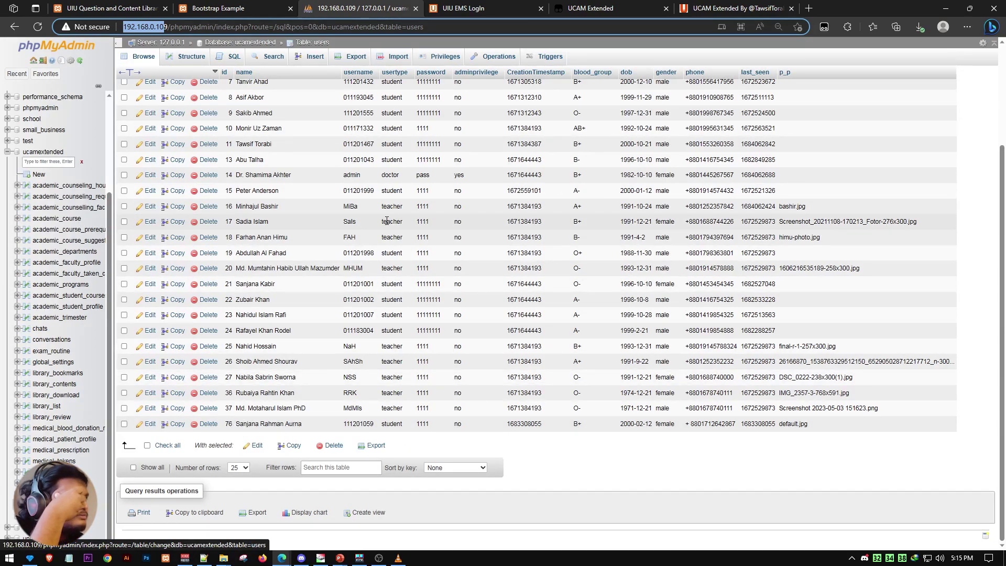
Log in to UCAM by filling the student ID and password fields with the second saved login
click(525, 9)
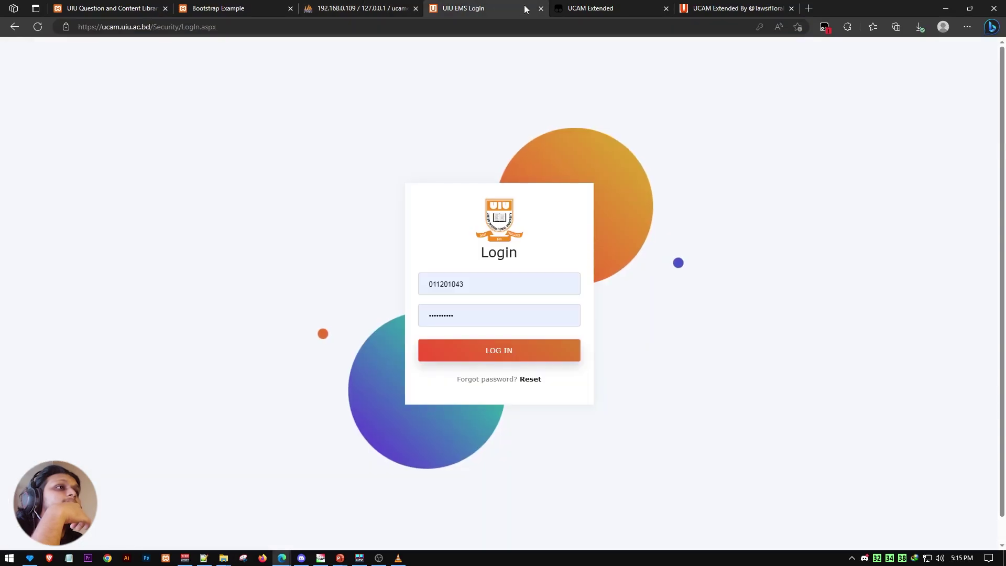
double_click(476, 286)
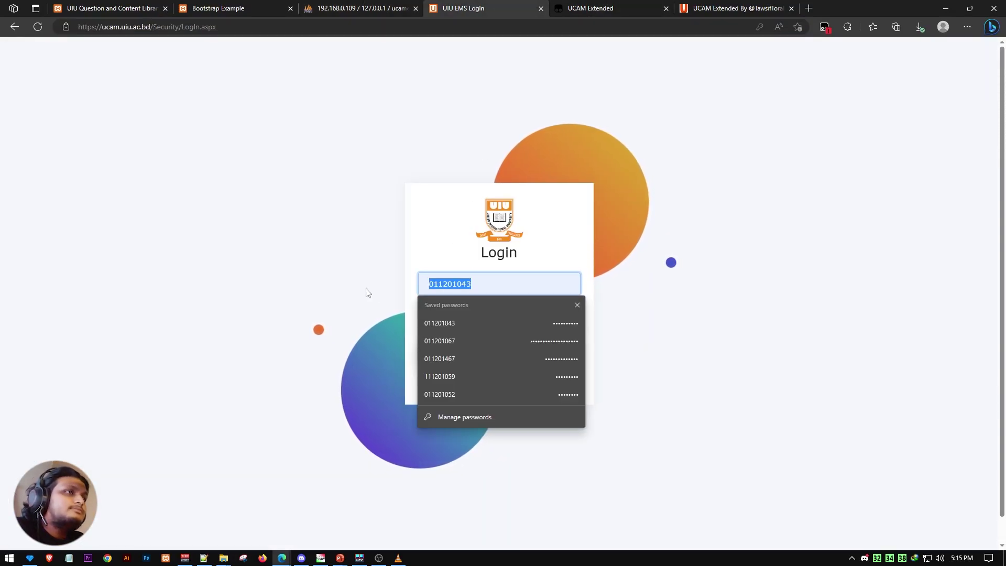
click(448, 345)
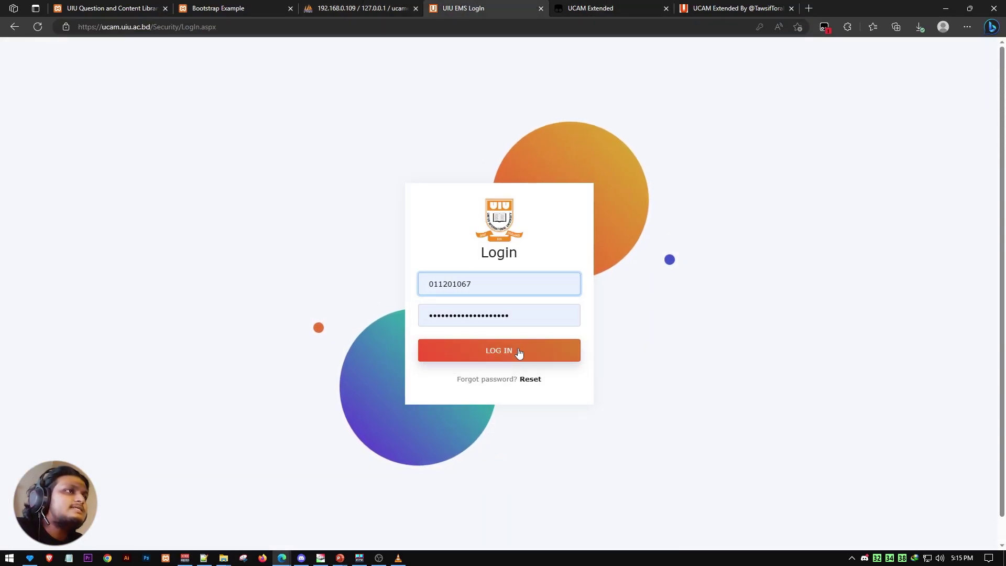
click(519, 352)
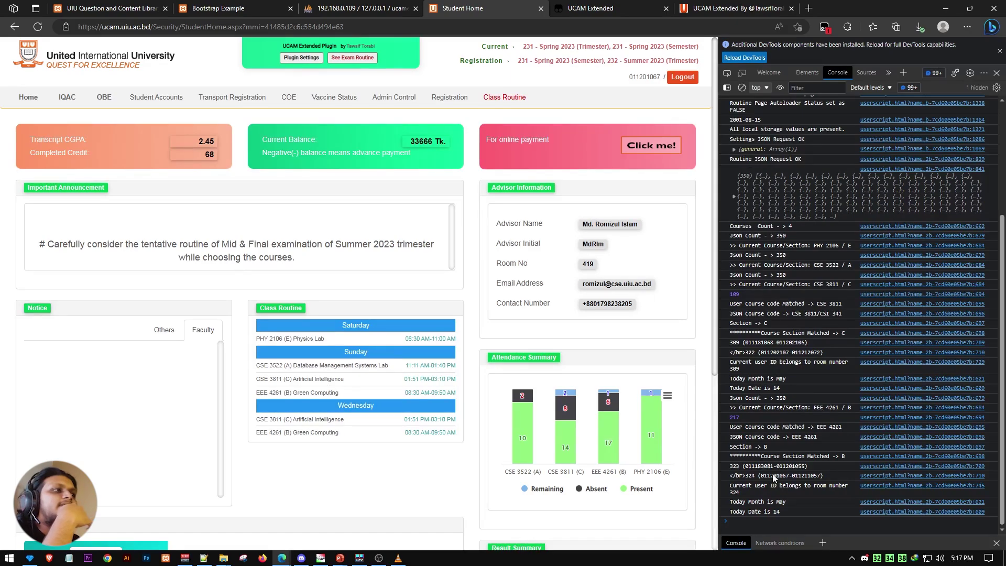
Refresh the ucamextended users table in phpMyAdmin and compare its last record with the UCAM student home page
key(ctrl+shift+Tab)
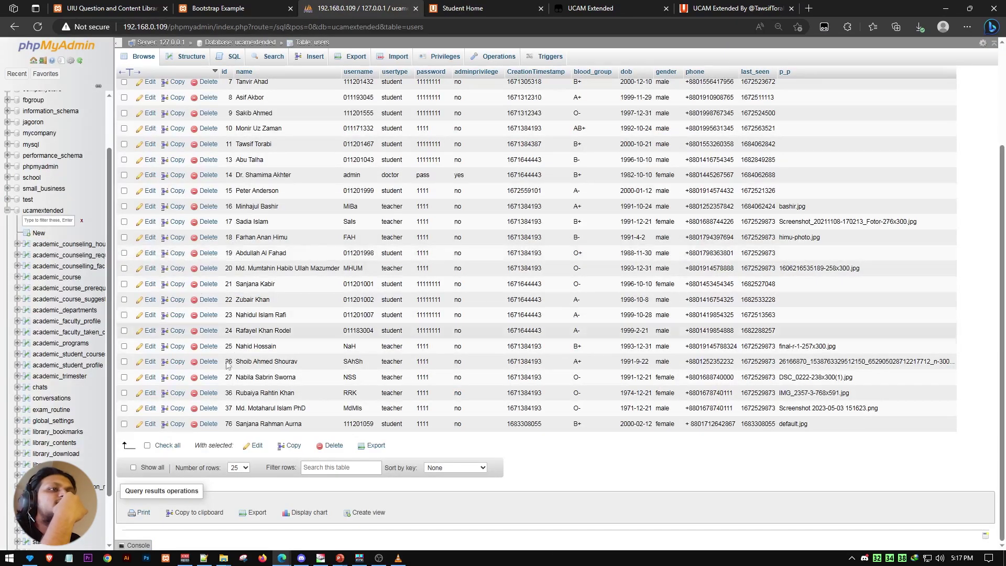
click(36, 31)
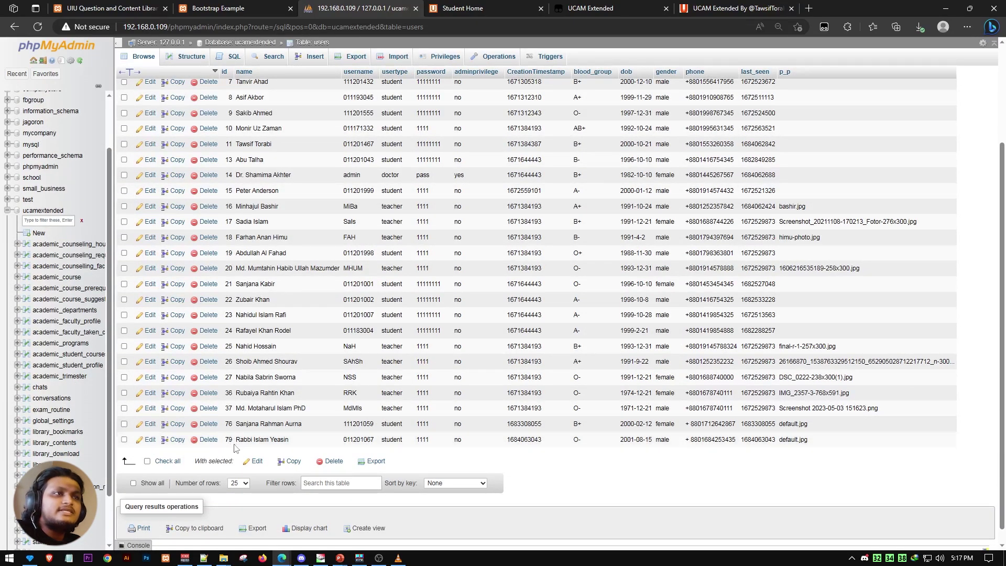
click(474, 9)
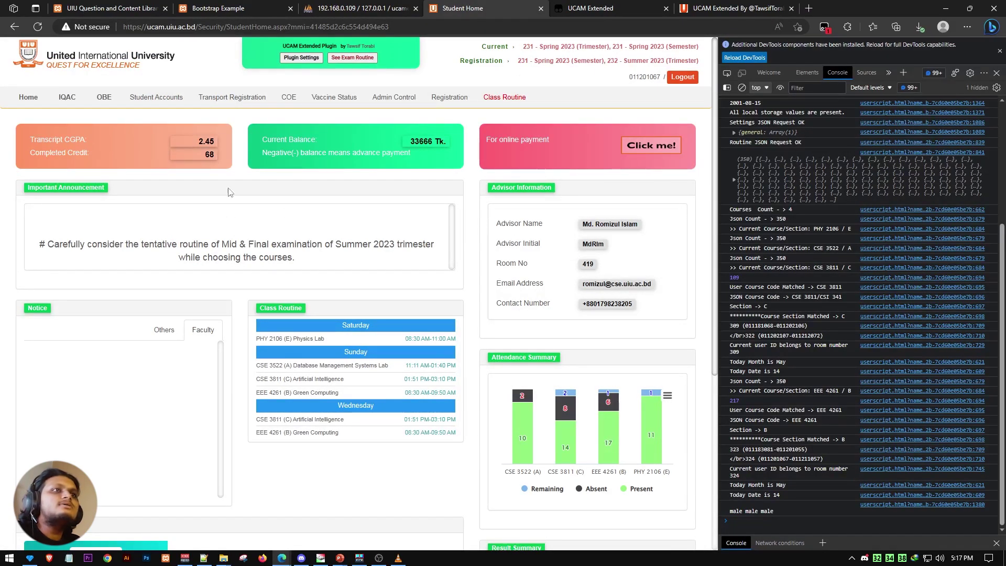
key(ctrl+shift+Tab)
key(ctrl+shift+Tab)
key(ctrl+Tab)
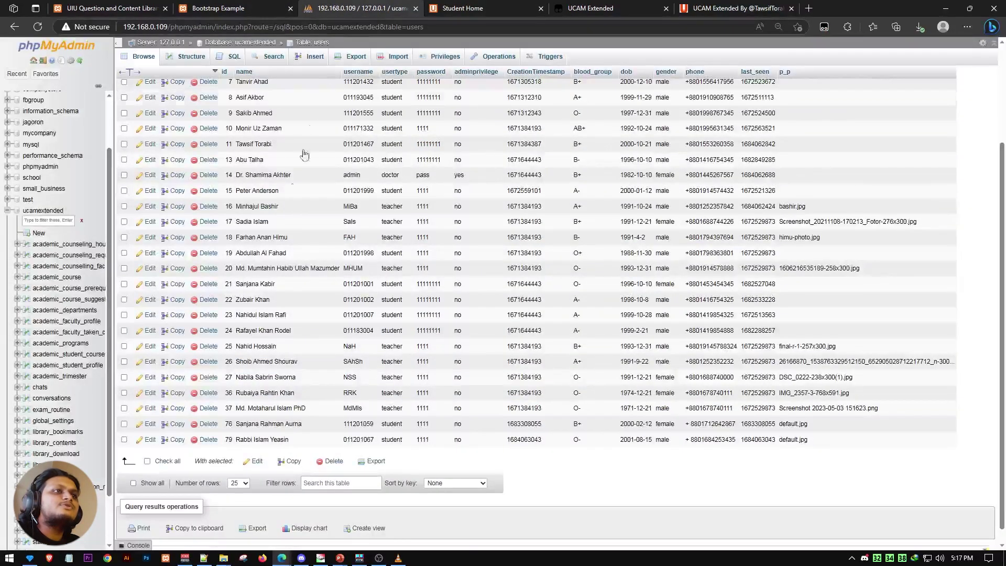